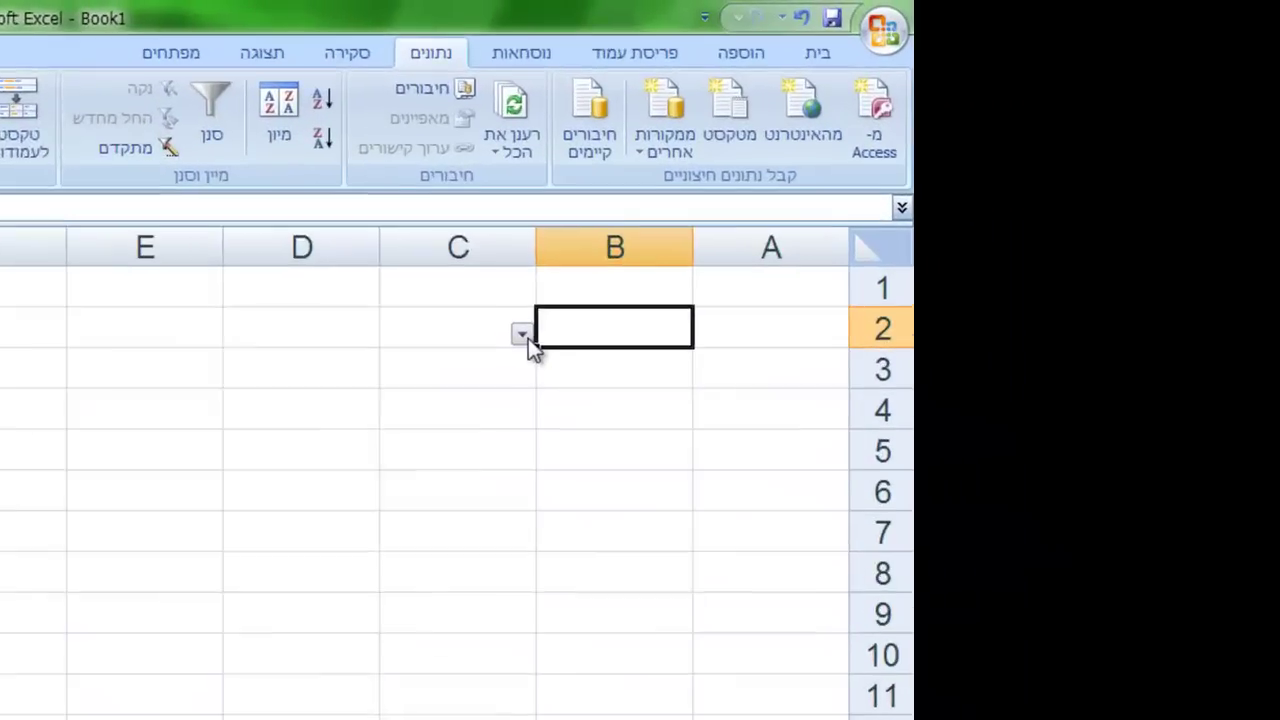
# Choose יום ו from the drop-down list of cell B2.
pyautogui.click(478, 356)
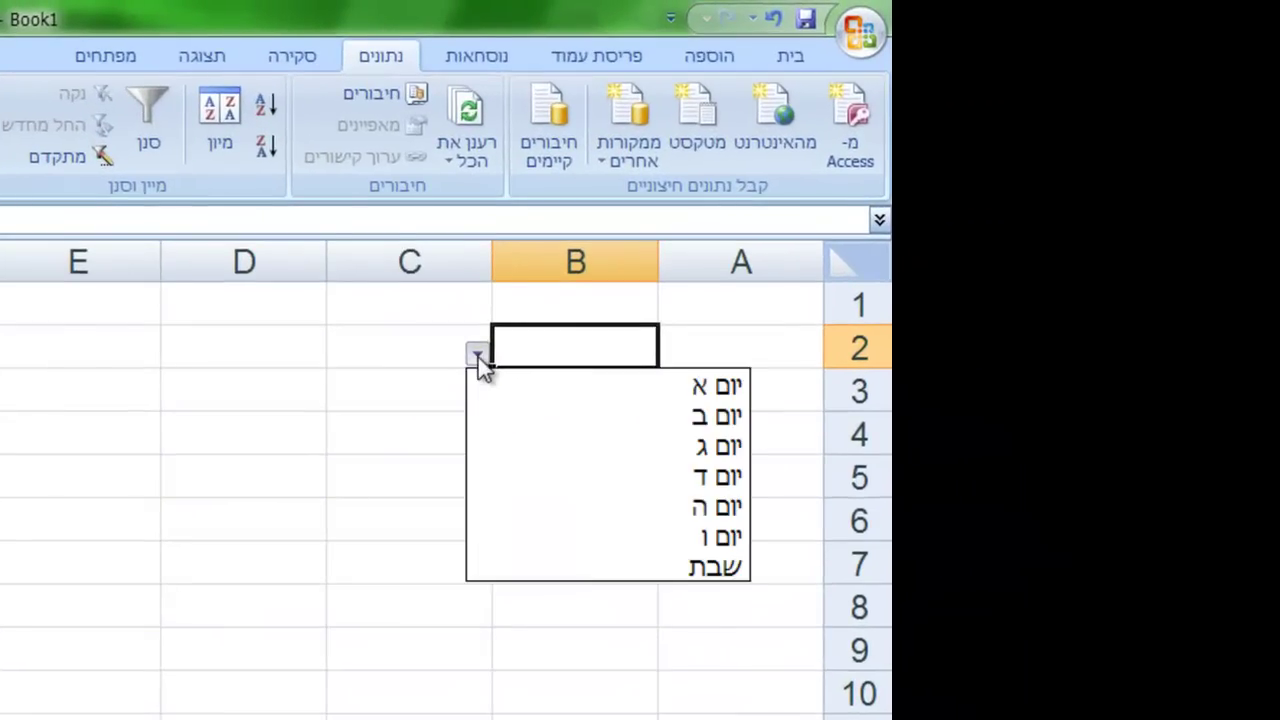
pyautogui.click(715, 533)
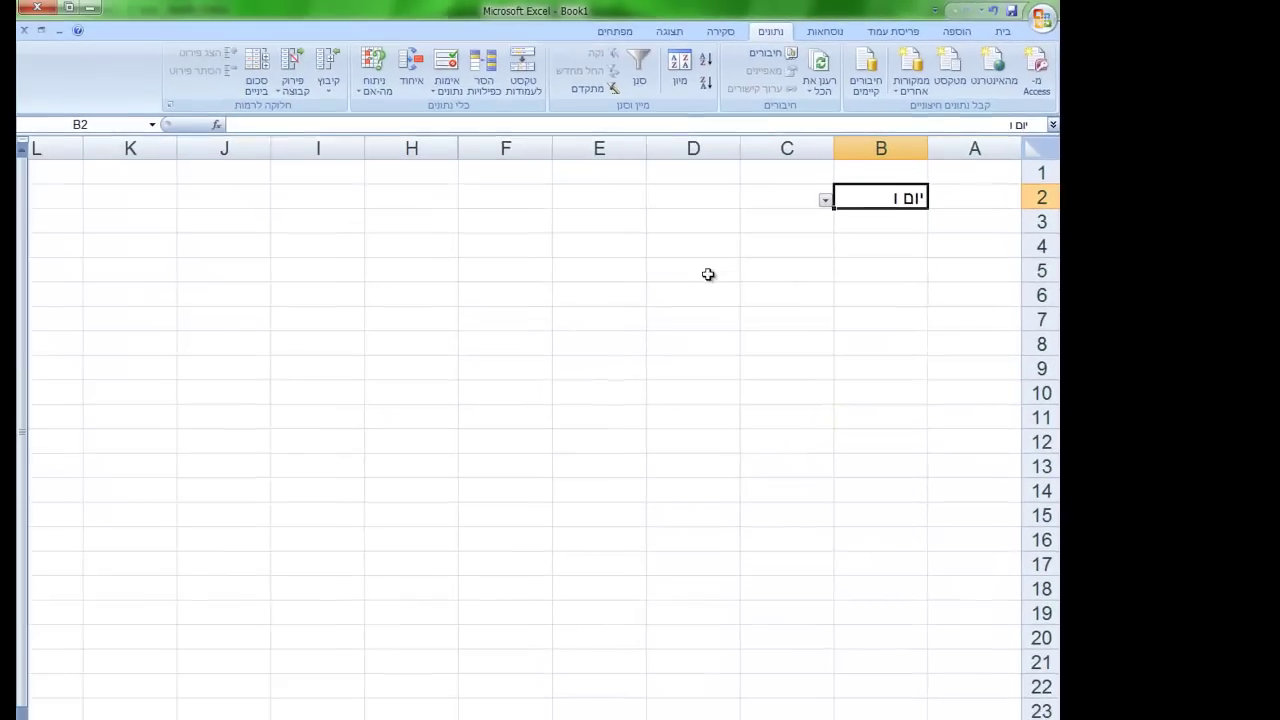
pyautogui.click(305, 274)
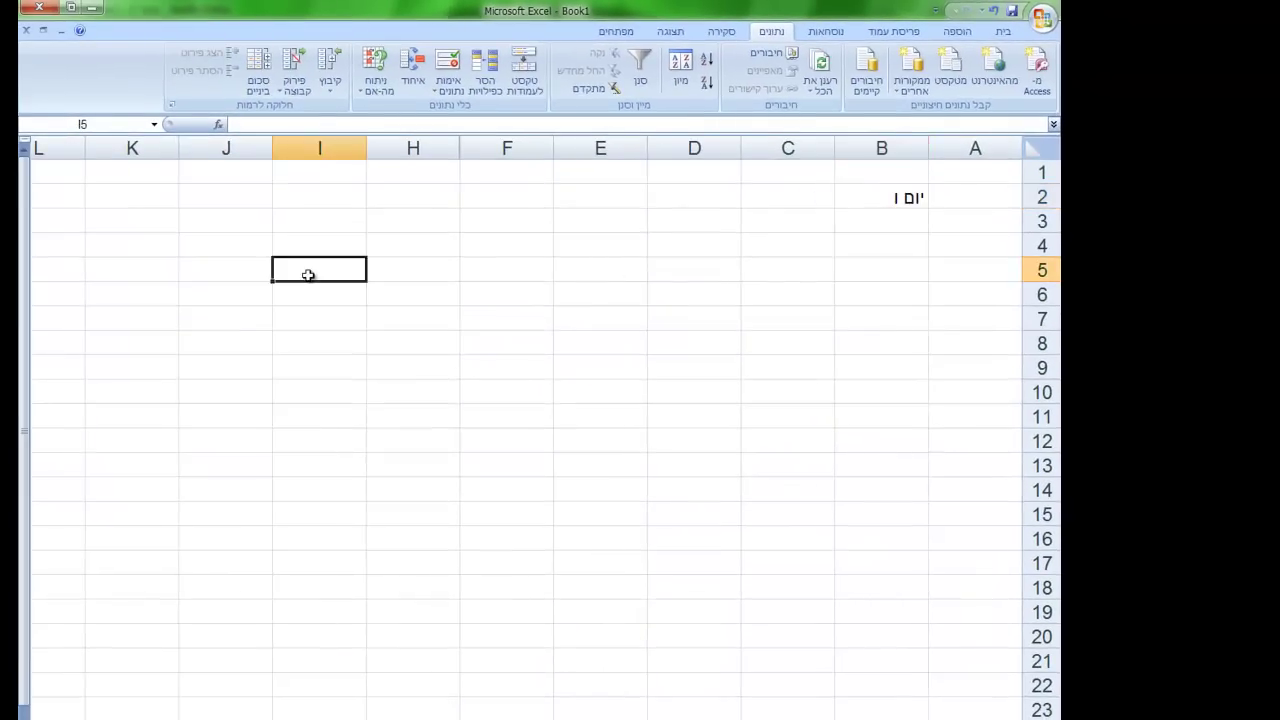
# Enter the Hebrew month names from תשרי through אלול in cells I1 to I12, one per row.
pyautogui.click(316, 178)
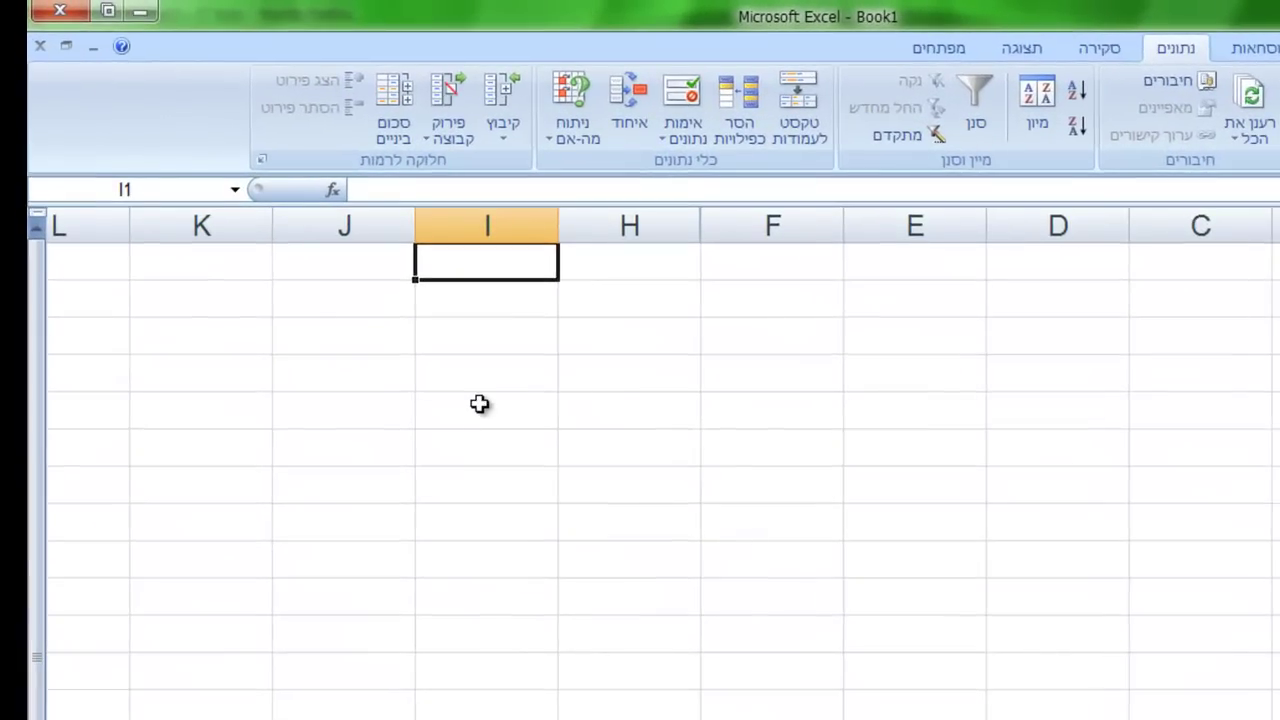
pyautogui.write('תשרי')
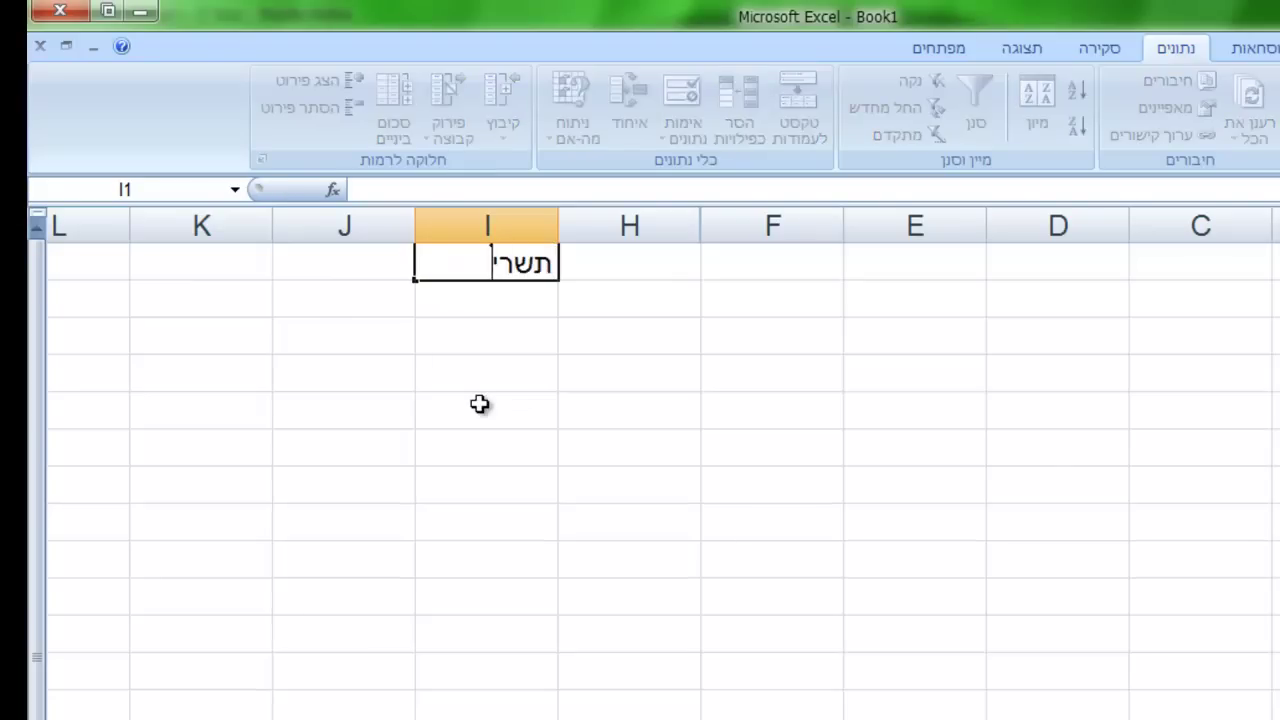
pyautogui.press('Return')
pyautogui.write('חשון')
pyautogui.press('Return')
pyautogui.write('כסלו')
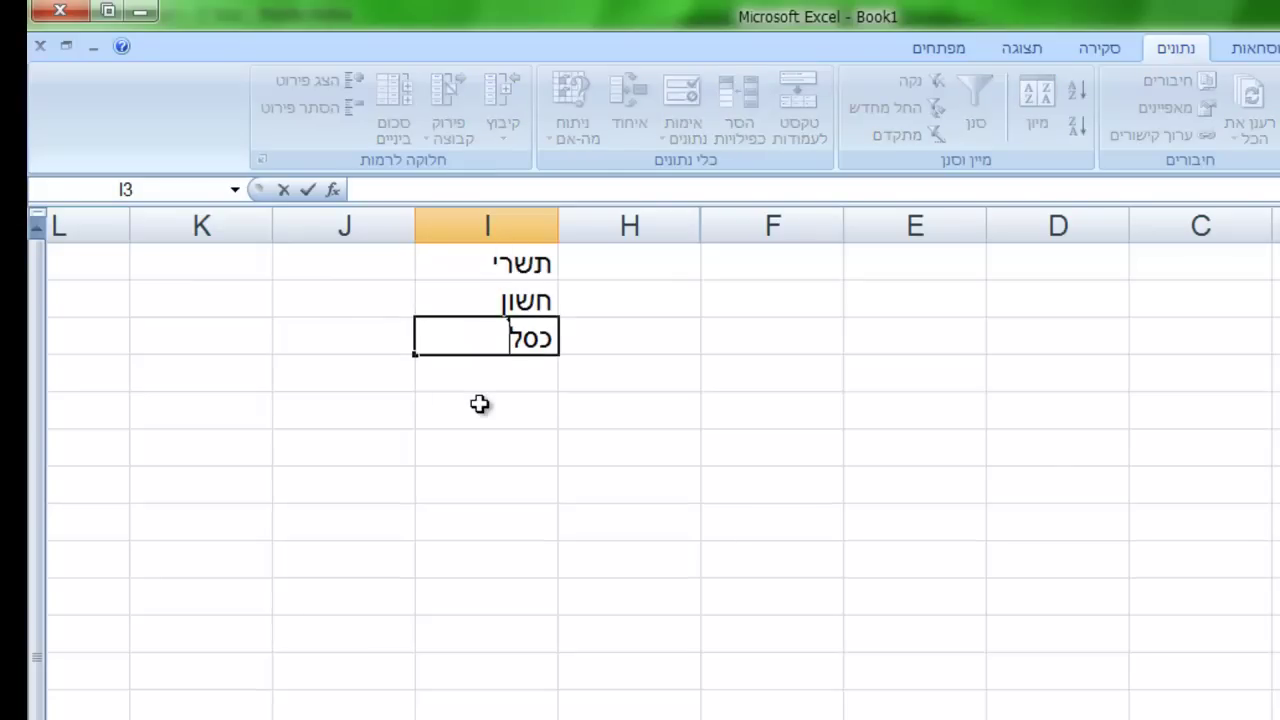
pyautogui.press('Return')
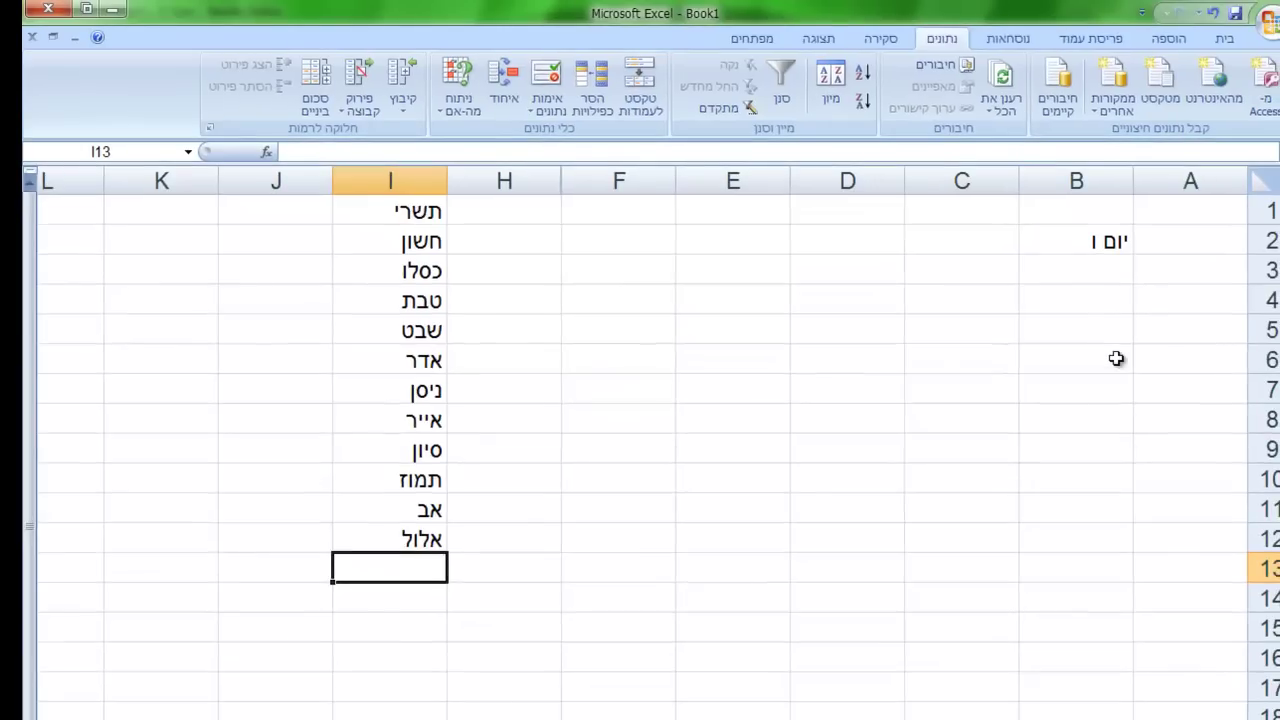
# Start a data validation rule for cell C2 that allows only values from a list (רשימה).
pyautogui.click(920, 249)
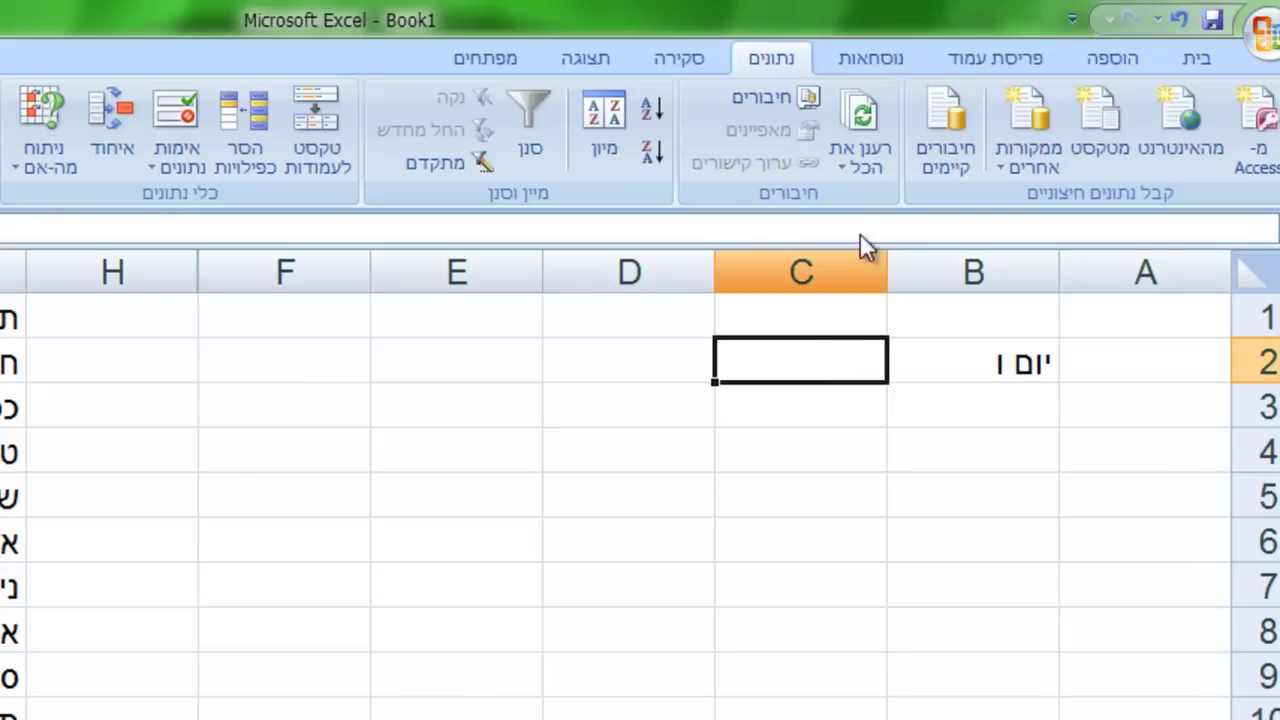
pyautogui.click(852, 56)
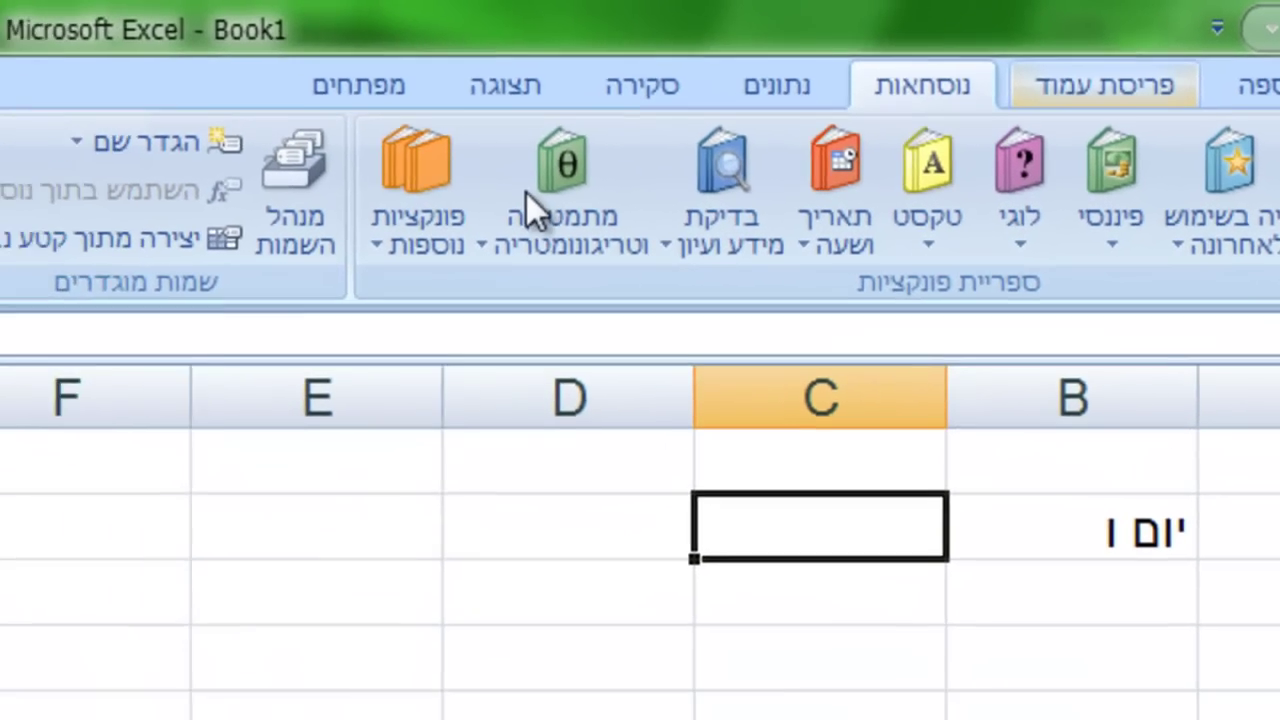
pyautogui.click(720, 95)
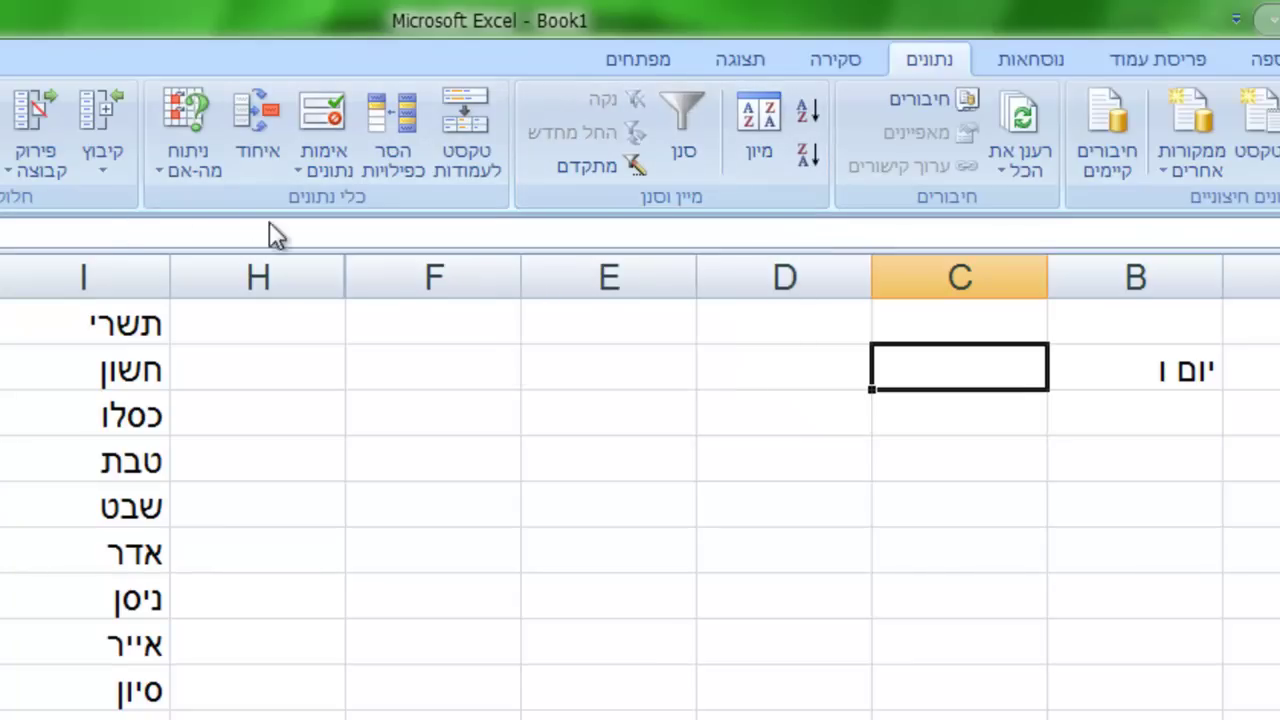
pyautogui.click(324, 152)
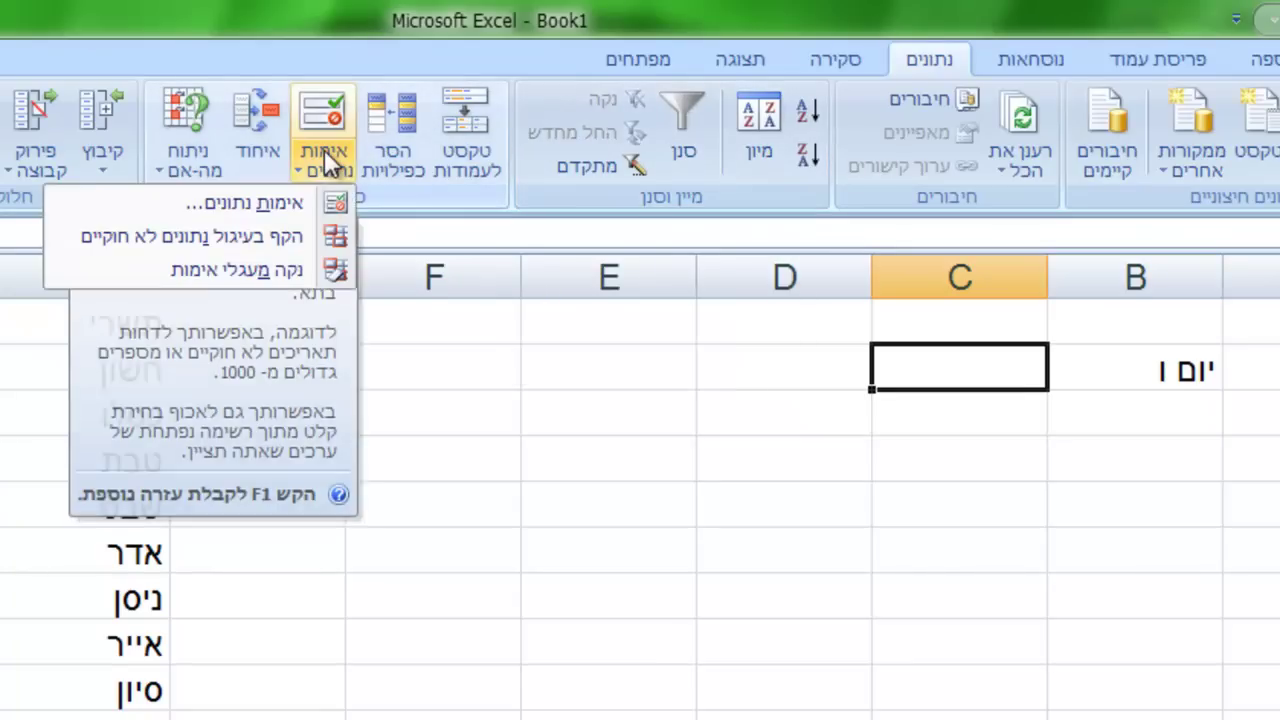
pyautogui.click(280, 199)
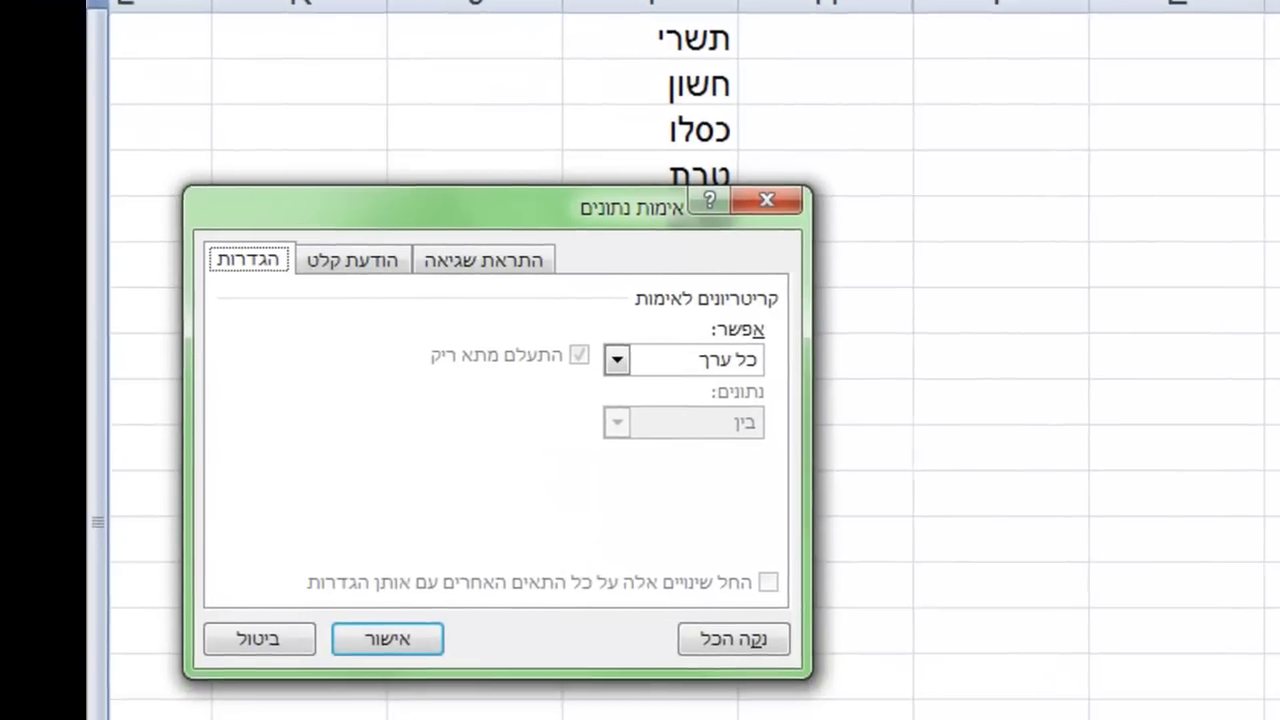
pyautogui.moveTo(640, 208); pyautogui.dragTo(1228, 127)
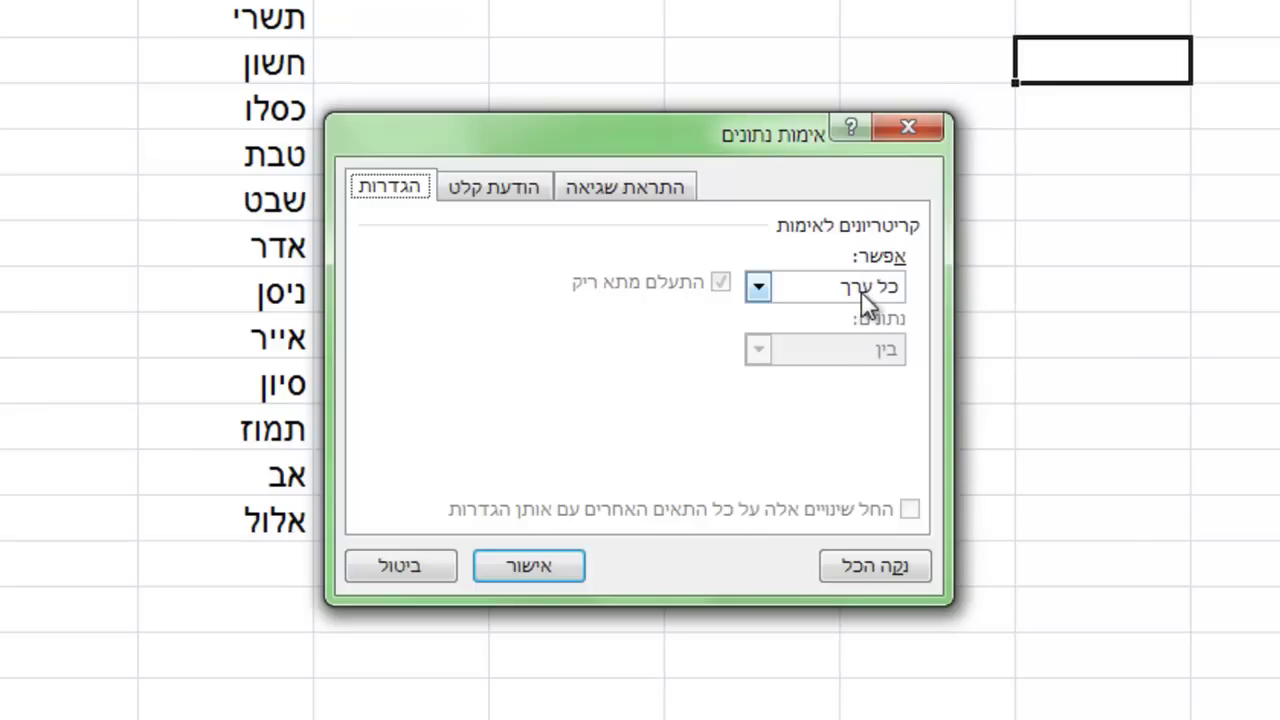
pyautogui.click(861, 291)
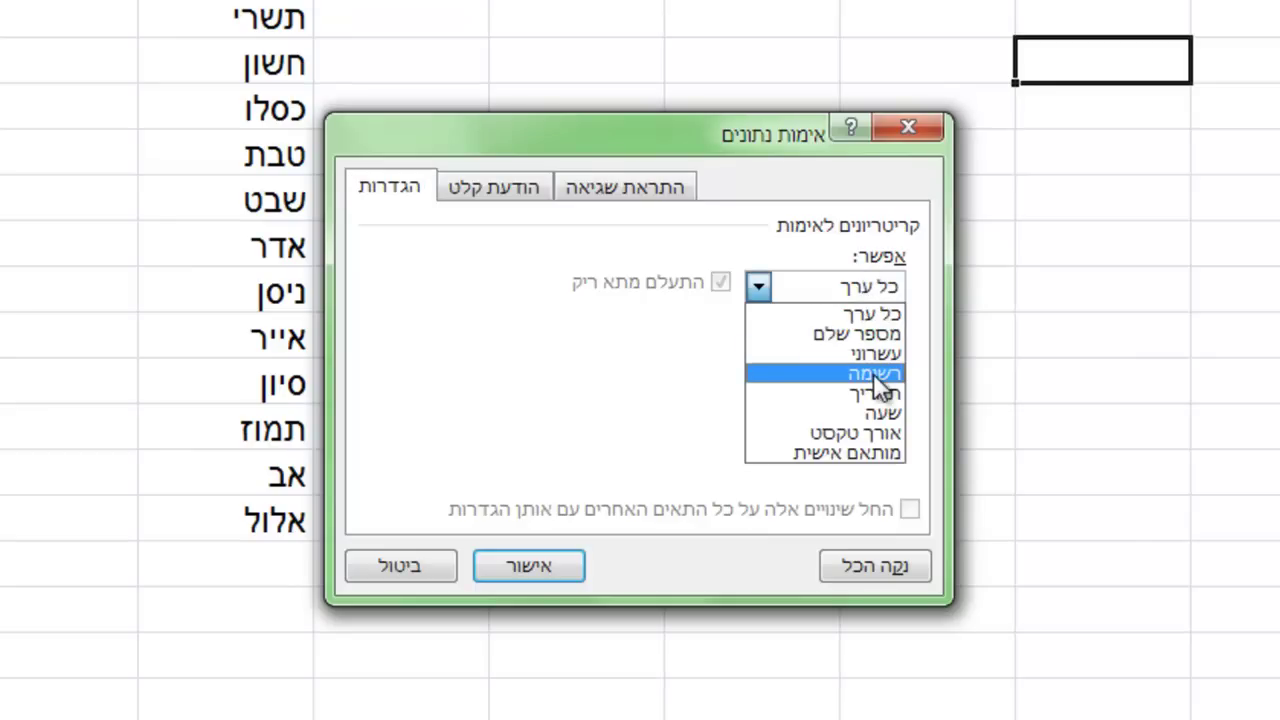
pyautogui.click(874, 376)
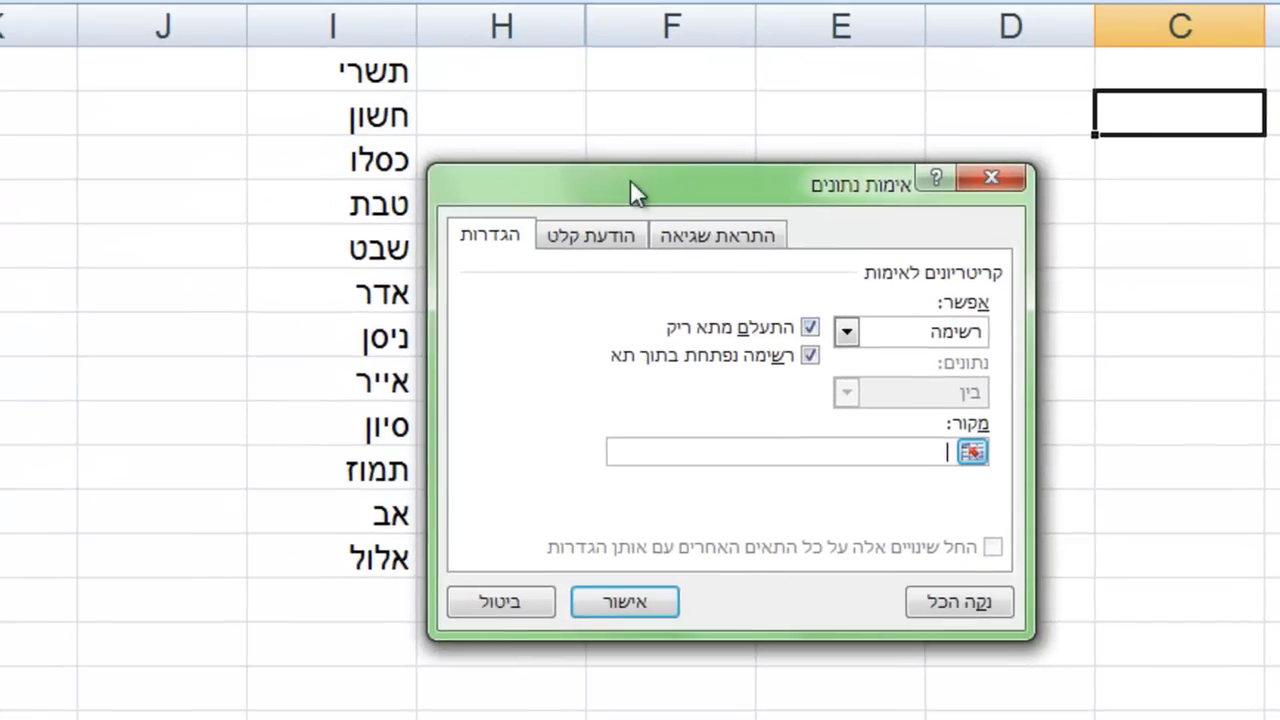
# Set the validation list's source to the month names in $I$1:$I$12 and apply the rule to C2.
pyautogui.moveTo(619, 180); pyautogui.dragTo(768, 177)
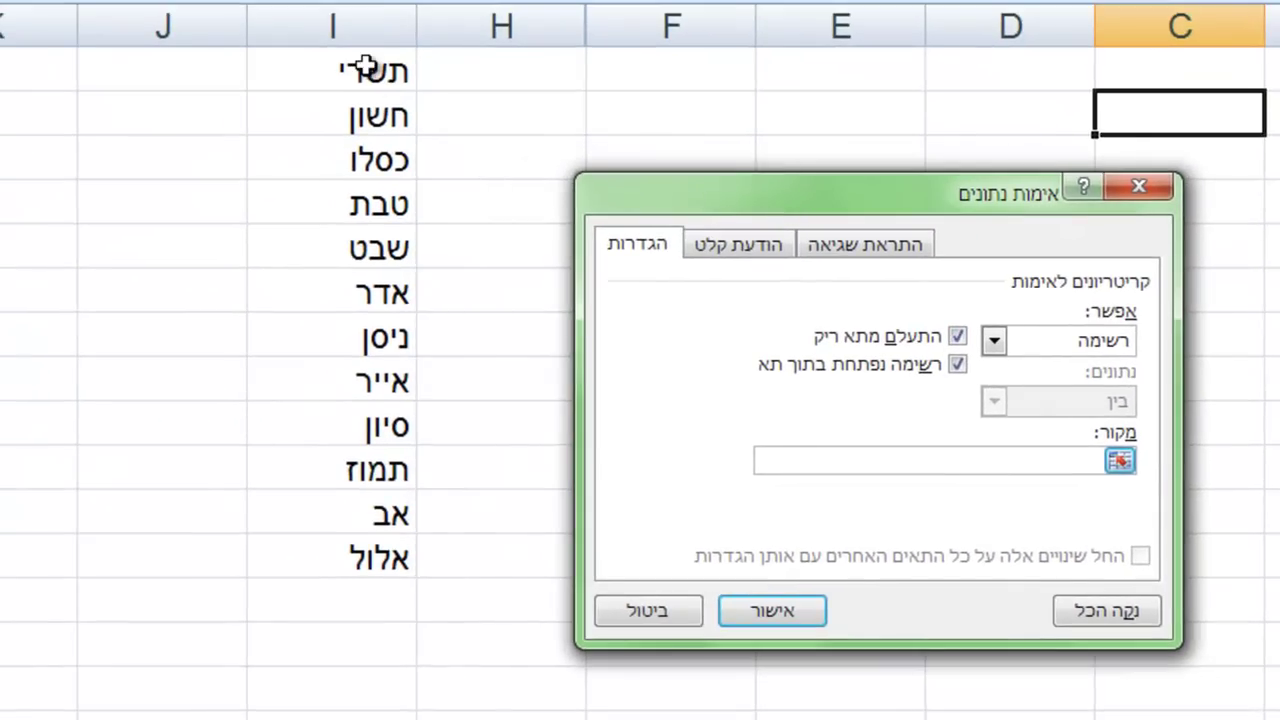
pyautogui.moveTo(367, 68); pyautogui.dragTo(371, 560)
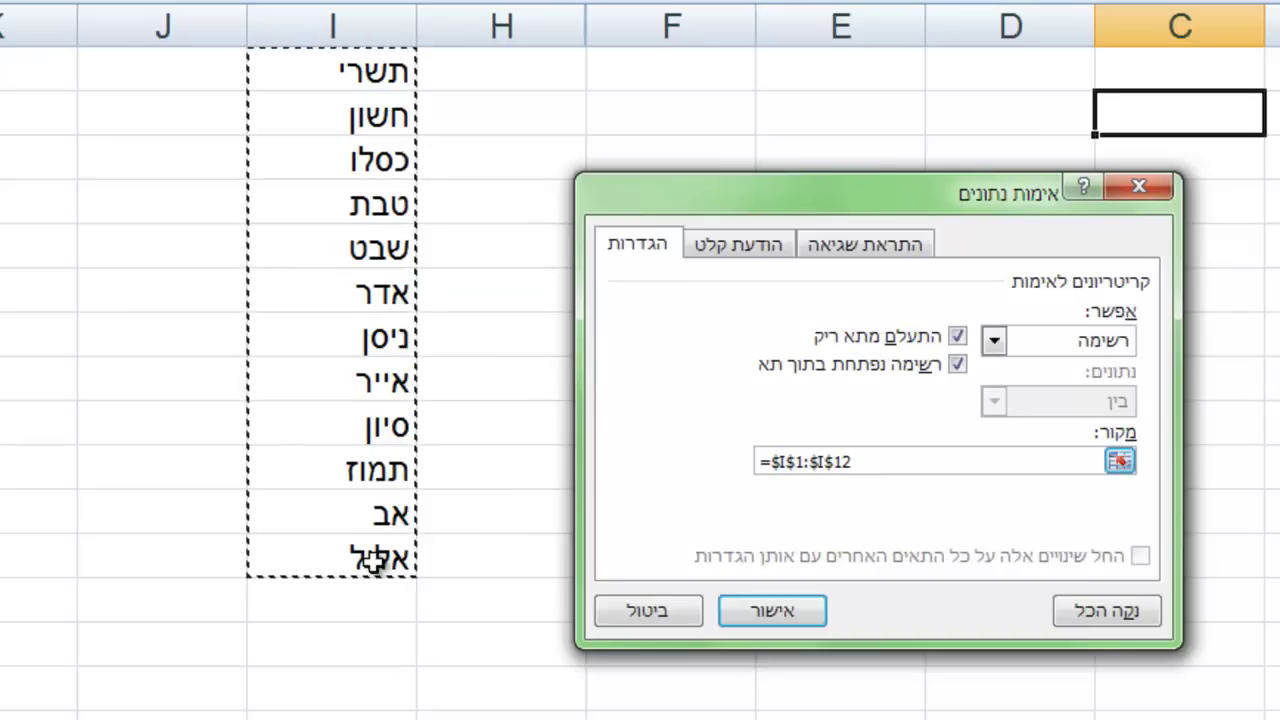
pyautogui.click(762, 610)
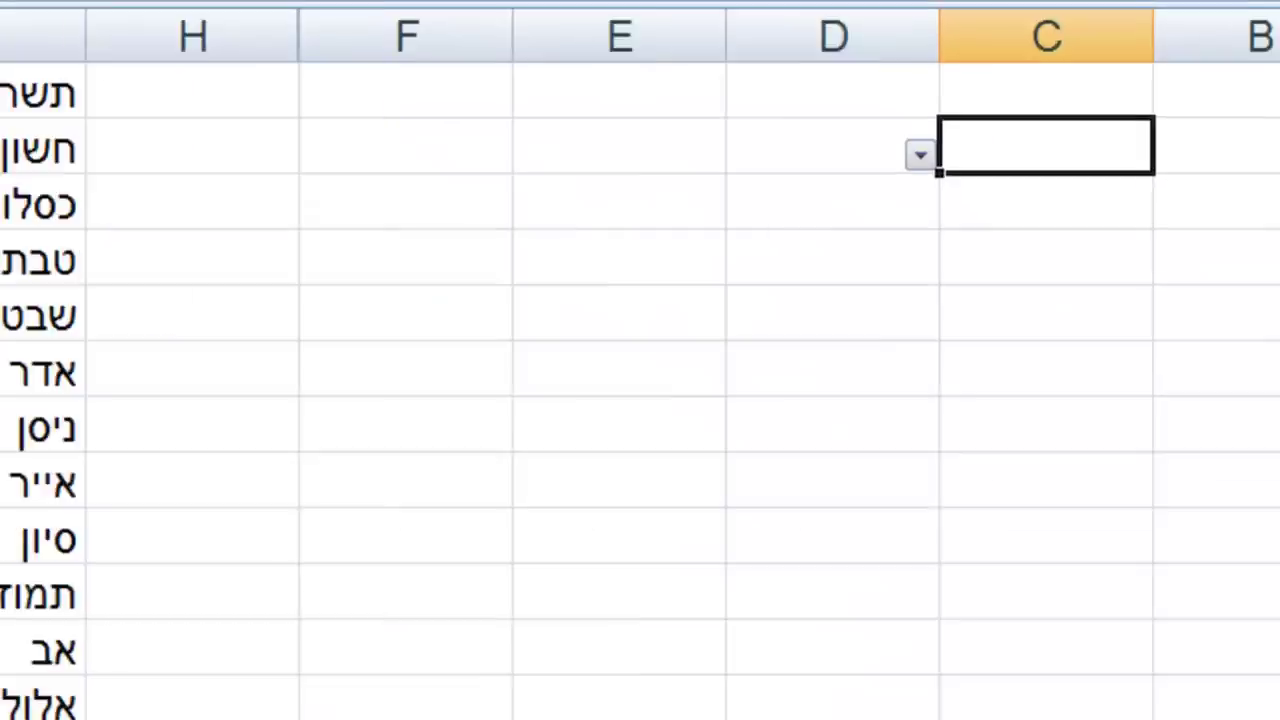
# Choose the month סיון from the drop-down list of cell C2.
pyautogui.click(782, 439)
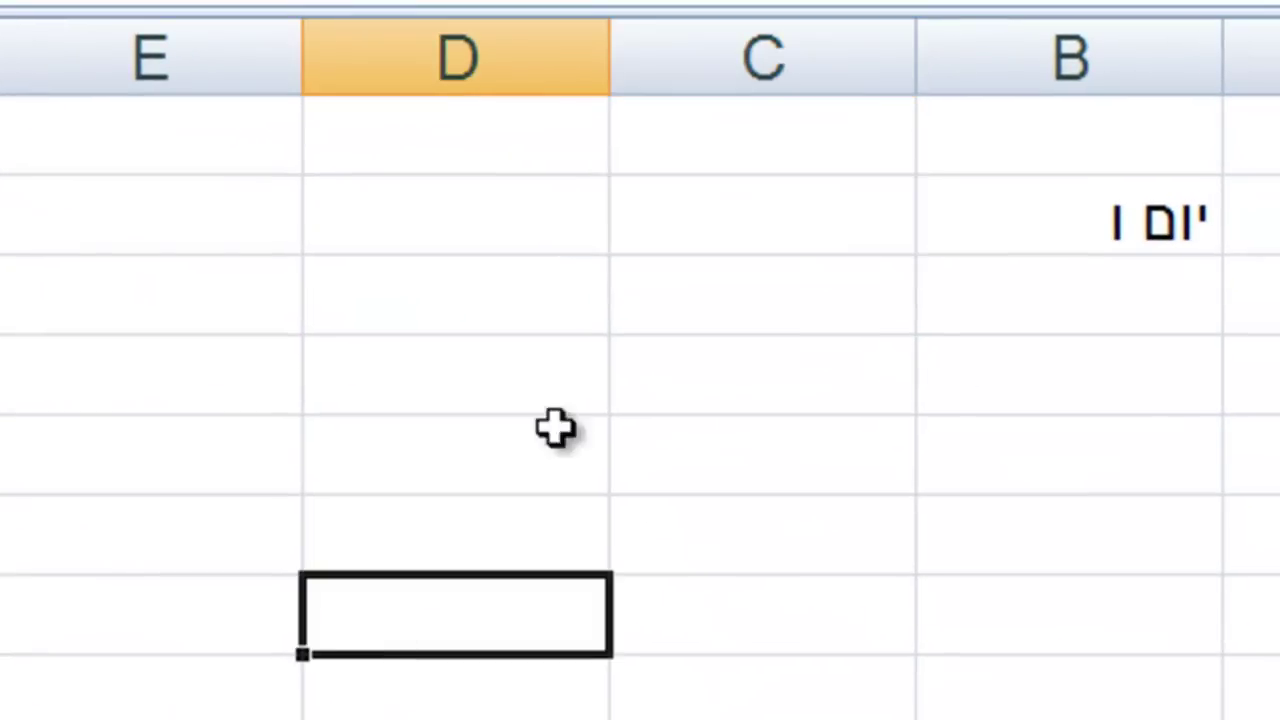
pyautogui.click(760, 200)
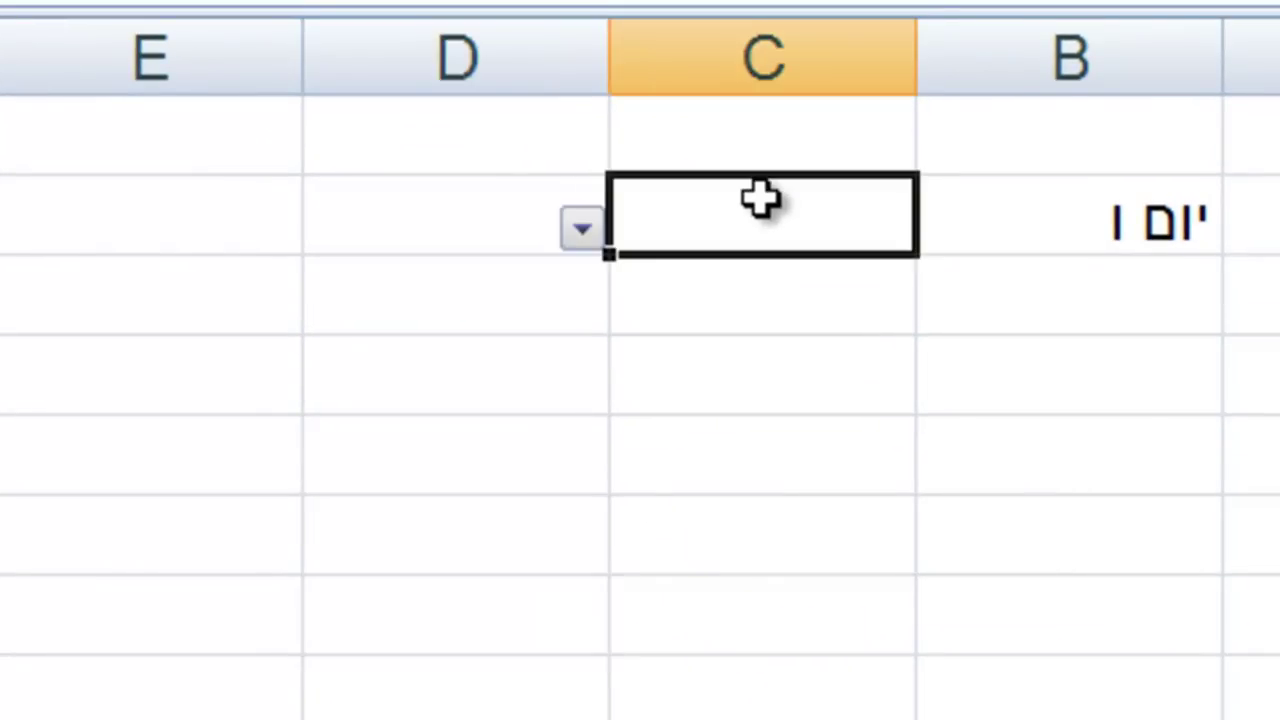
pyautogui.click(583, 230)
pyautogui.moveTo(605, 430); pyautogui.dragTo(623, 566)
pyautogui.click(892, 525)
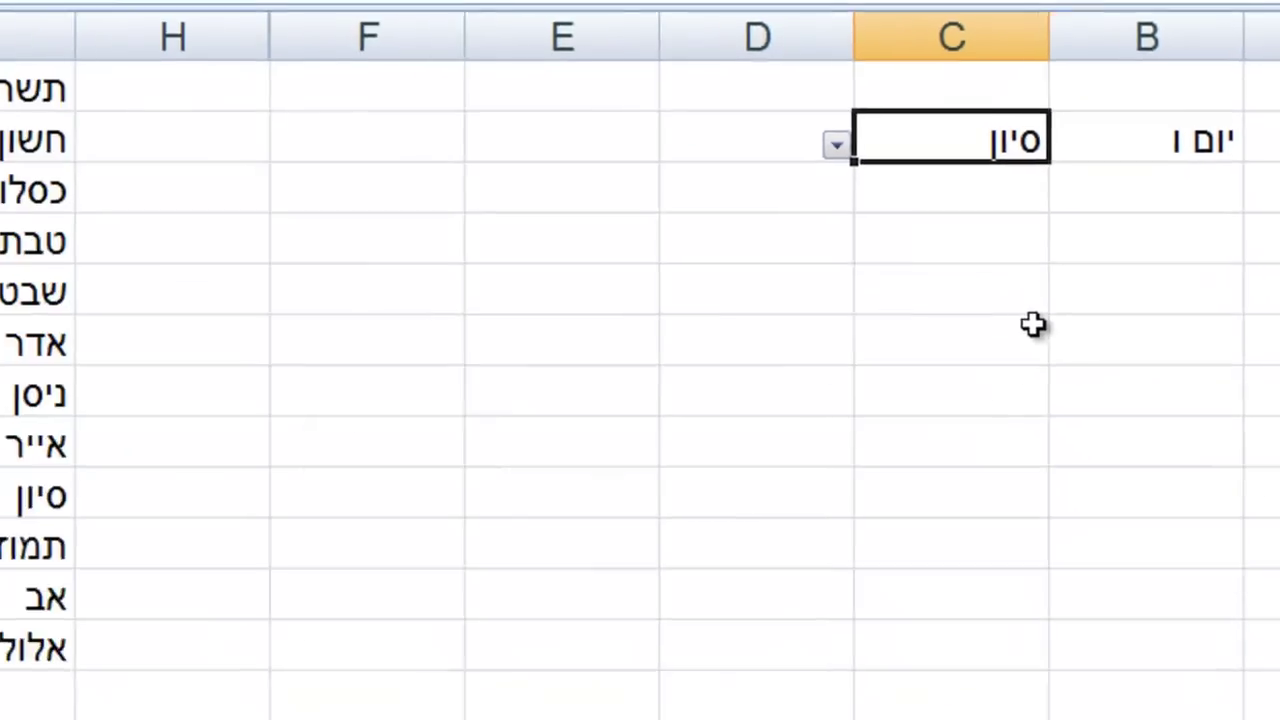
# Hide column I, which holds the source list of month names.
pyautogui.click(568, 250)
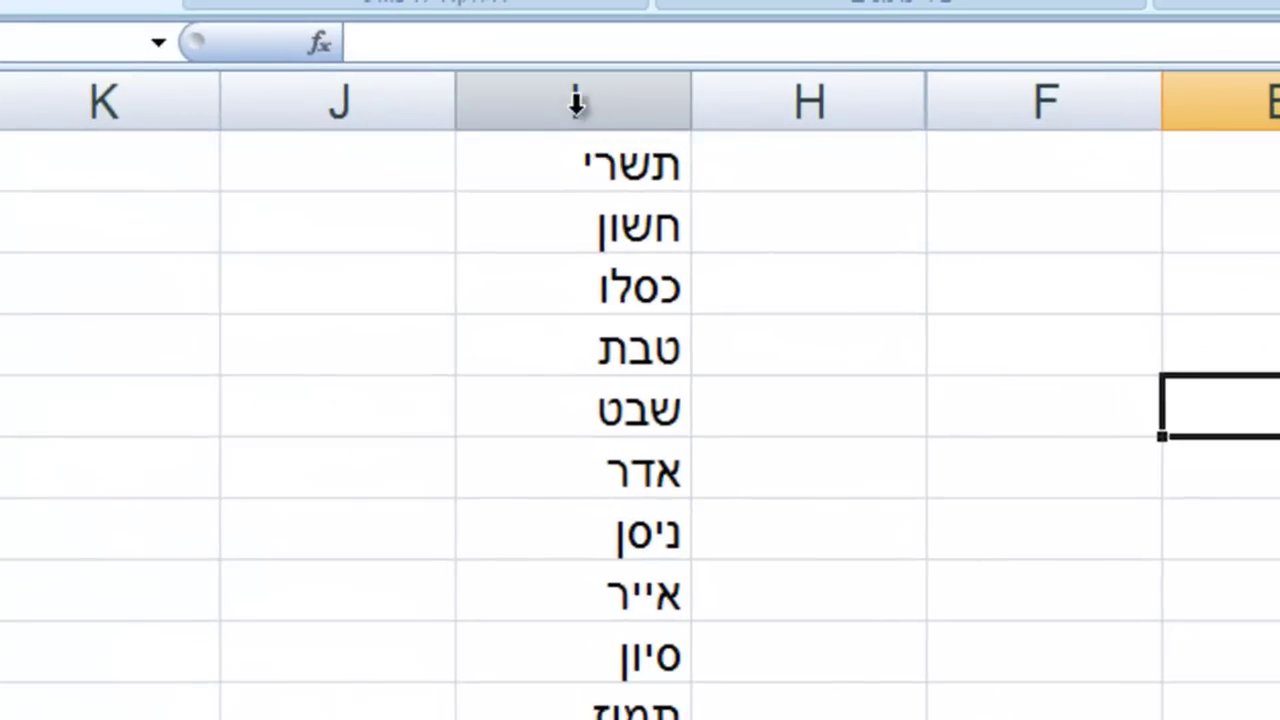
pyautogui.click(576, 101)
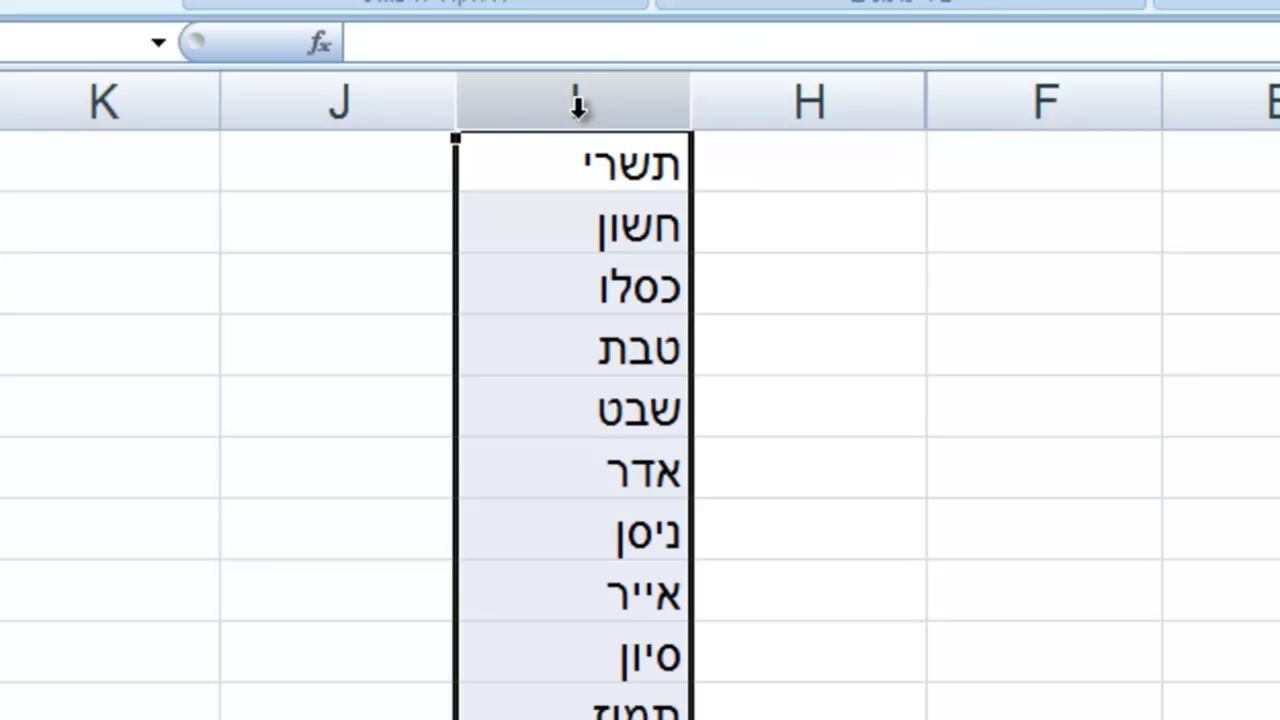
pyautogui.rightClick(579, 120)
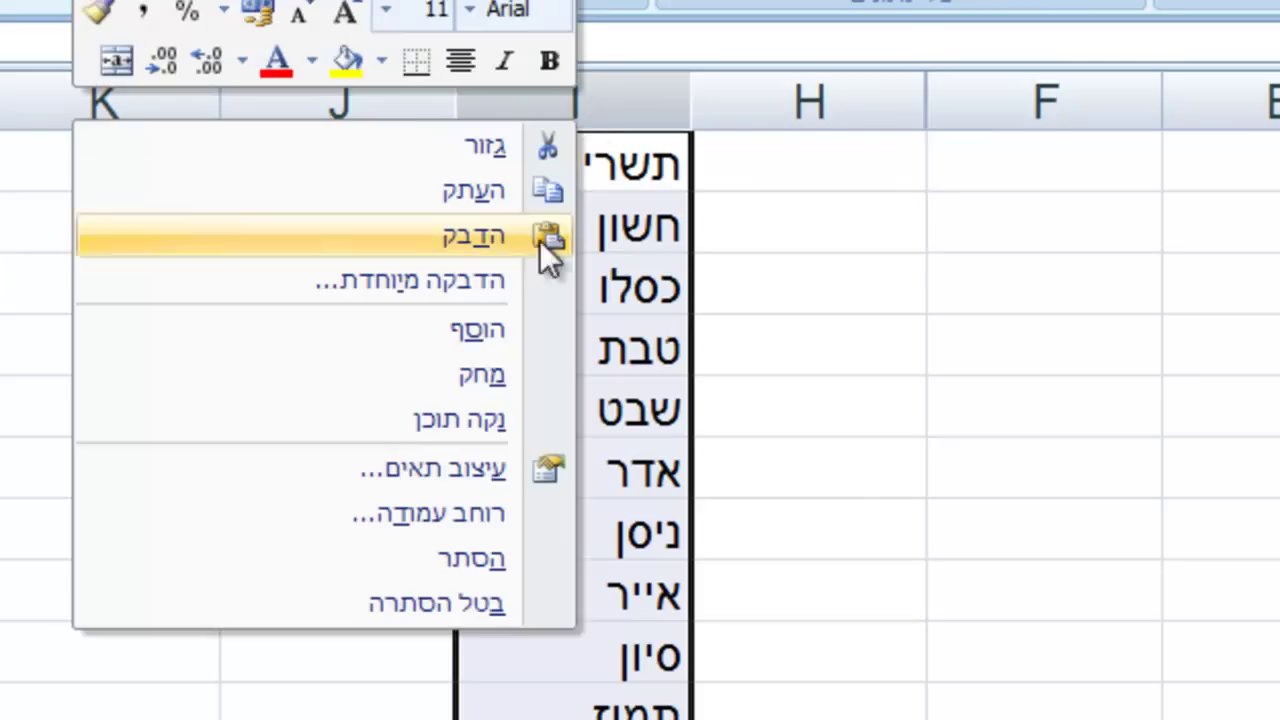
pyautogui.click(500, 558)
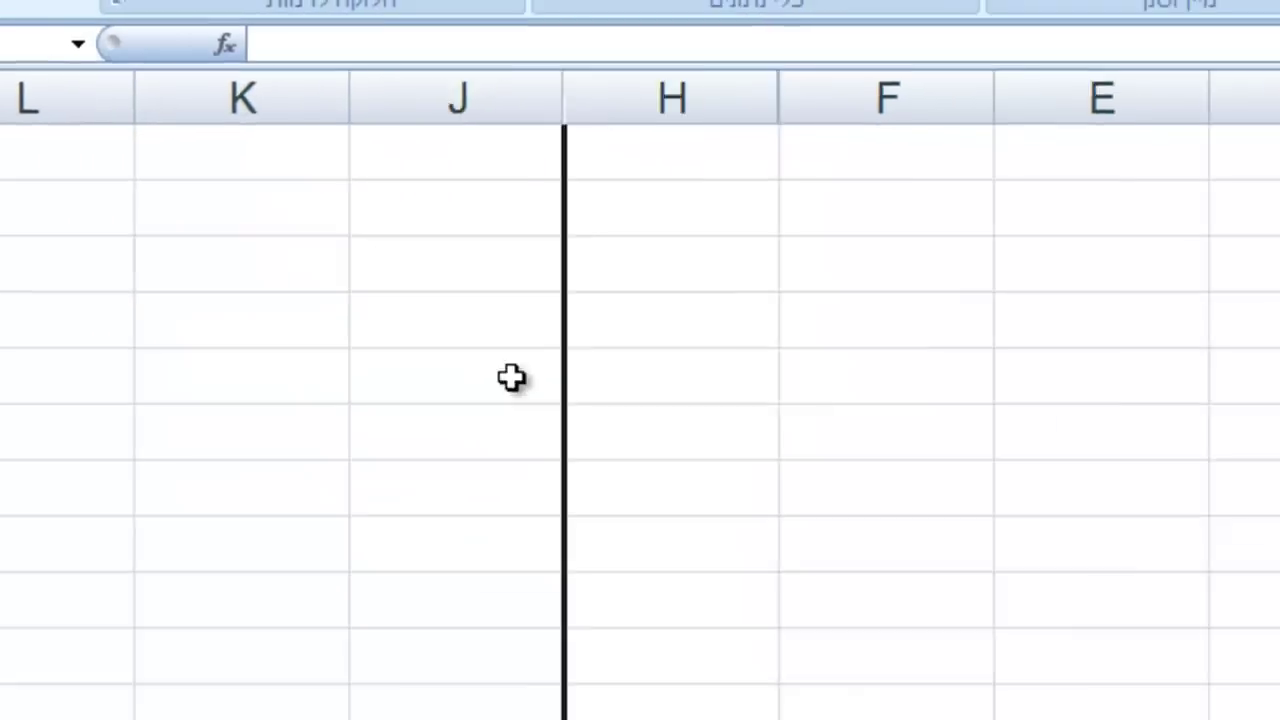
pyautogui.click(628, 406)
# Choose שבט from the month drop-down list of cell C2.
pyautogui.click(868, 180)
pyautogui.click(905, 179)
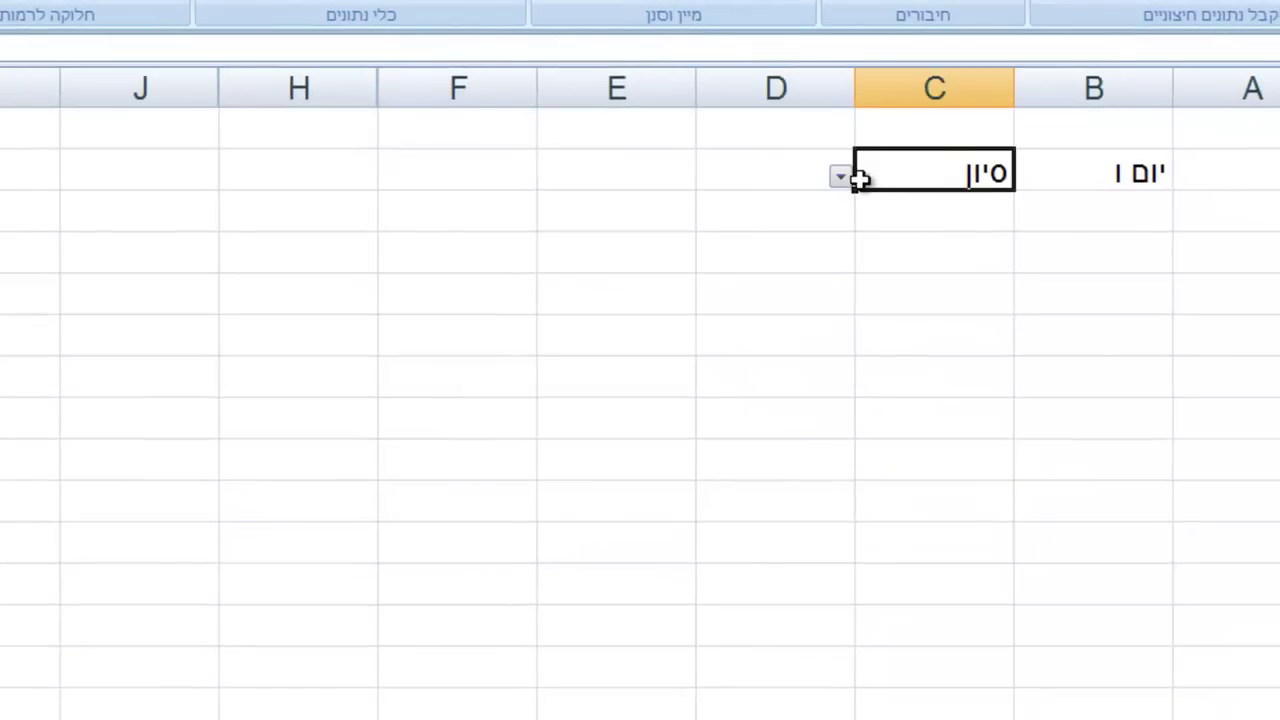
pyautogui.click(841, 178)
pyautogui.click(955, 207)
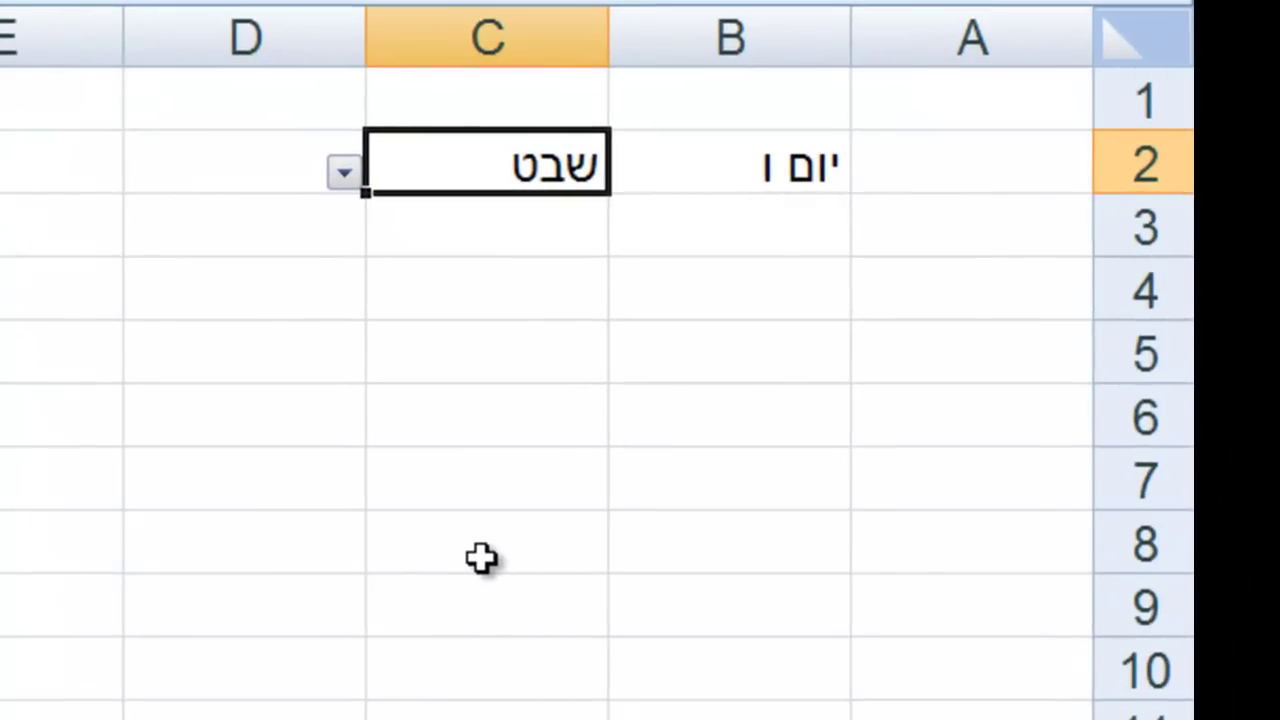
# Enter 4 in cell B5 and replace it with 11.
pyautogui.click(789, 372)
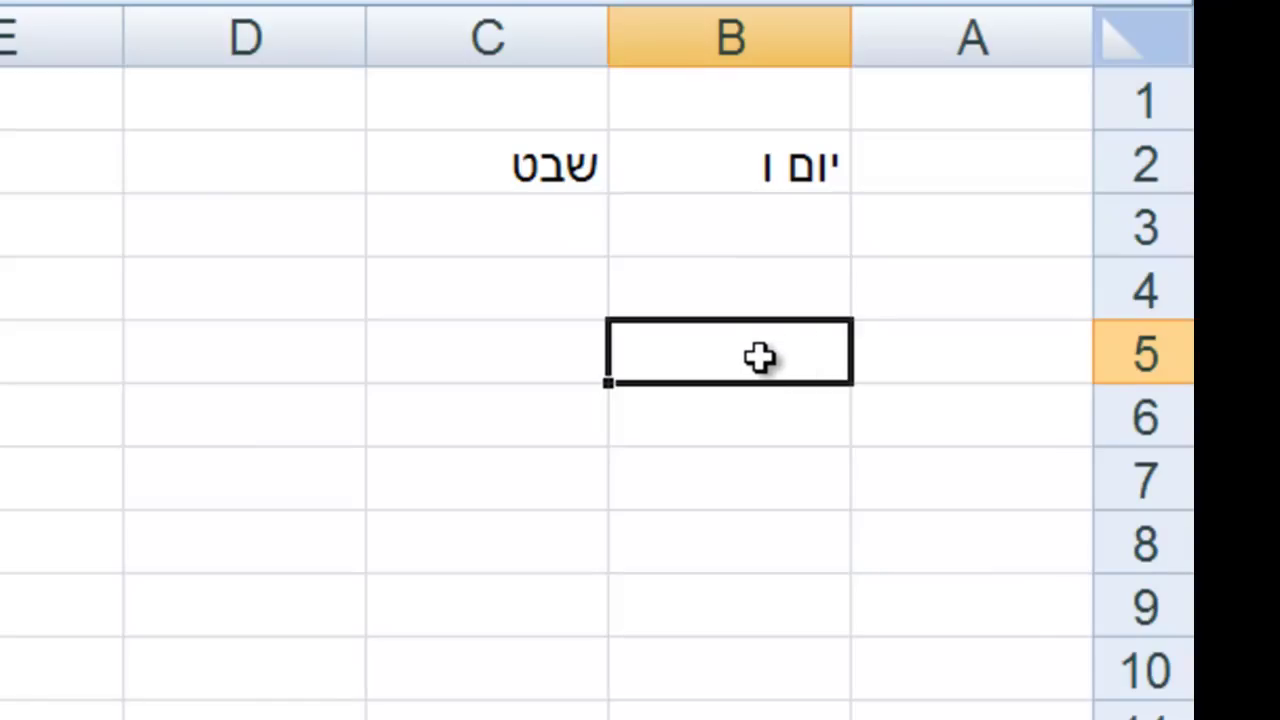
pyautogui.write('4')
pyautogui.press('Return')
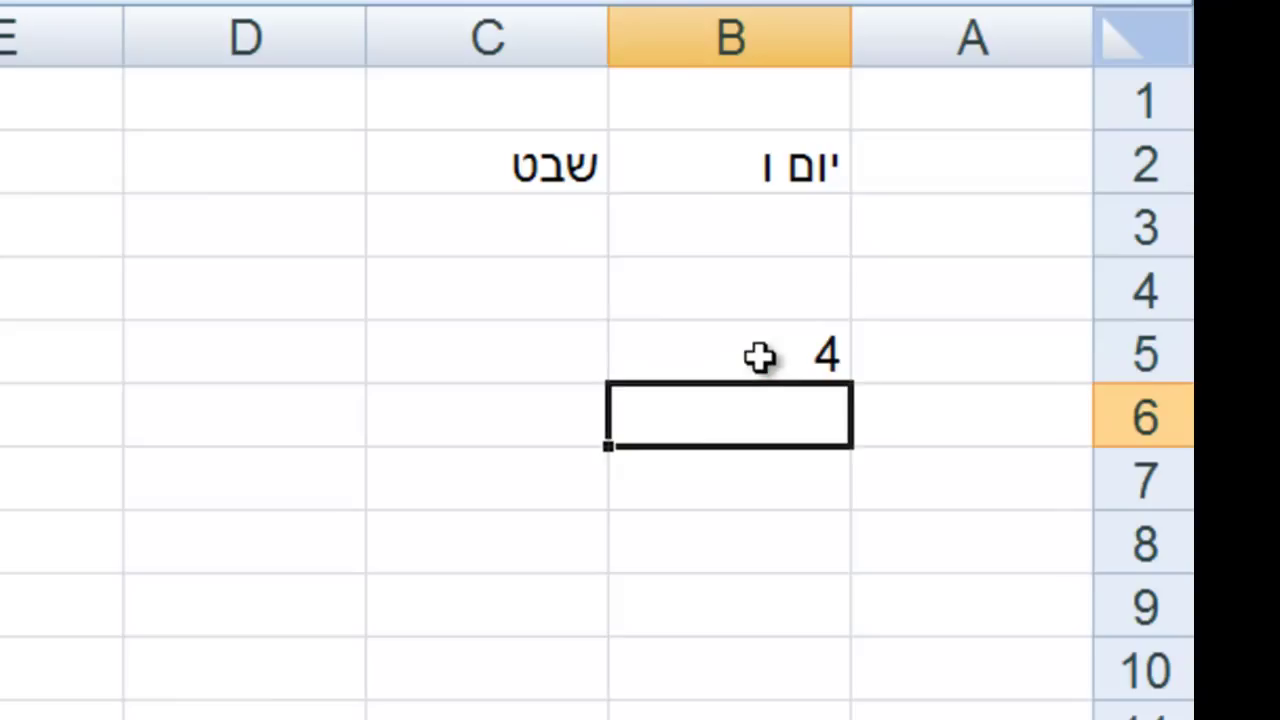
pyautogui.click(760, 357)
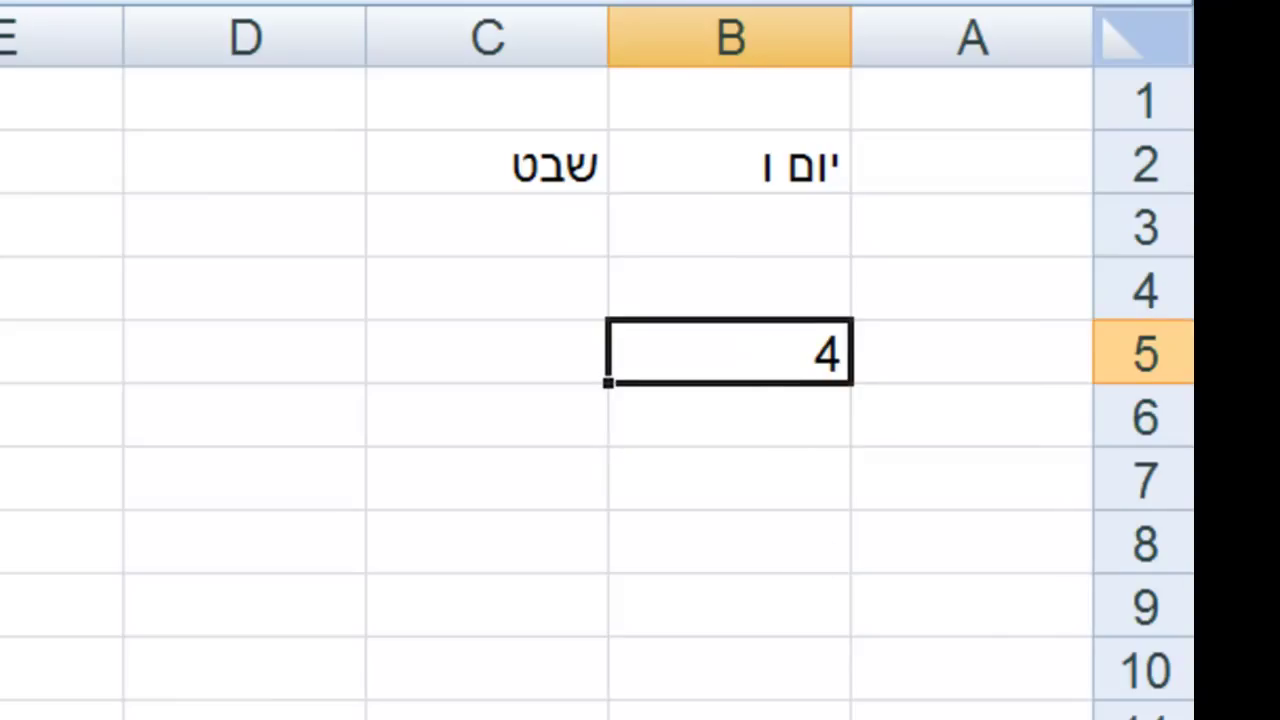
pyautogui.write('11')
pyautogui.press('Return')
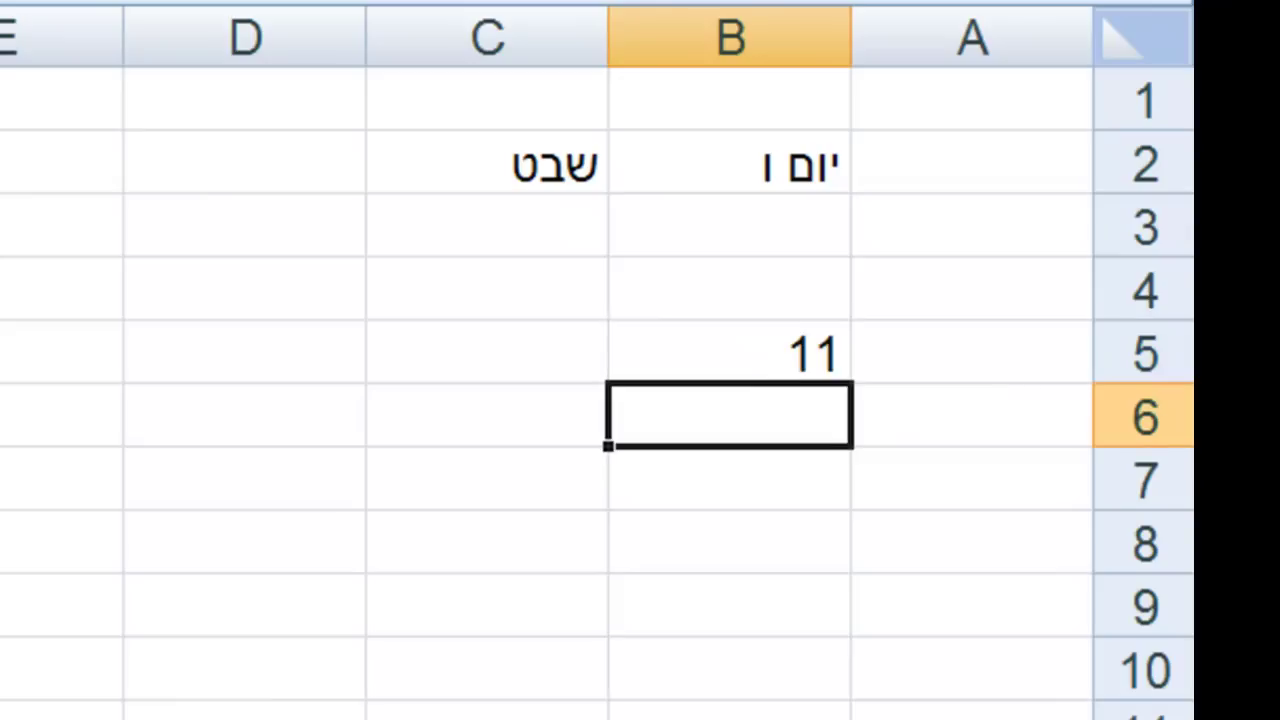
# Clear the contents of cell B5.
pyautogui.click(785, 348)
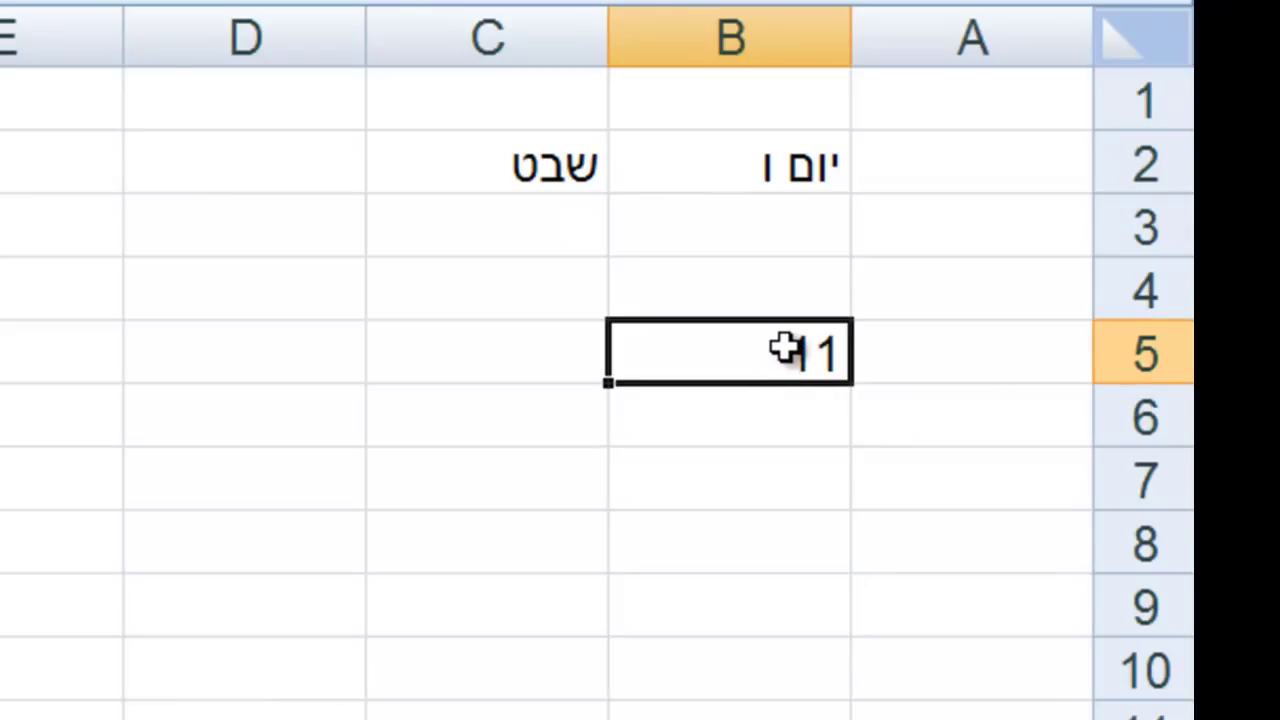
pyautogui.press('Delete')
pyautogui.press('Return')
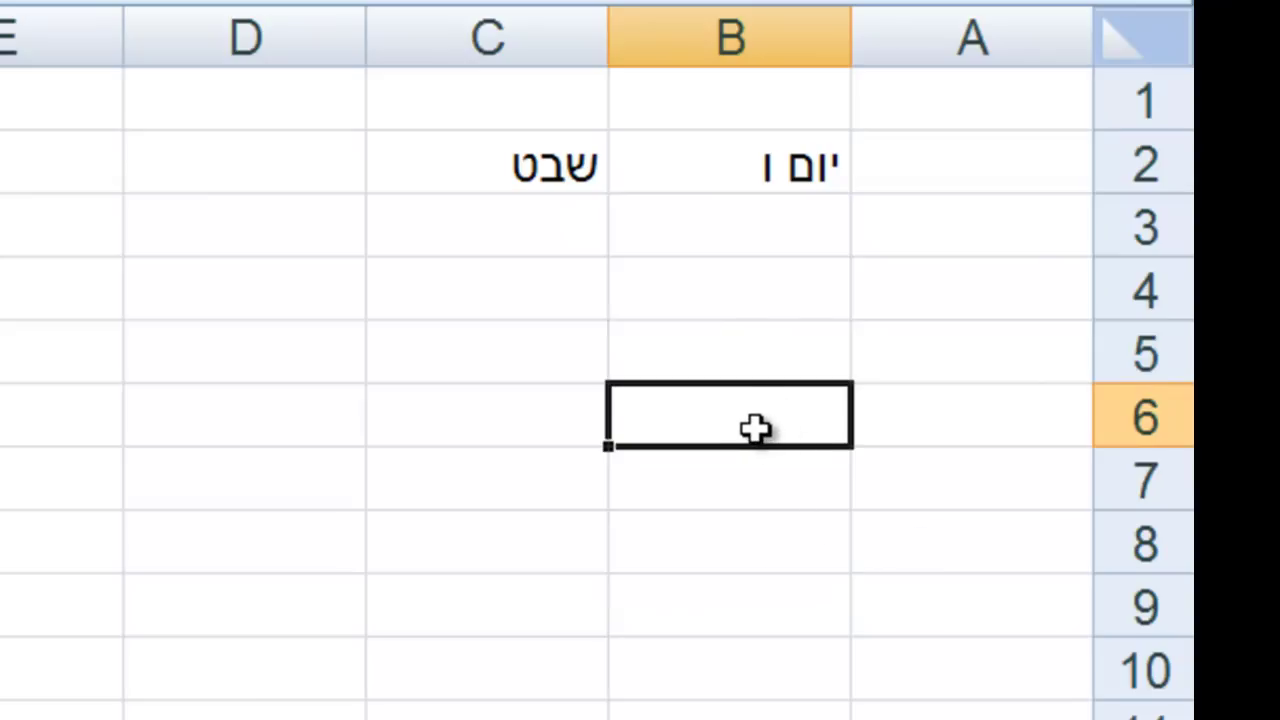
# Enter 5 in cell B6 and select that cell again.
pyautogui.write('5')
pyautogui.press('Return')
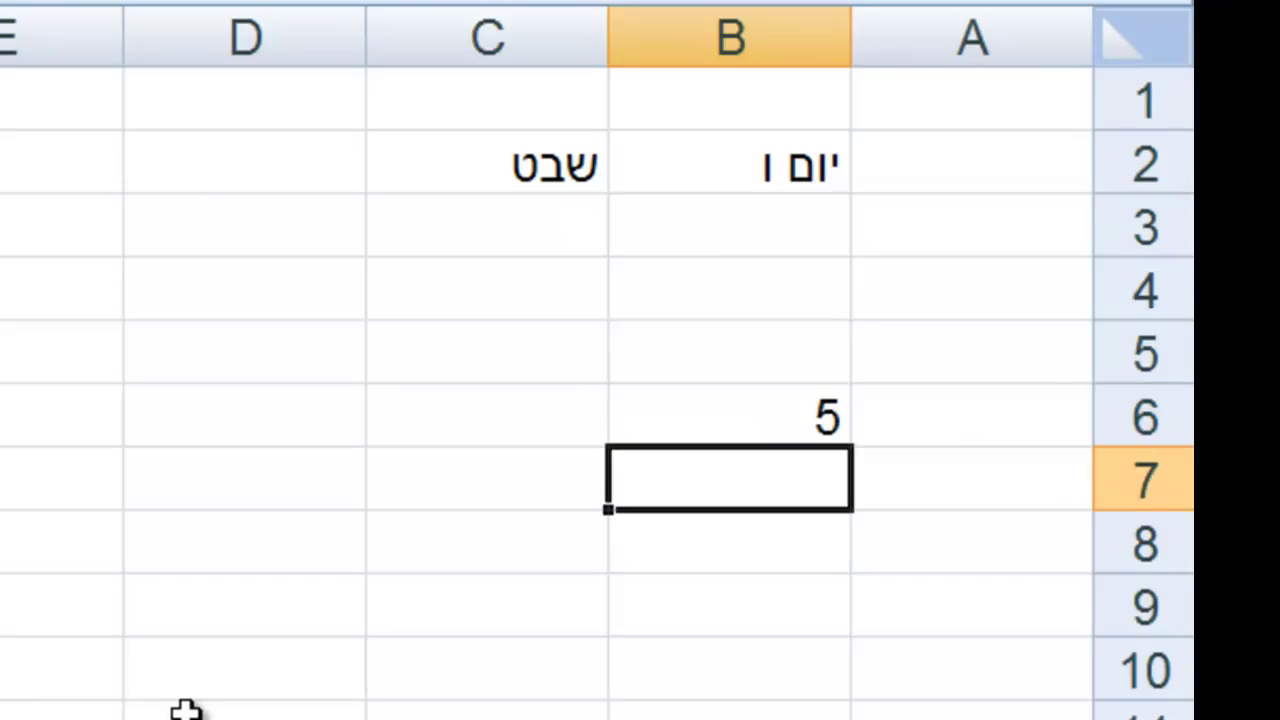
pyautogui.press('Up')
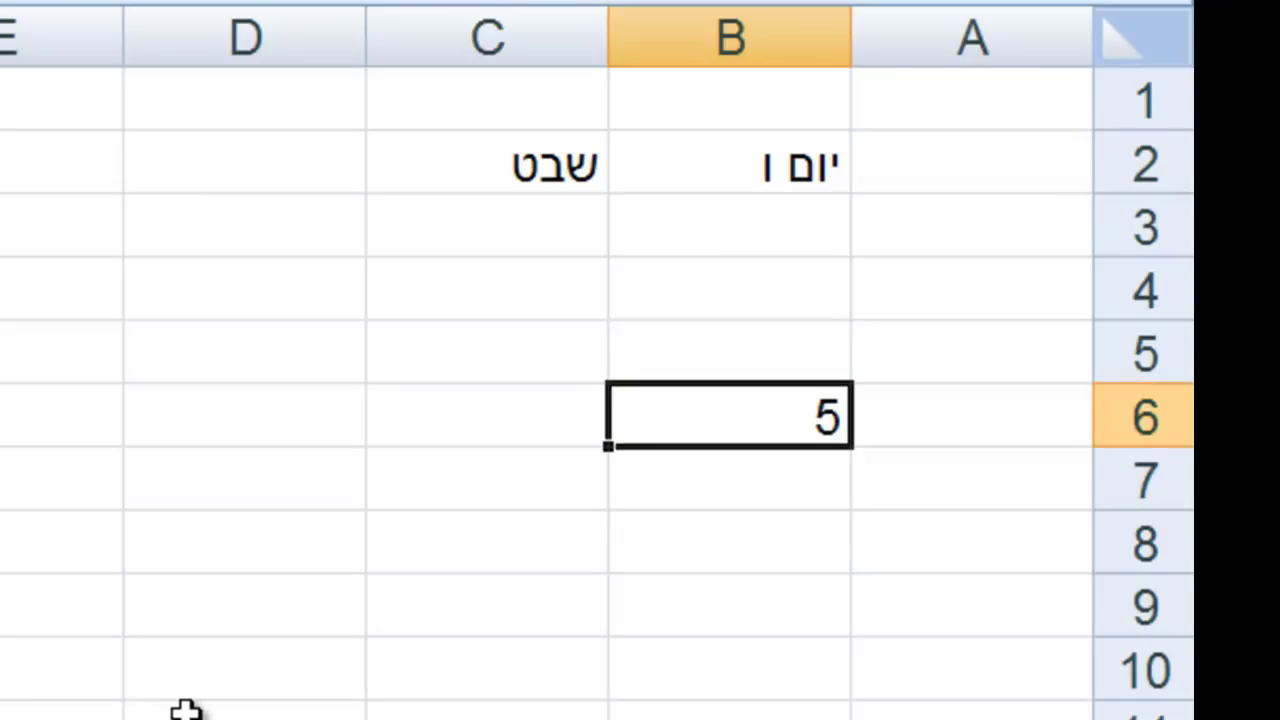
# Replace the entry in cell B6 with 14.
pyautogui.write('14')
pyautogui.press('Return')
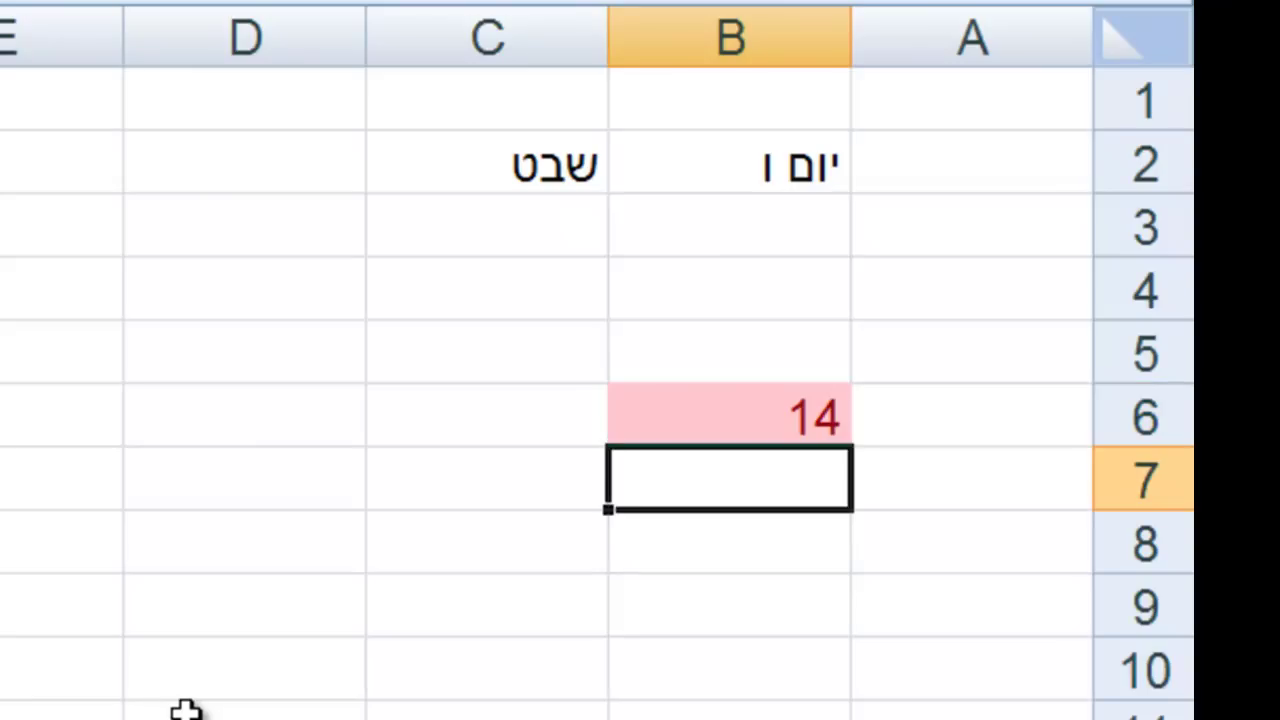
# Start a Greater Than conditional formatting rule for cell D6 with a threshold of 10.
pyautogui.click(300, 428)
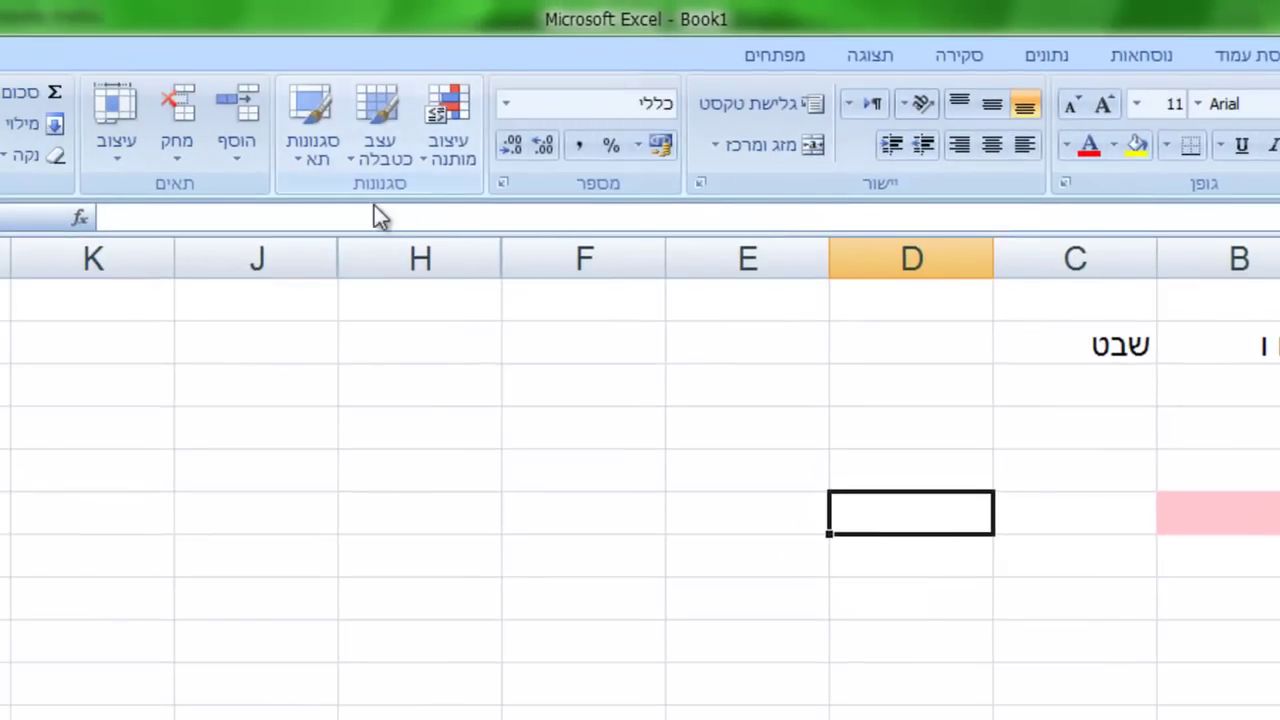
pyautogui.click(455, 151)
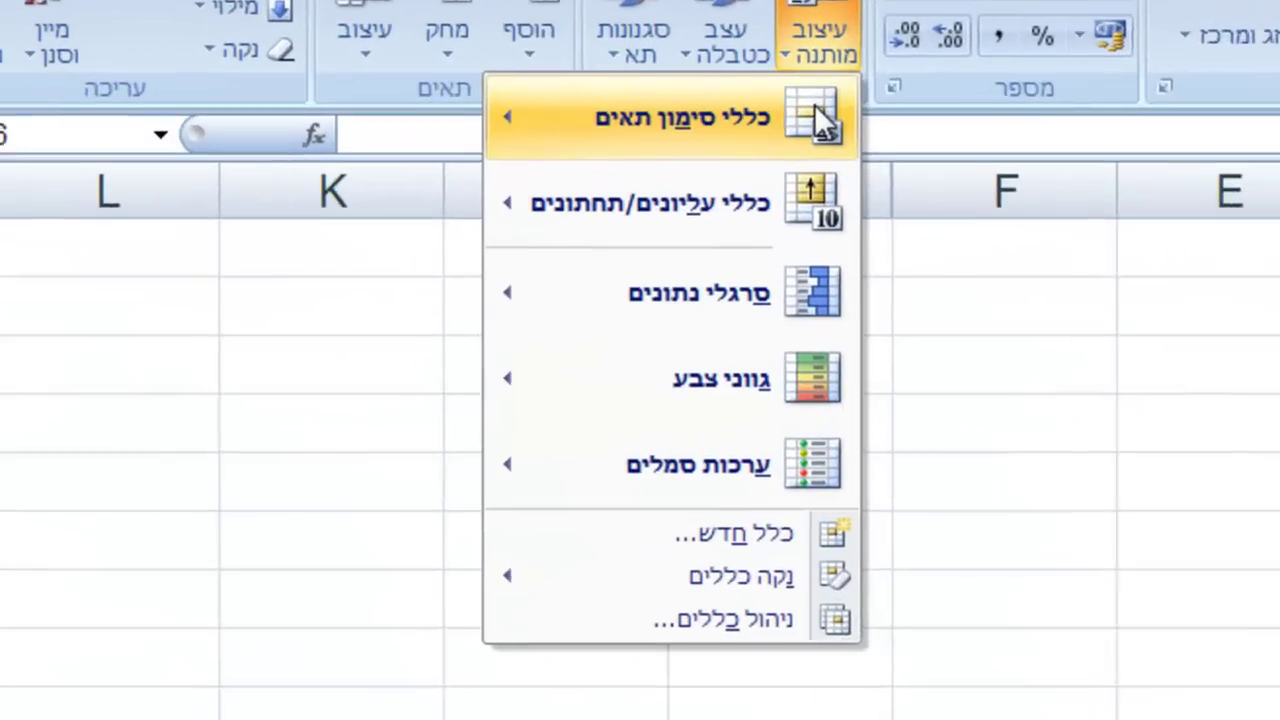
pyautogui.moveTo(815, 105)
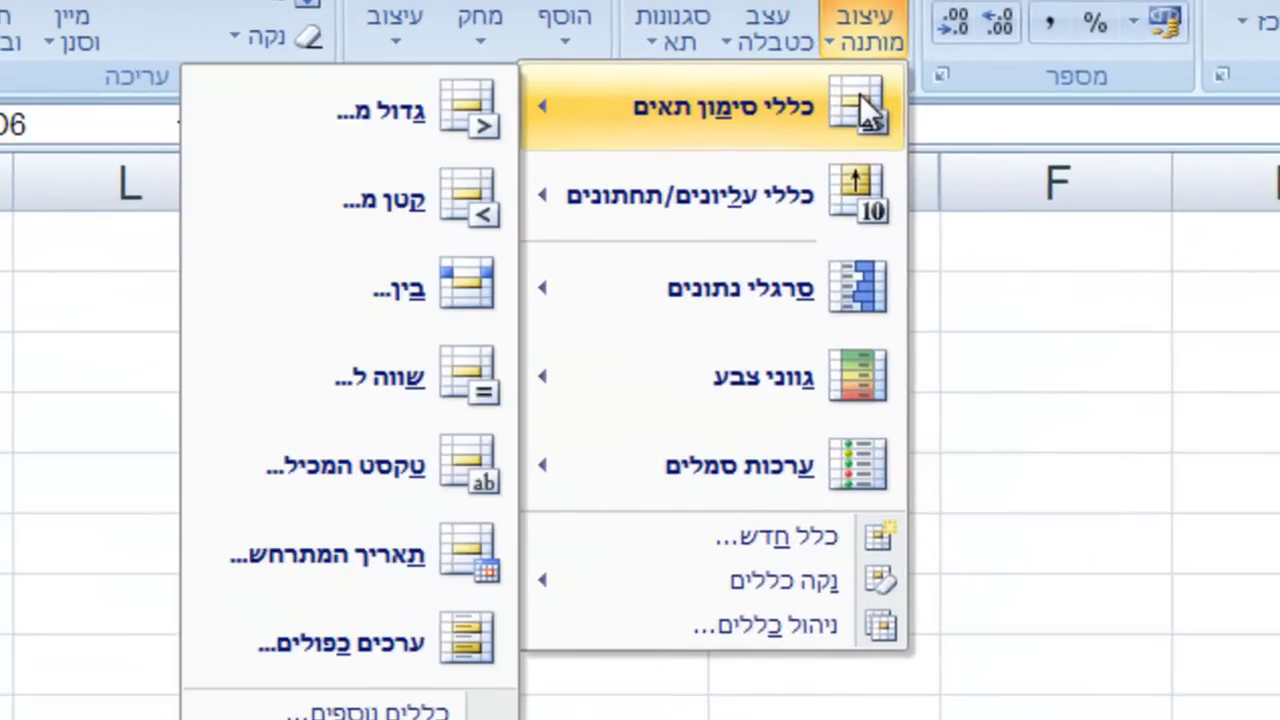
pyautogui.click(452, 123)
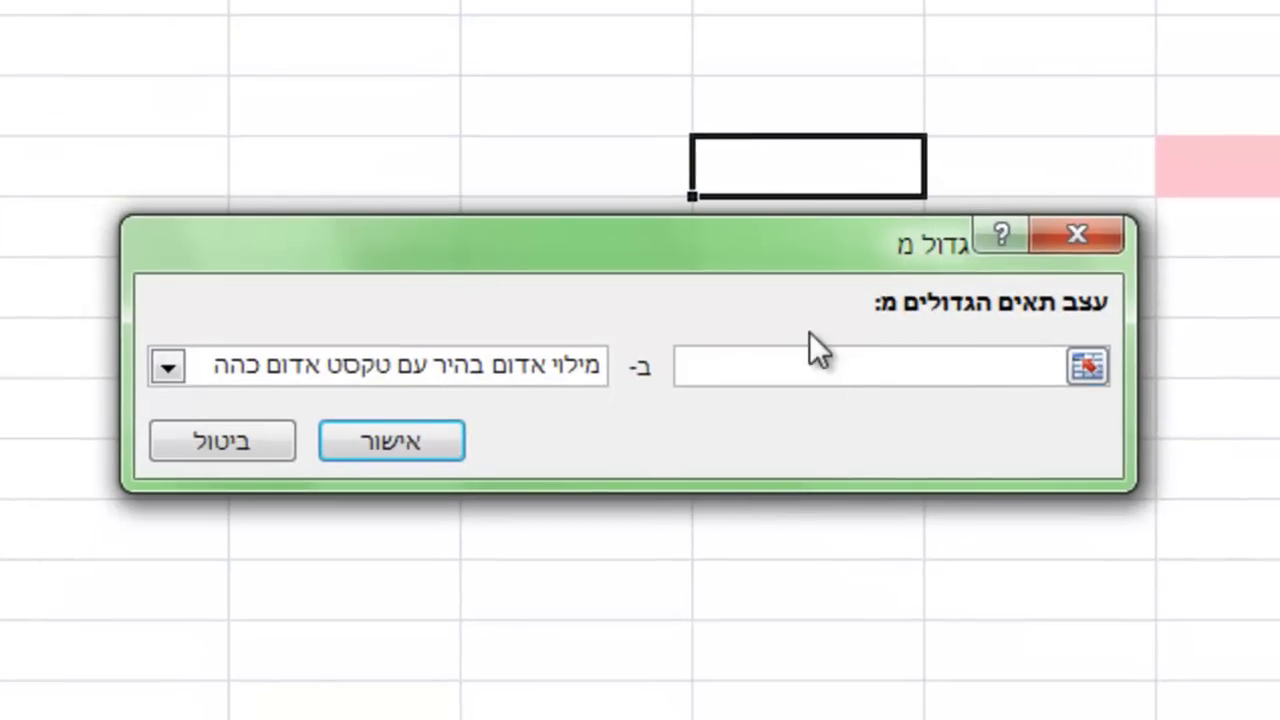
pyautogui.write('10')
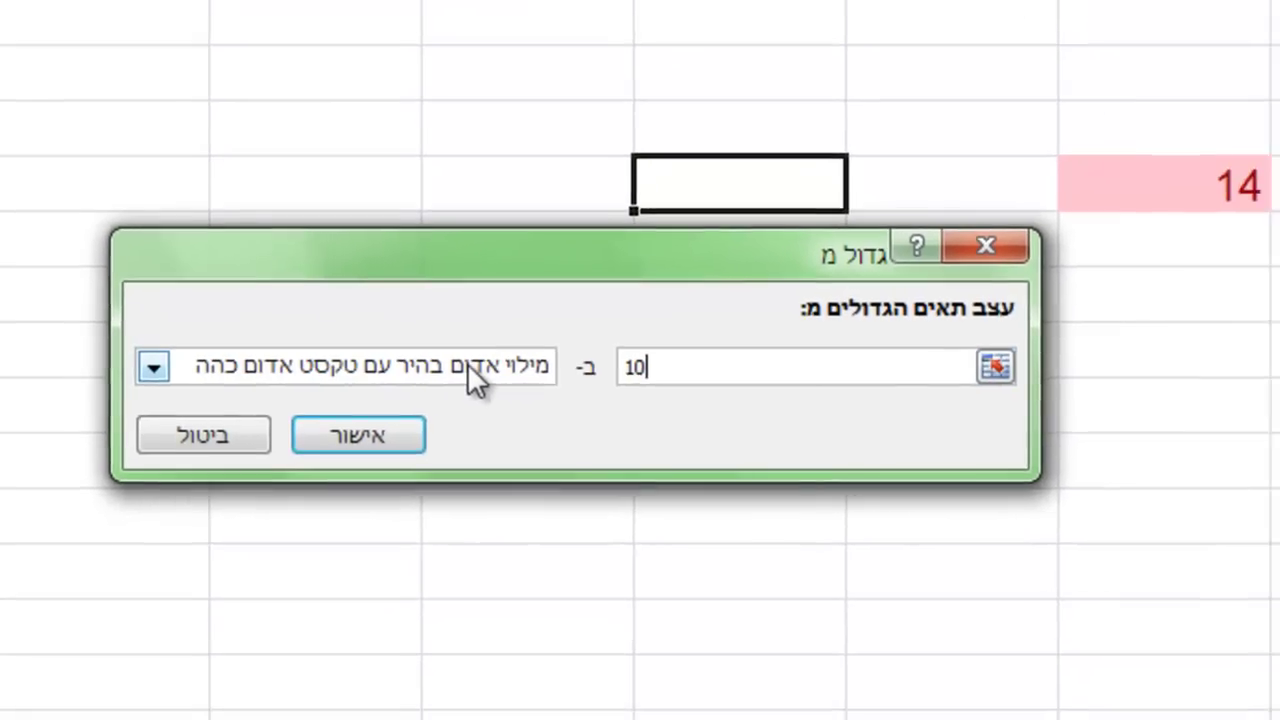
# Give the rule a custom format with bold font and a light aqua fill, and apply it.
pyautogui.click(466, 362)
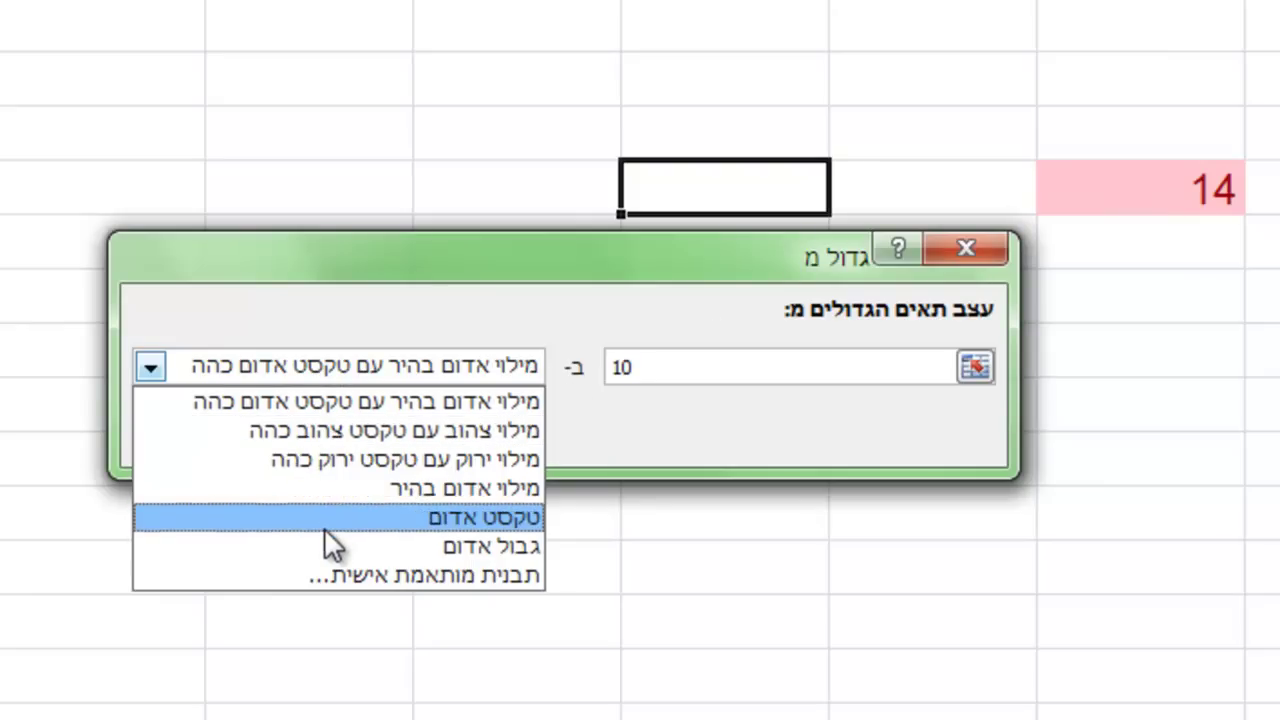
pyautogui.click(340, 576)
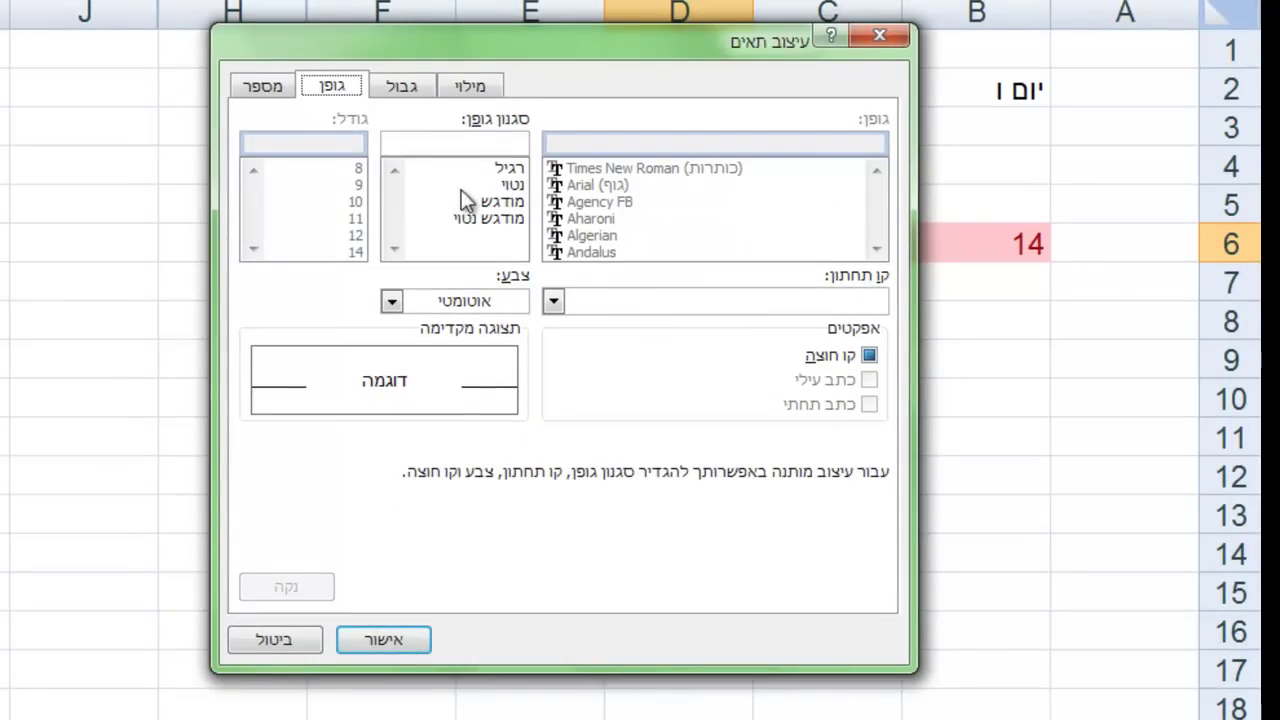
pyautogui.click(507, 205)
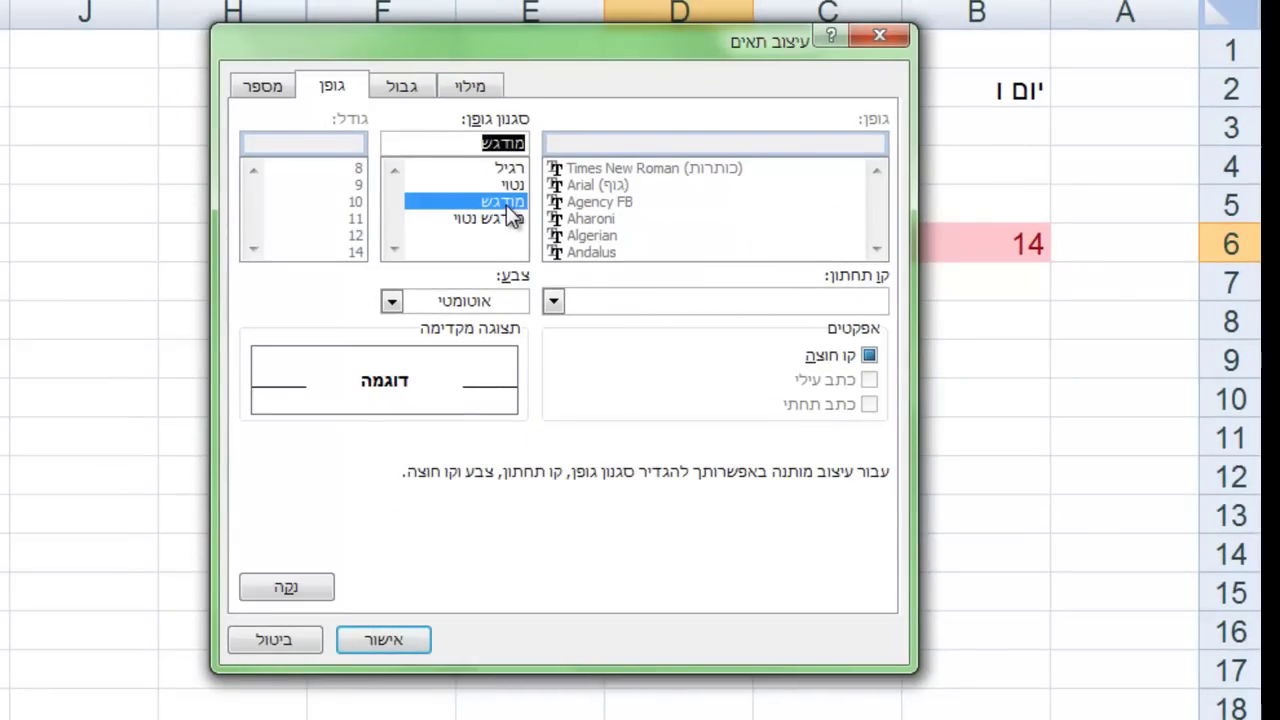
pyautogui.click(476, 87)
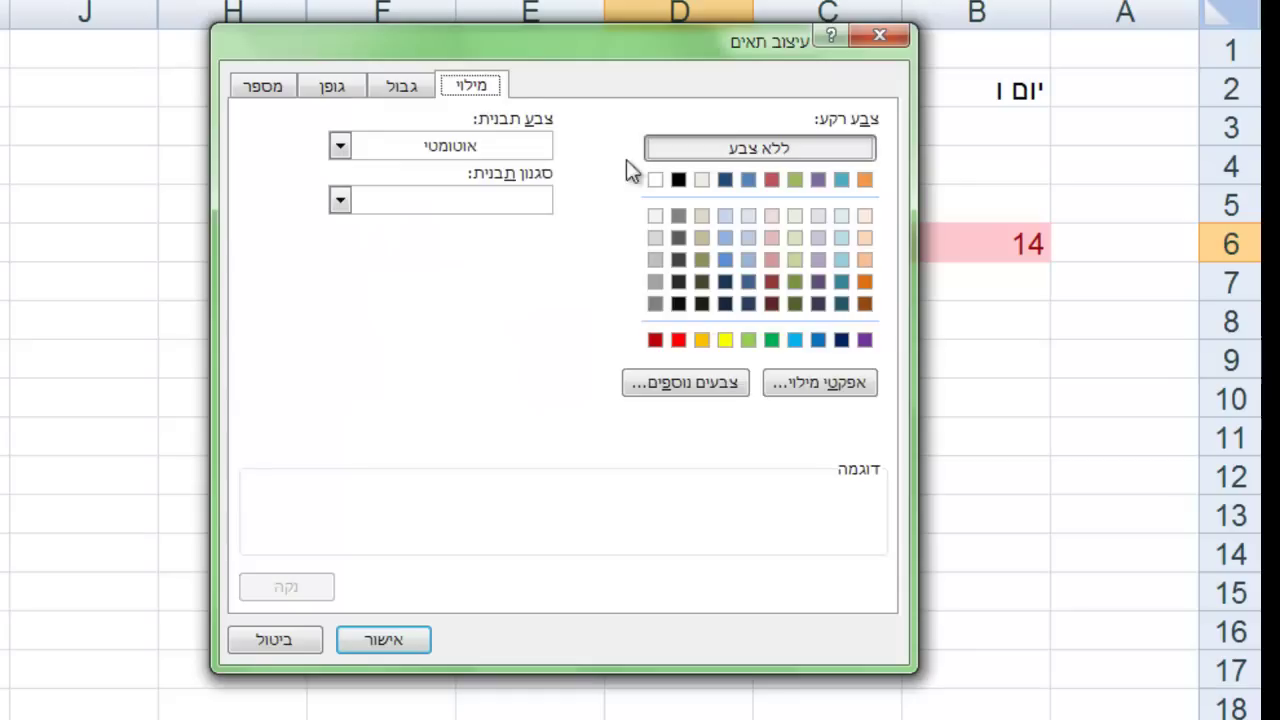
pyautogui.click(843, 260)
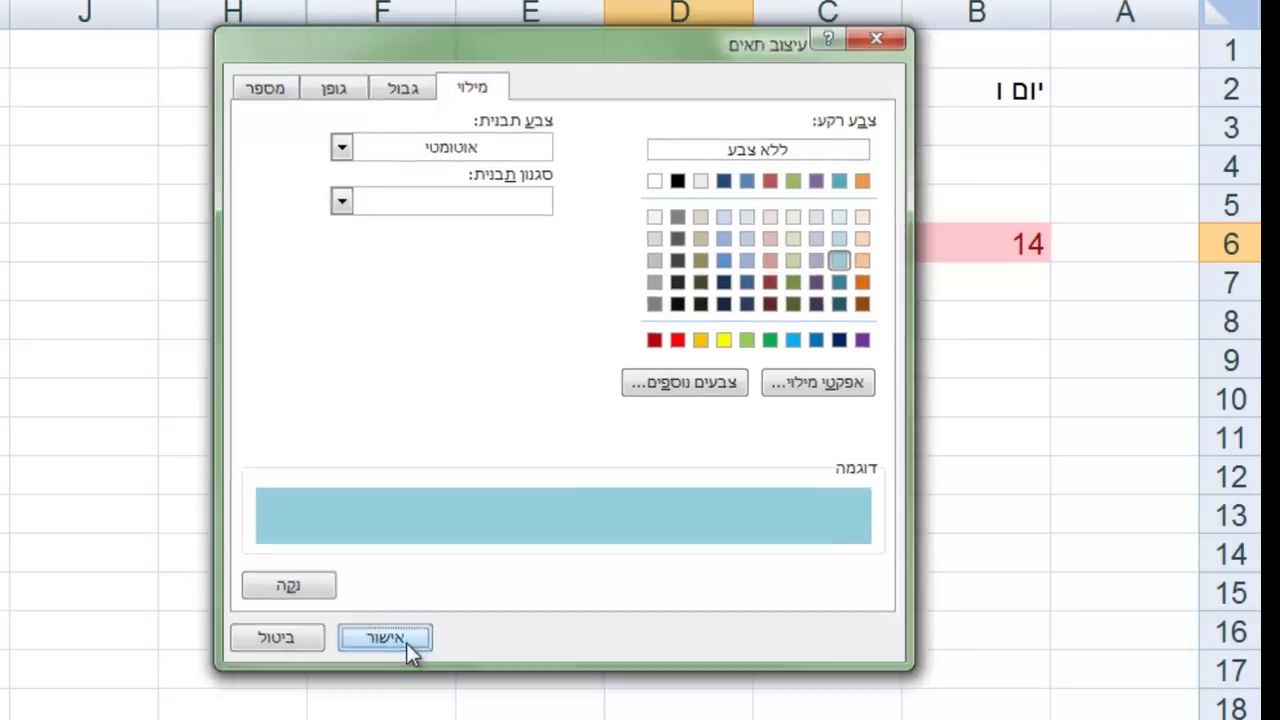
pyautogui.click(410, 643)
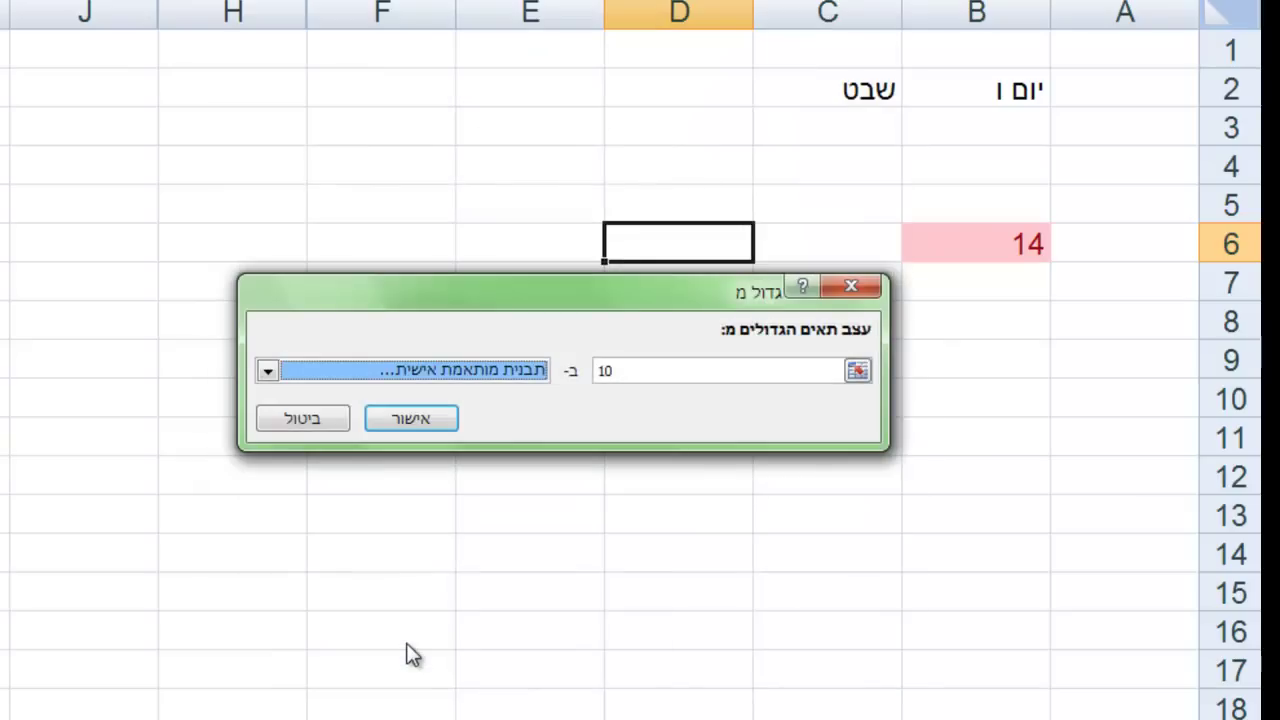
pyautogui.click(431, 421)
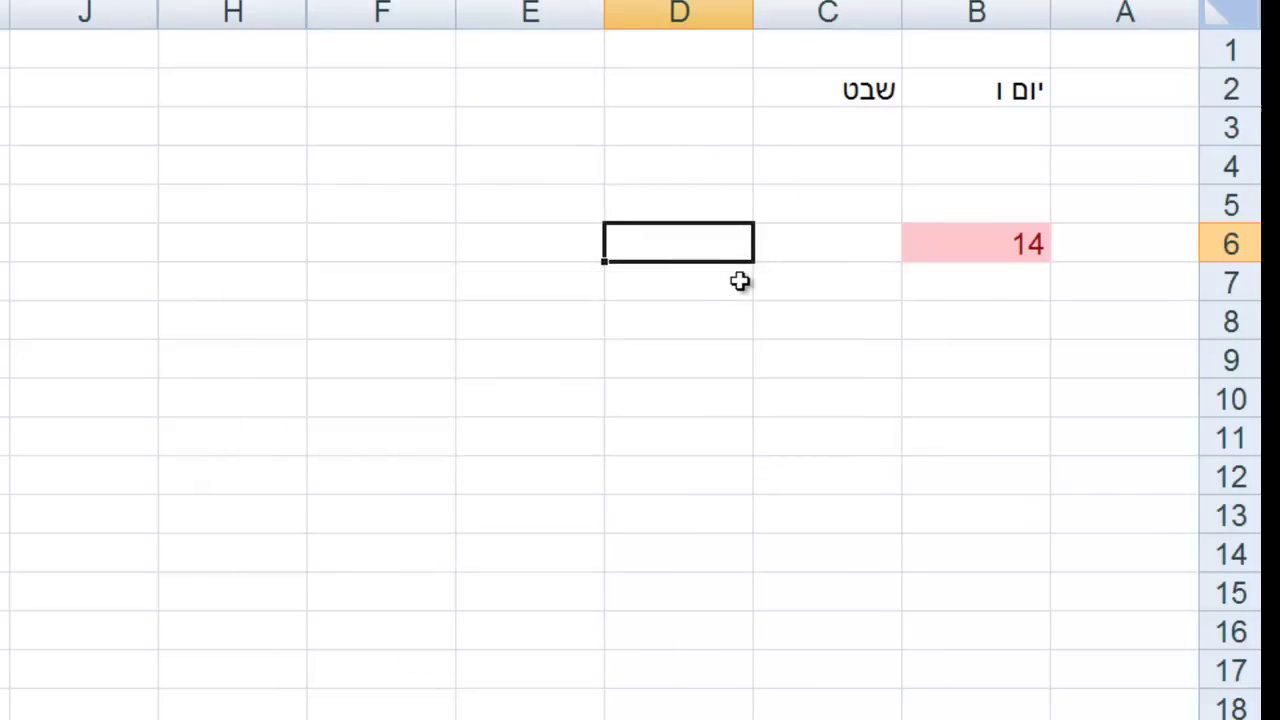
# Enter 5 in cell D6 and replace it with 44 to test the rule.
pyautogui.write('5')
pyautogui.press('Return')
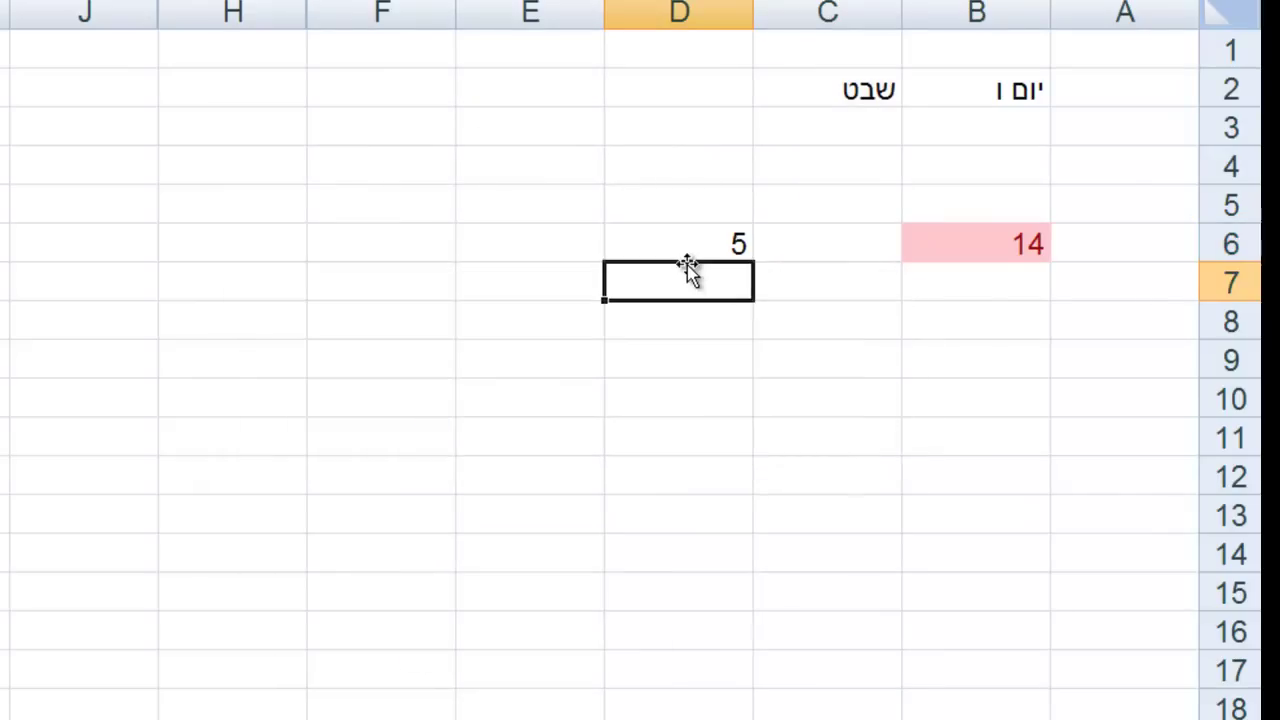
pyautogui.click(697, 252)
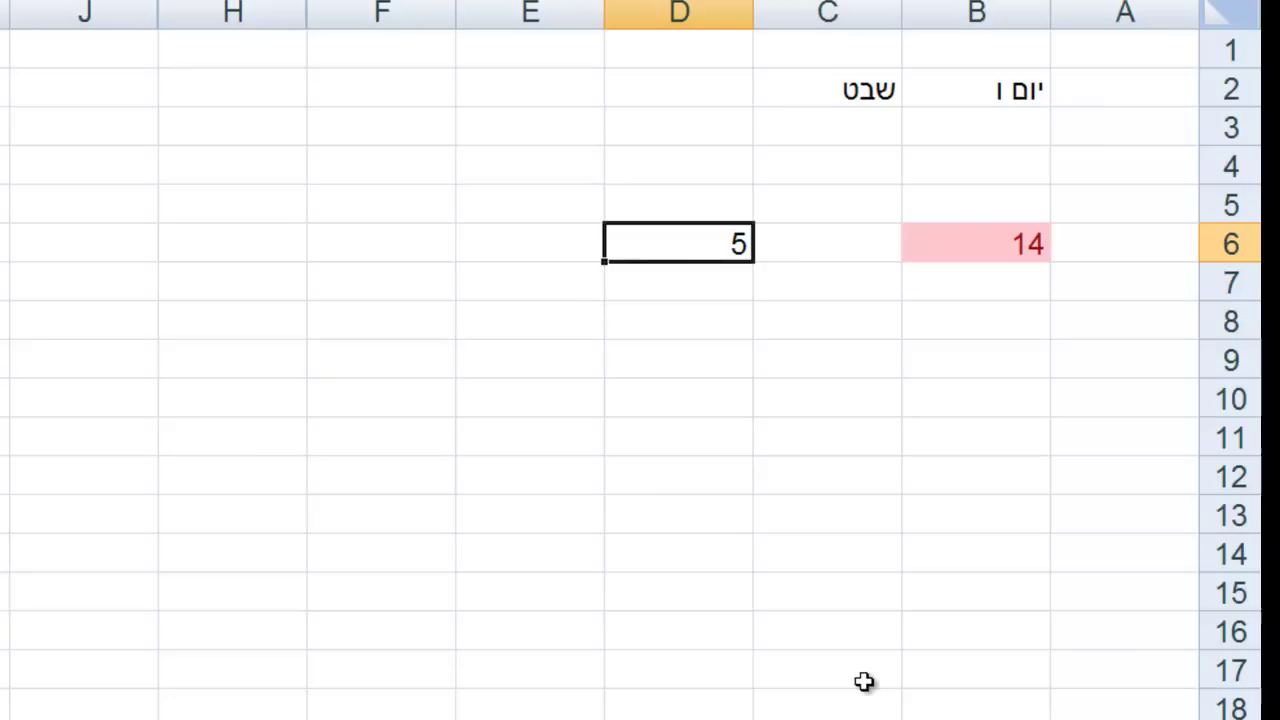
pyautogui.write('44')
pyautogui.press('Return')
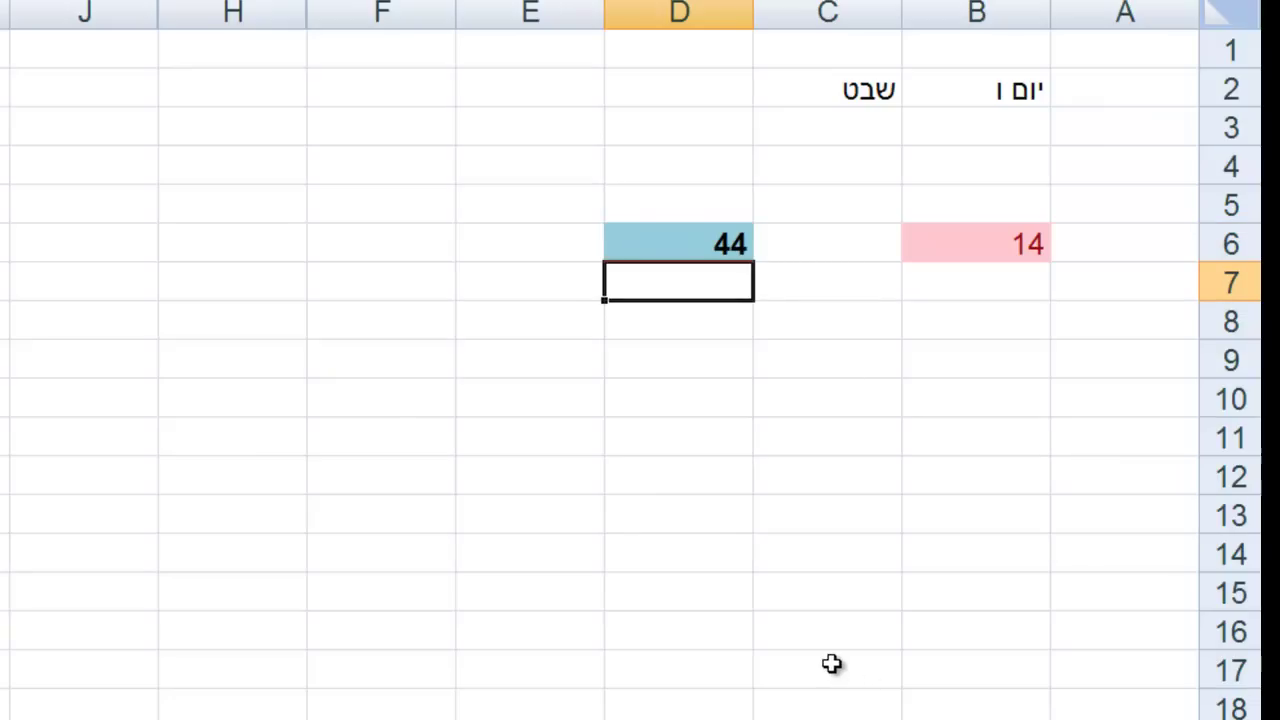
# On the sheet with the quiz questions, enter the words שמש, ירח and כוכב in cells E1 to E3.
pyautogui.click(918, 682)
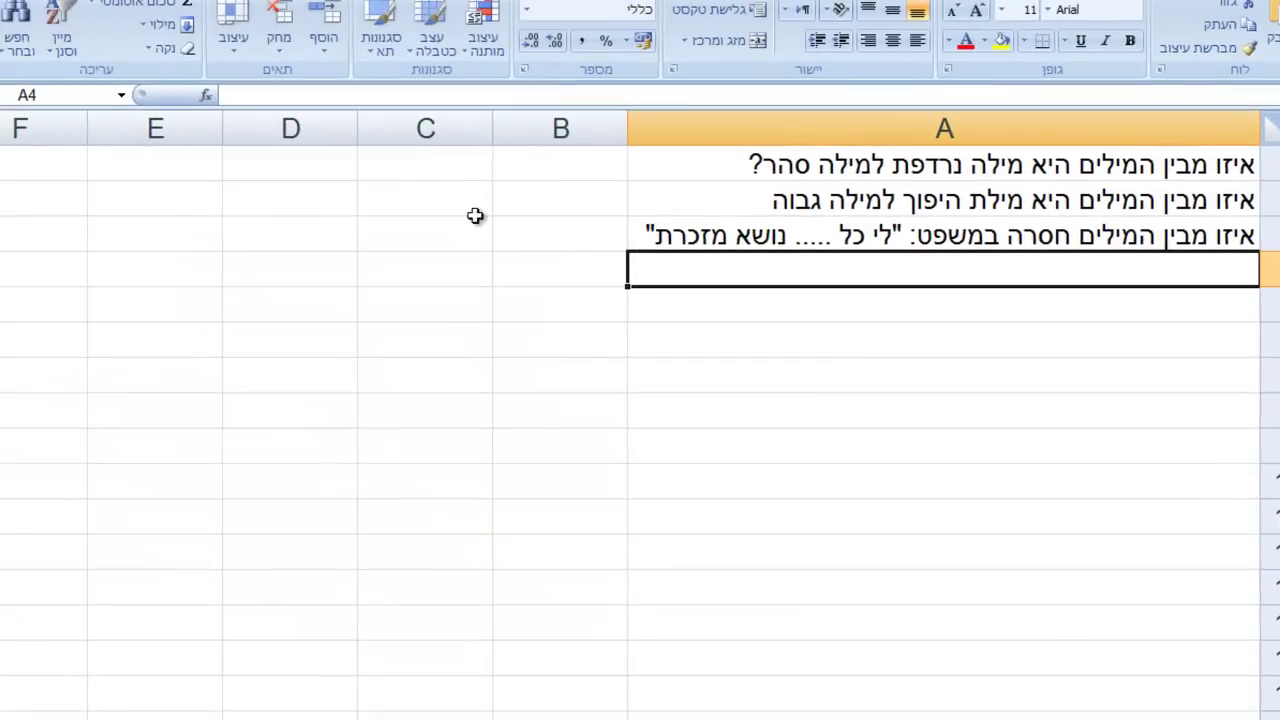
pyautogui.click(100, 162)
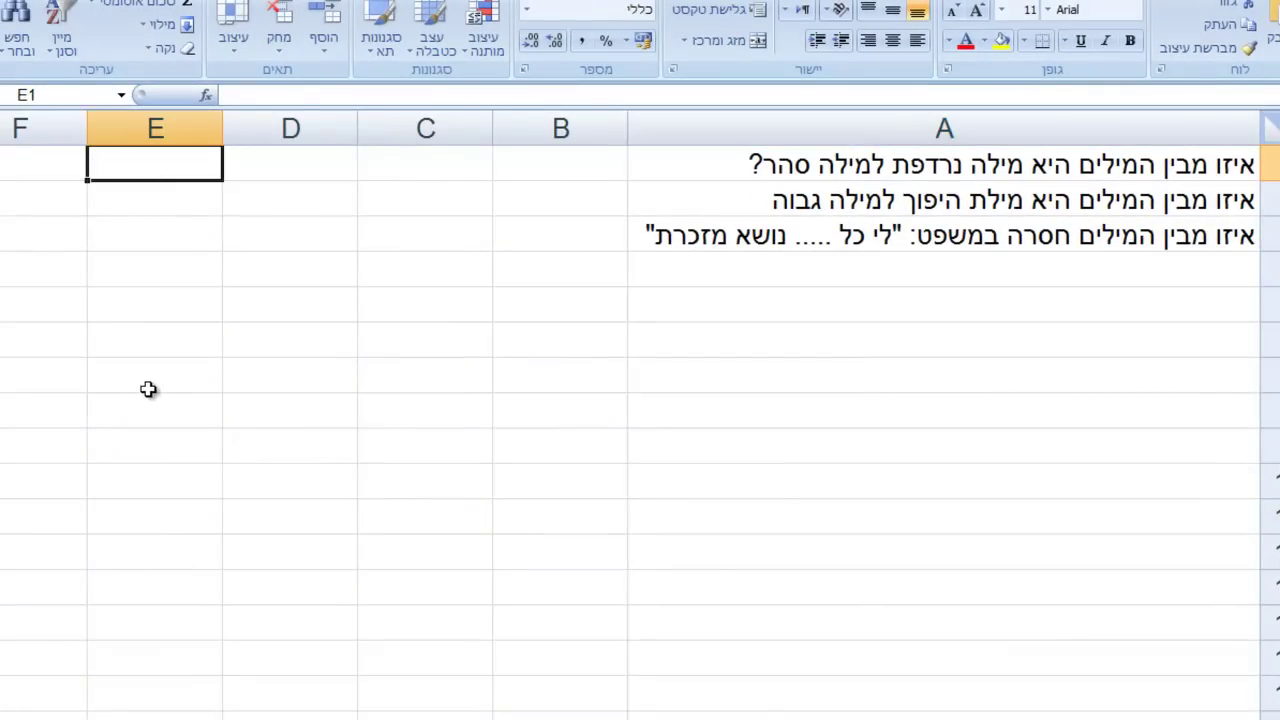
pyautogui.write('שמש')
pyautogui.press('Return')
pyautogui.write('ירח')
pyautogui.press('Return')
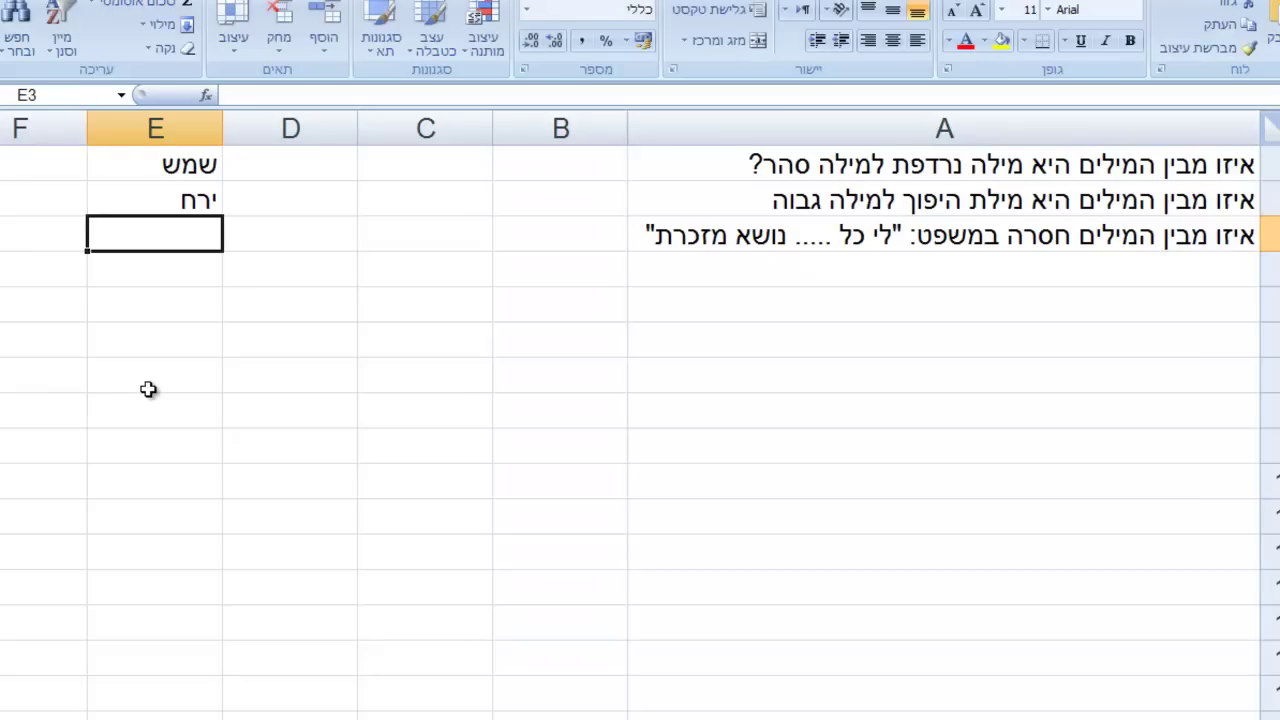
pyautogui.write('כוכב')
pyautogui.press('Return')
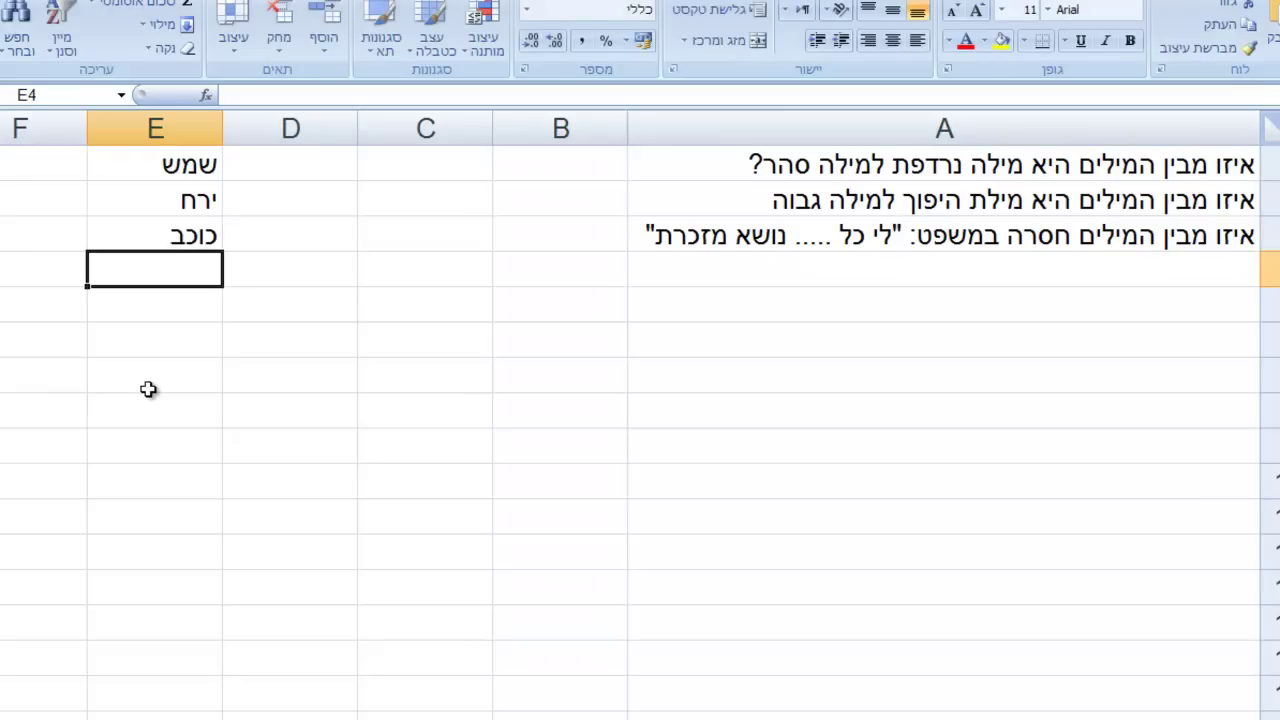
# Continue the word list in cells E4 to E7 with נמוך, נמוכה, שמן and הר.
pyautogui.write('נמוך')
pyautogui.press('Return')
pyautogui.write('נמוכ')
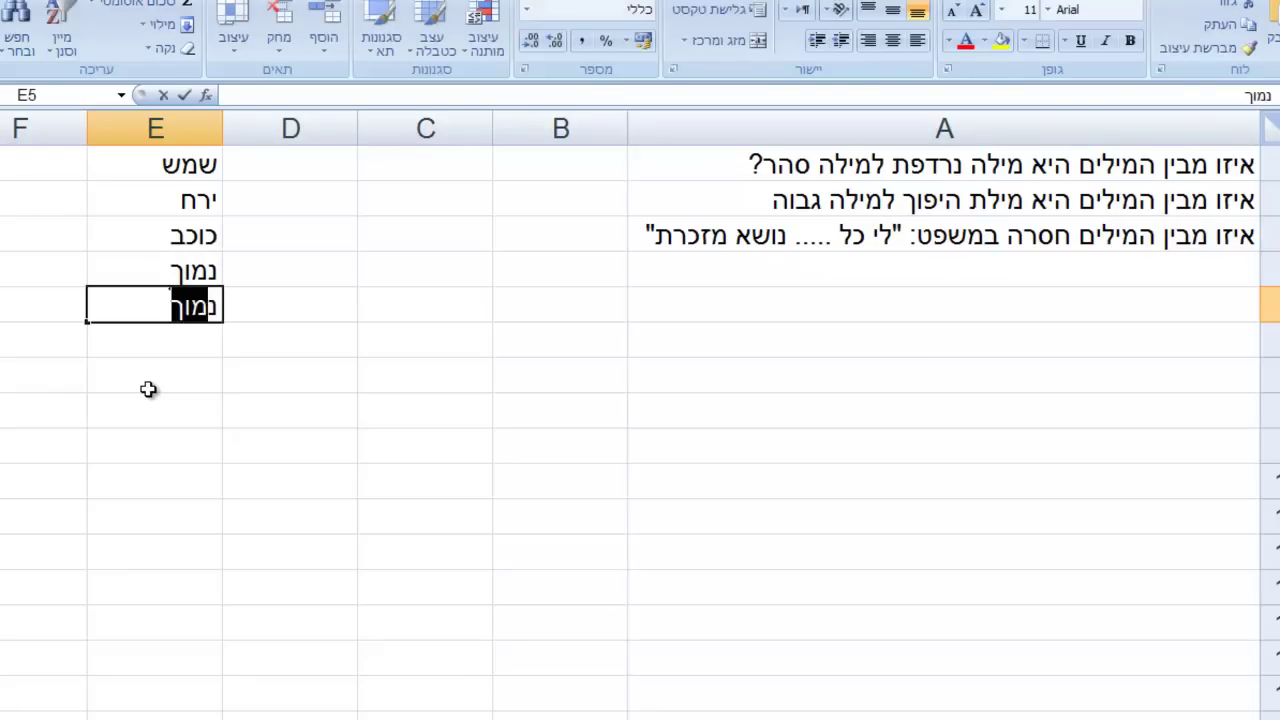
pyautogui.write('ה')
pyautogui.press('Return')
pyautogui.write('שמן')
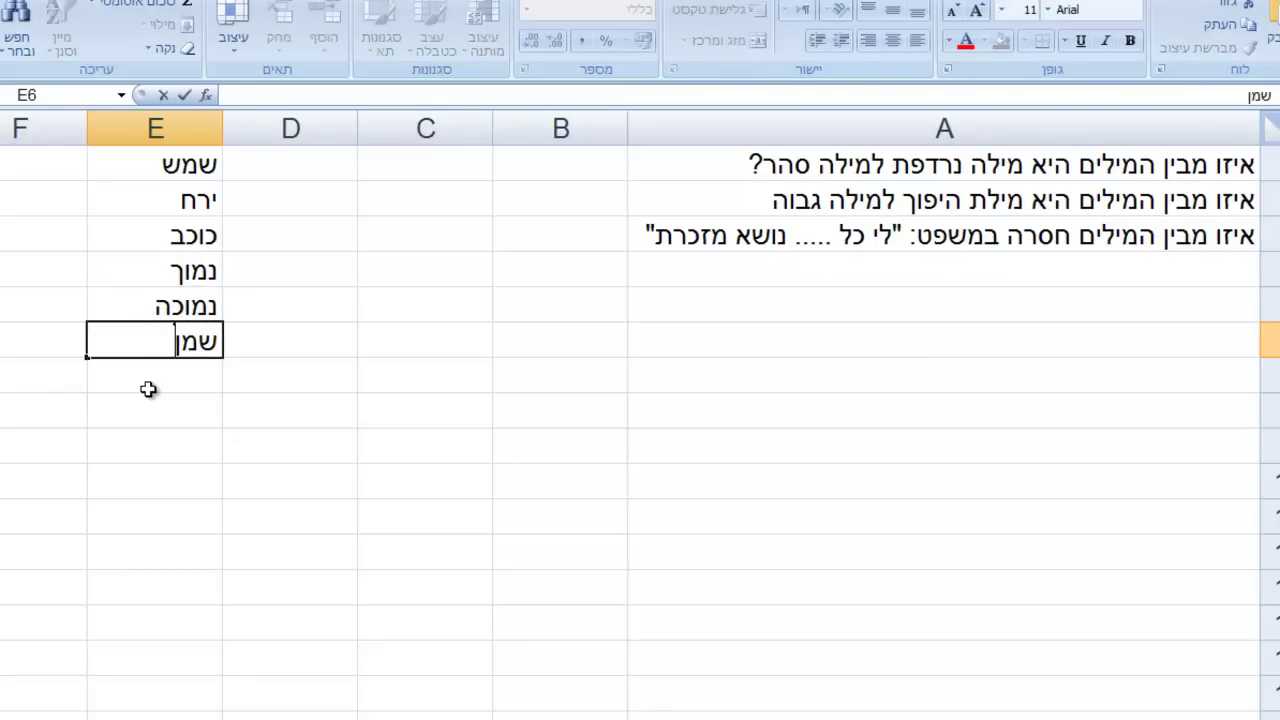
pyautogui.press('Return')
pyautogui.write('הר')
pyautogui.press('Return')
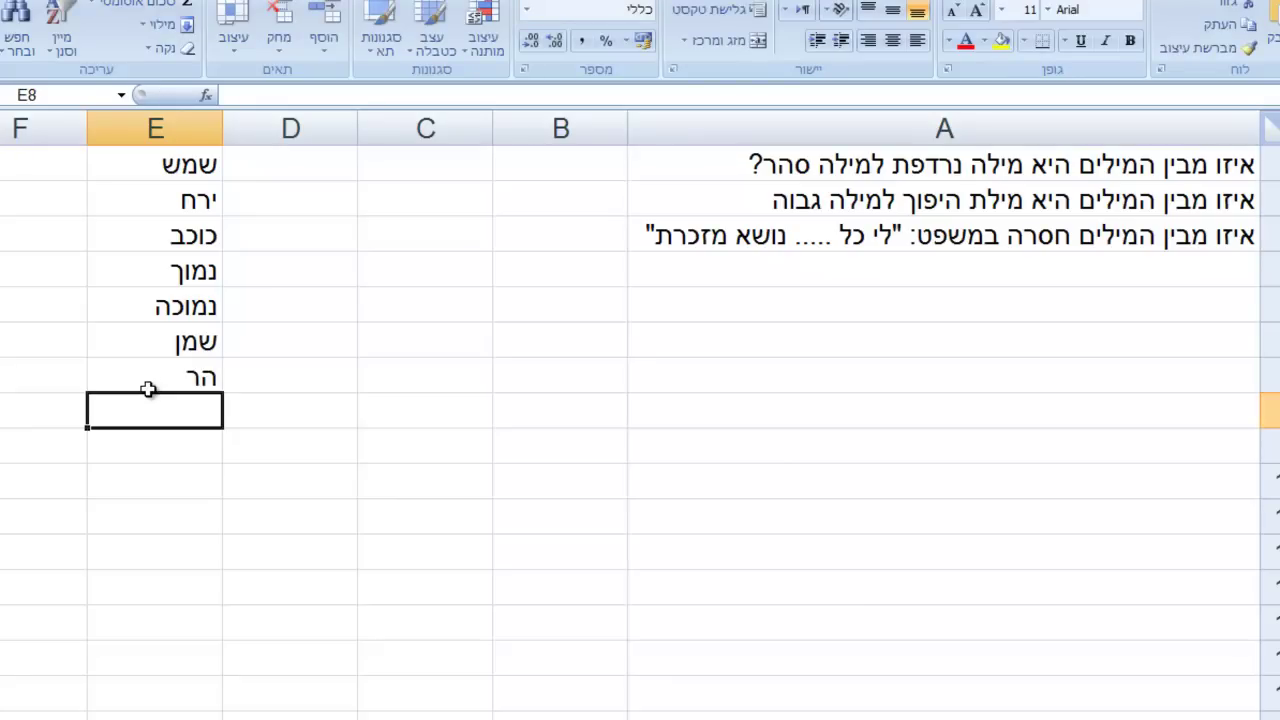
# Complete the word list in cells E8 to E11 with זכרון, נשיקה, גל and חלום.
pyautogui.write('זכרון')
pyautogui.press('Return')
pyautogui.write('נשיקרה')
pyautogui.press('BackSpace')
pyautogui.press('BackSpace')
pyautogui.write('ה')
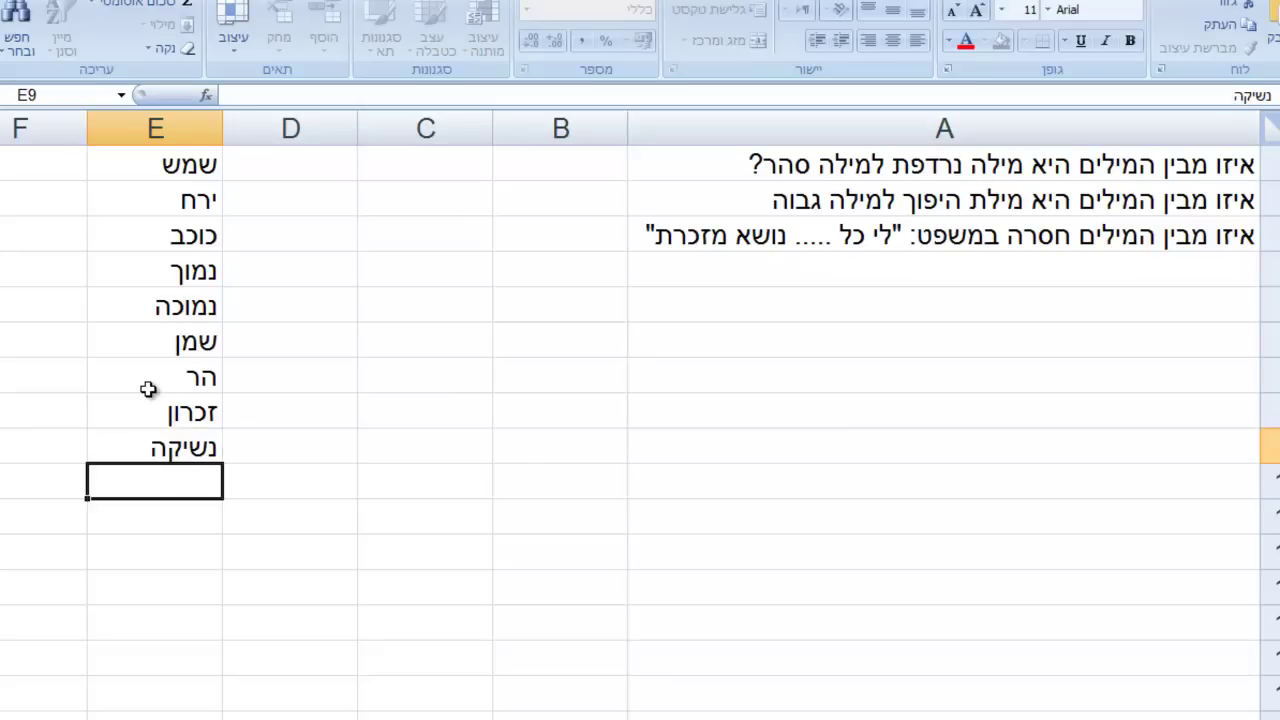
pyautogui.press('Return')
pyautogui.write('גל')
pyautogui.press('Return')
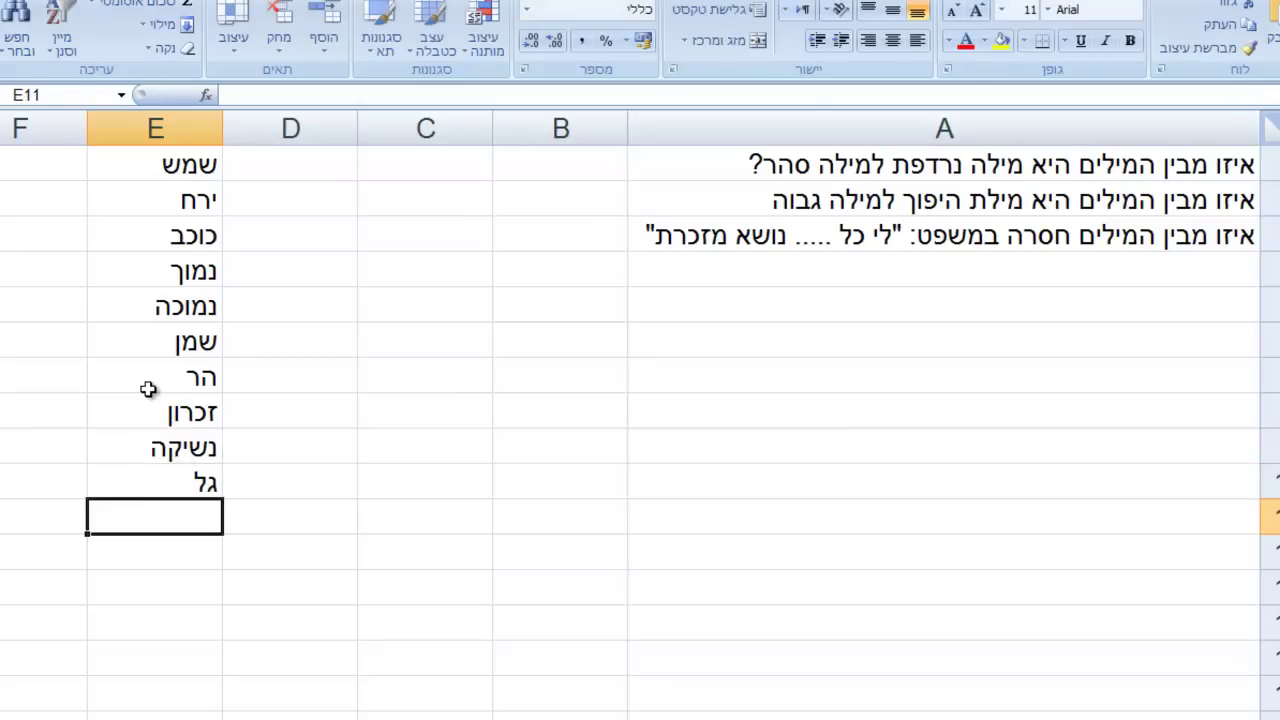
pyautogui.write('חלום')
pyautogui.press('Return')
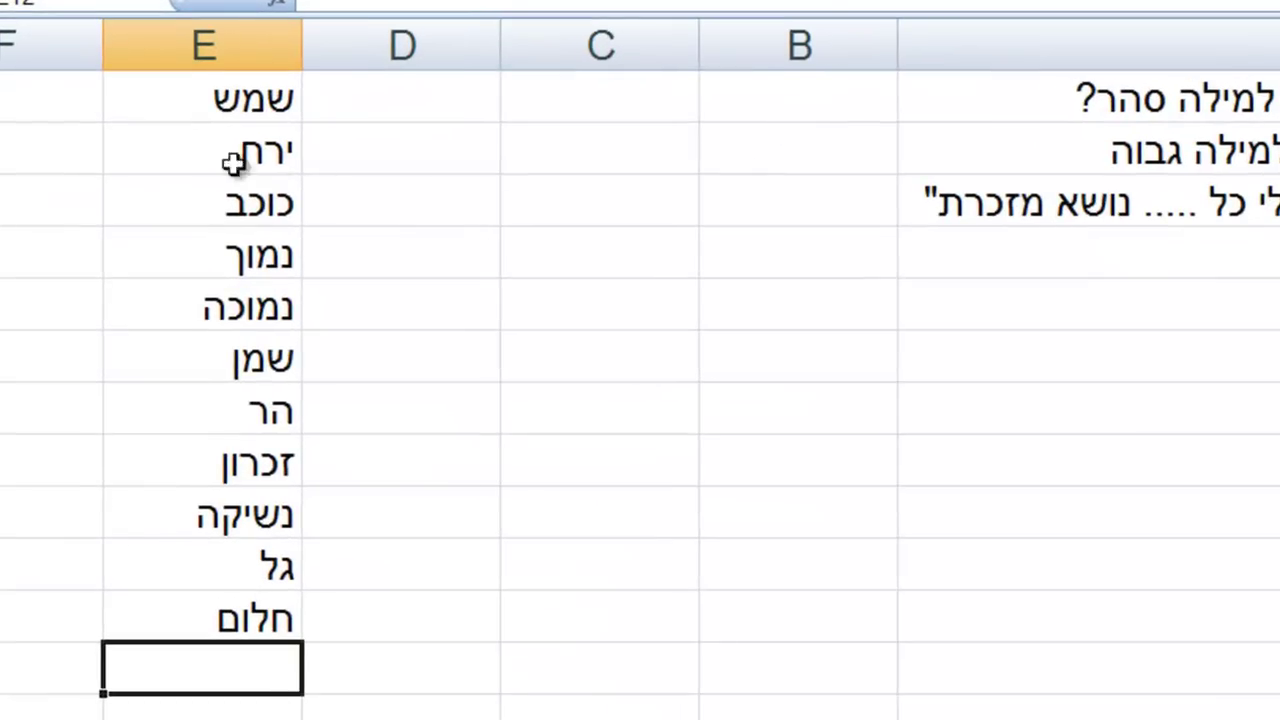
pyautogui.moveTo(262, 110); pyautogui.dragTo(214, 634)
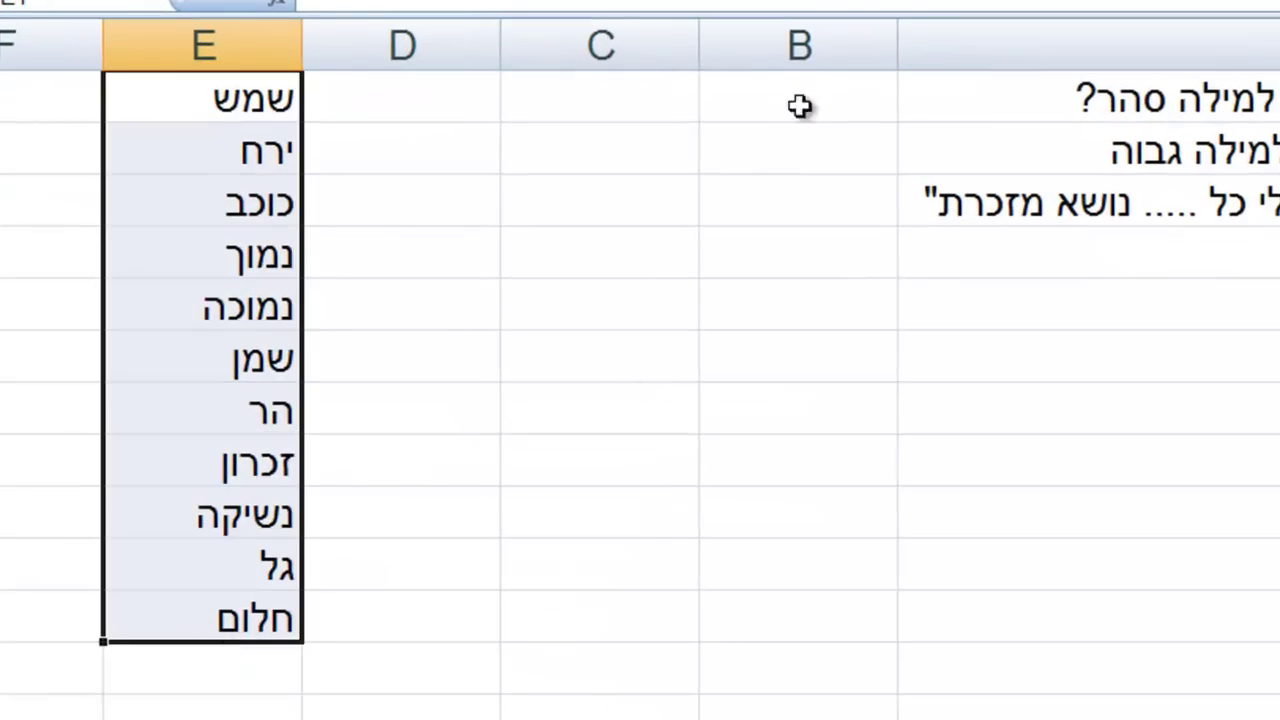
pyautogui.click(799, 106)
pyautogui.click(808, 163)
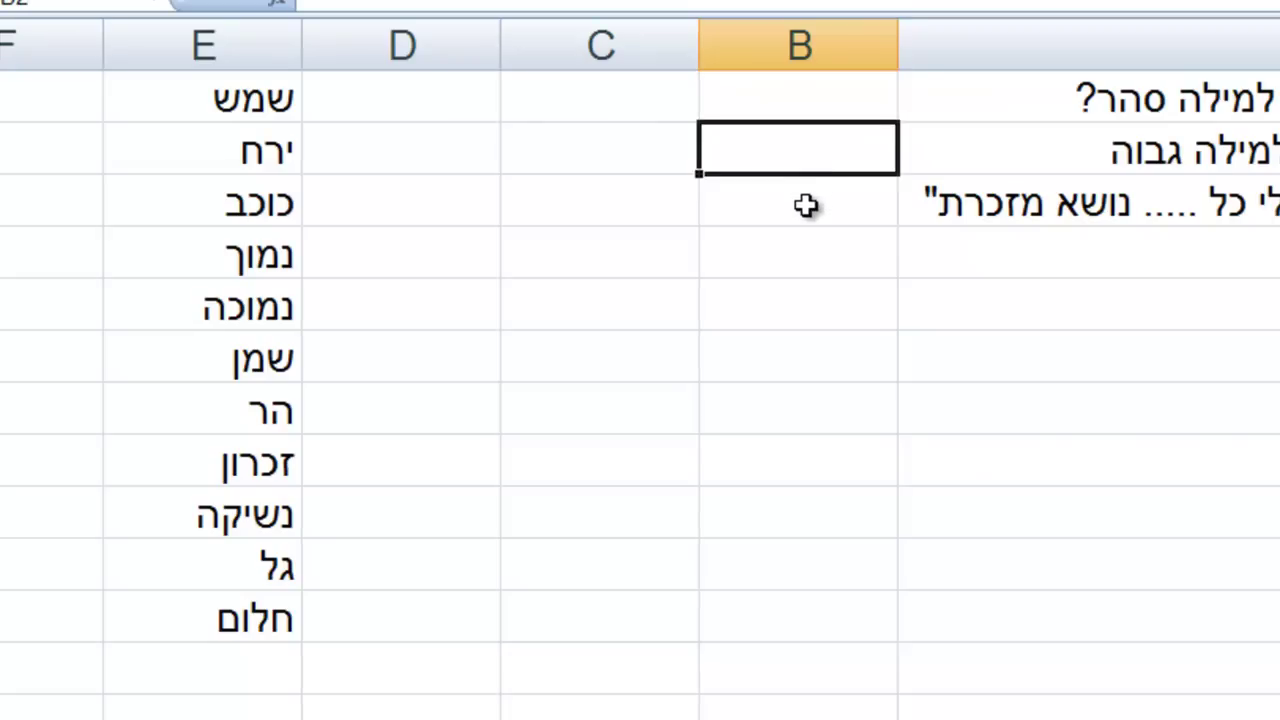
pyautogui.click(806, 205)
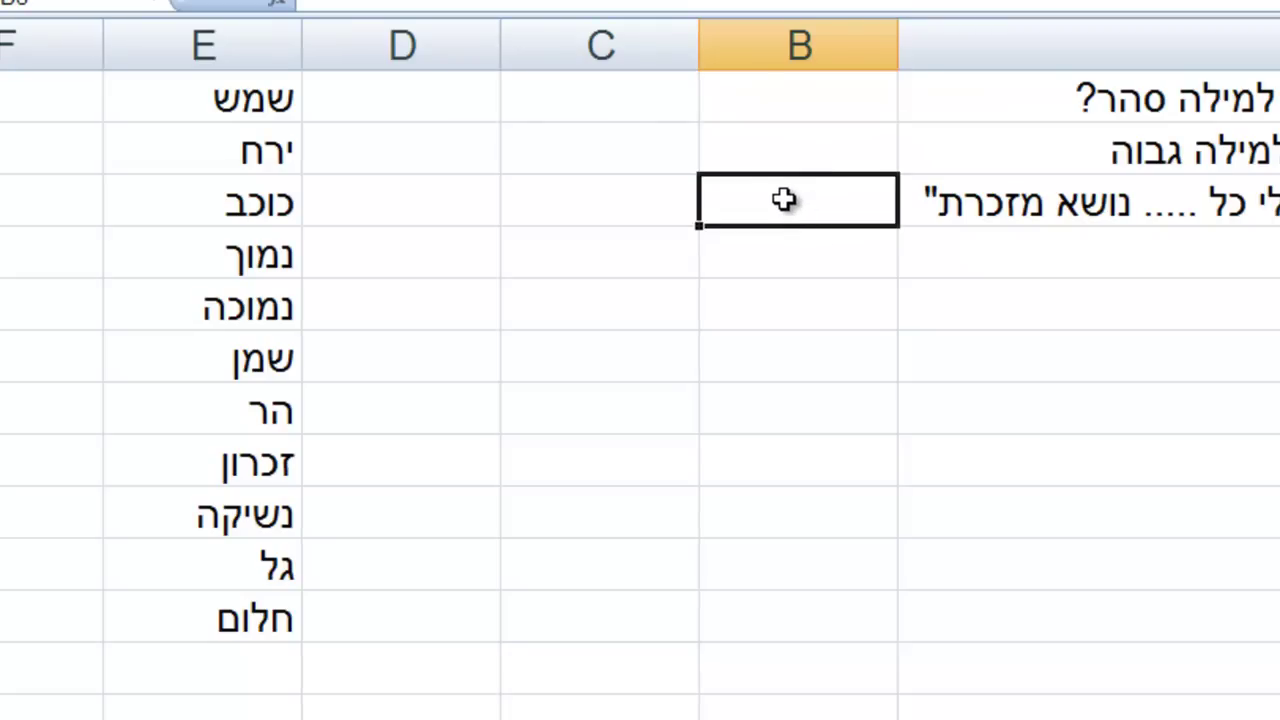
# Add list data validation to answer cells B1 to B3, using the words in E1 to E11 as the source.
pyautogui.moveTo(815, 100); pyautogui.dragTo(820, 191)
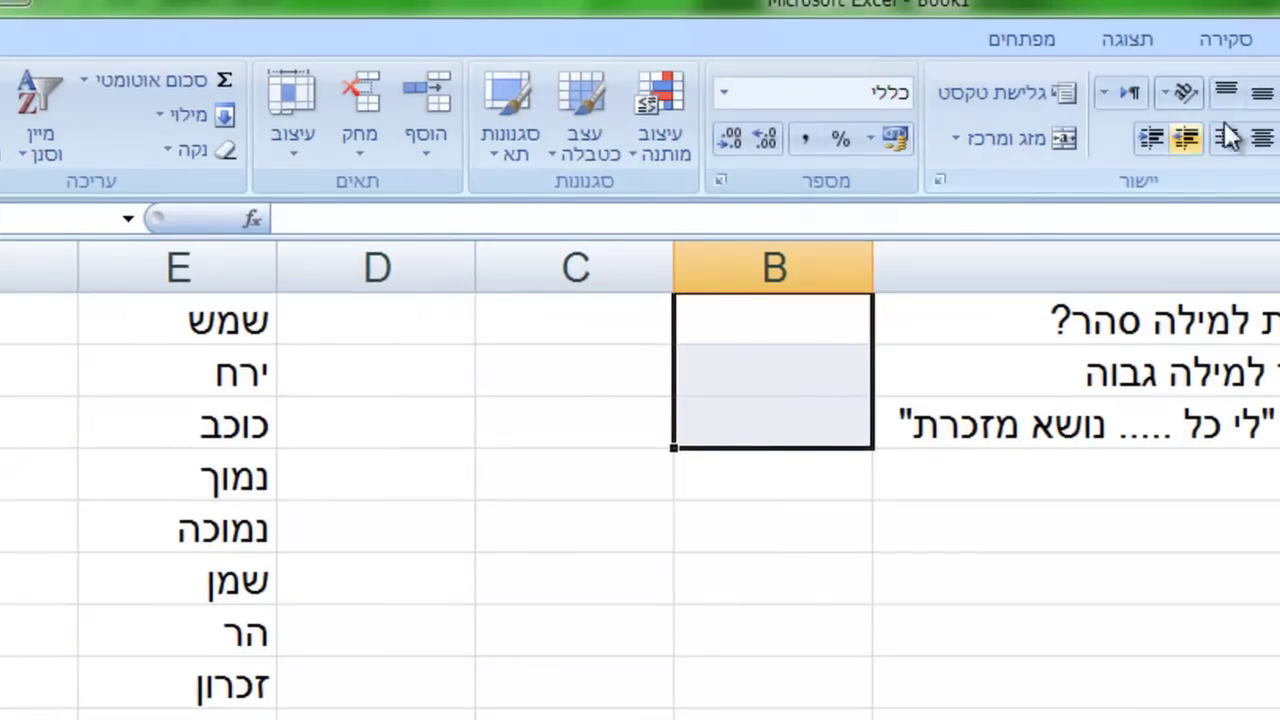
pyautogui.click(1276, 39)
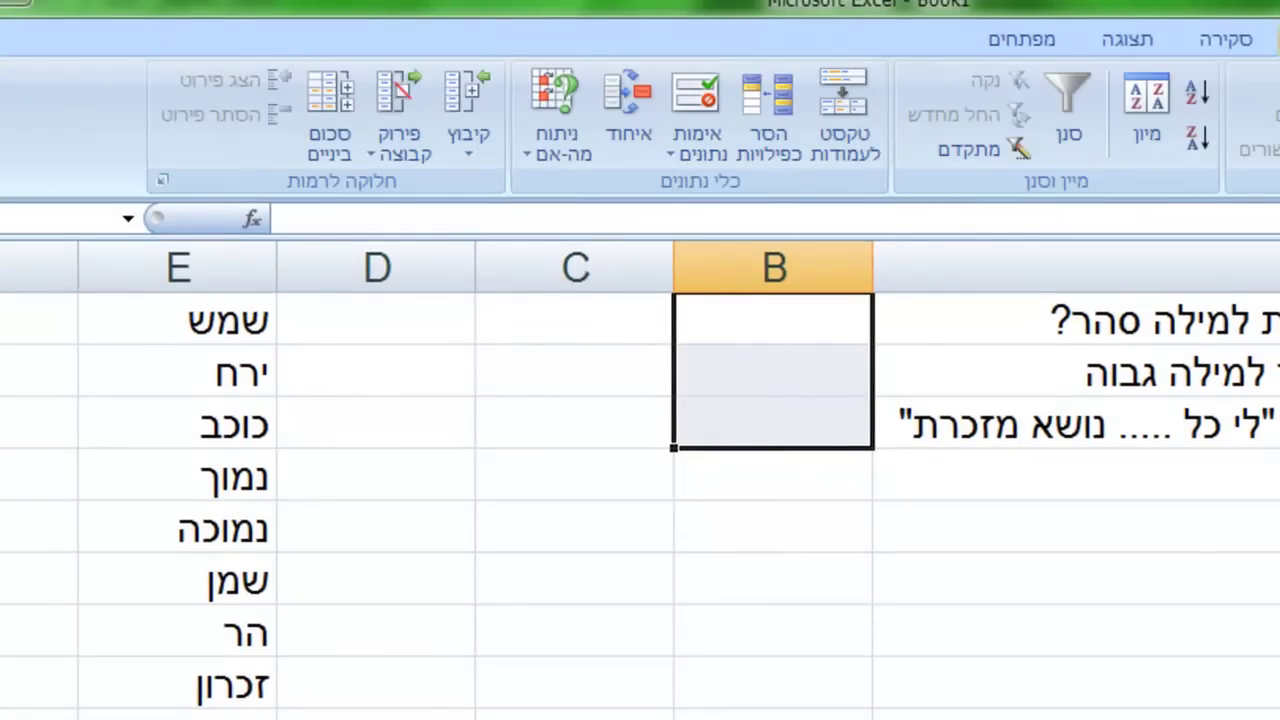
pyautogui.click(696, 98)
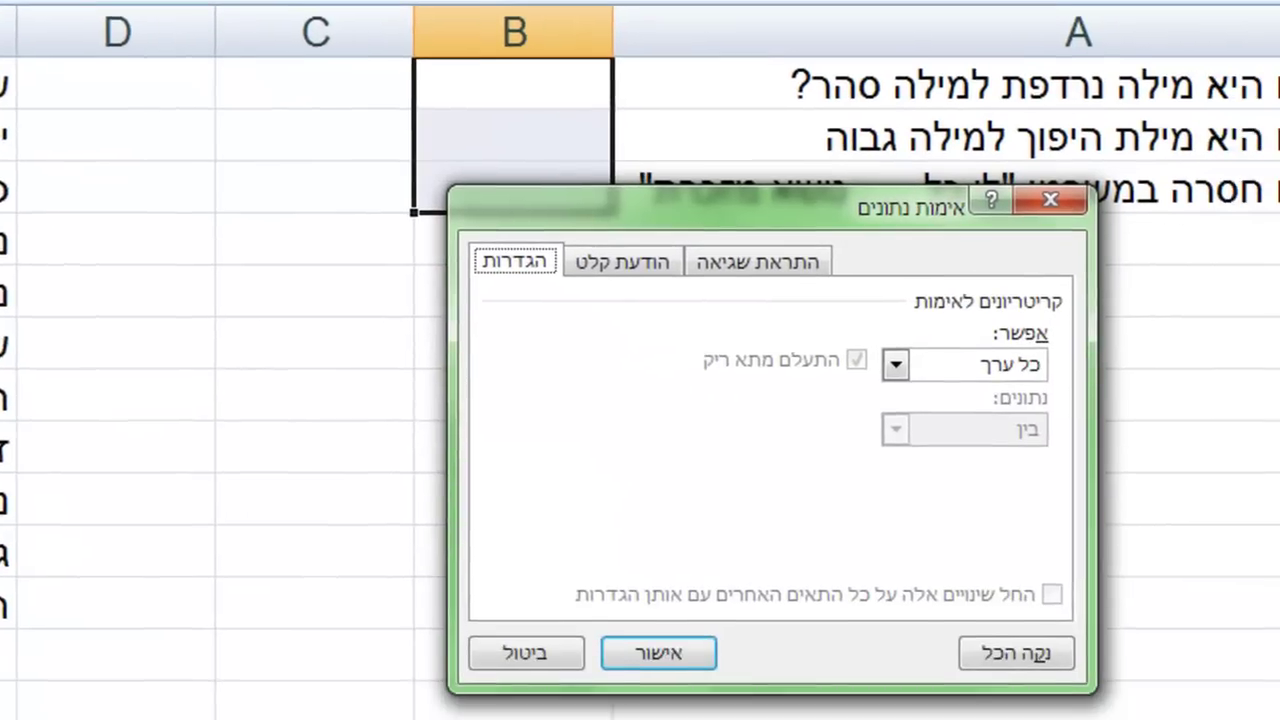
pyautogui.click(895, 364)
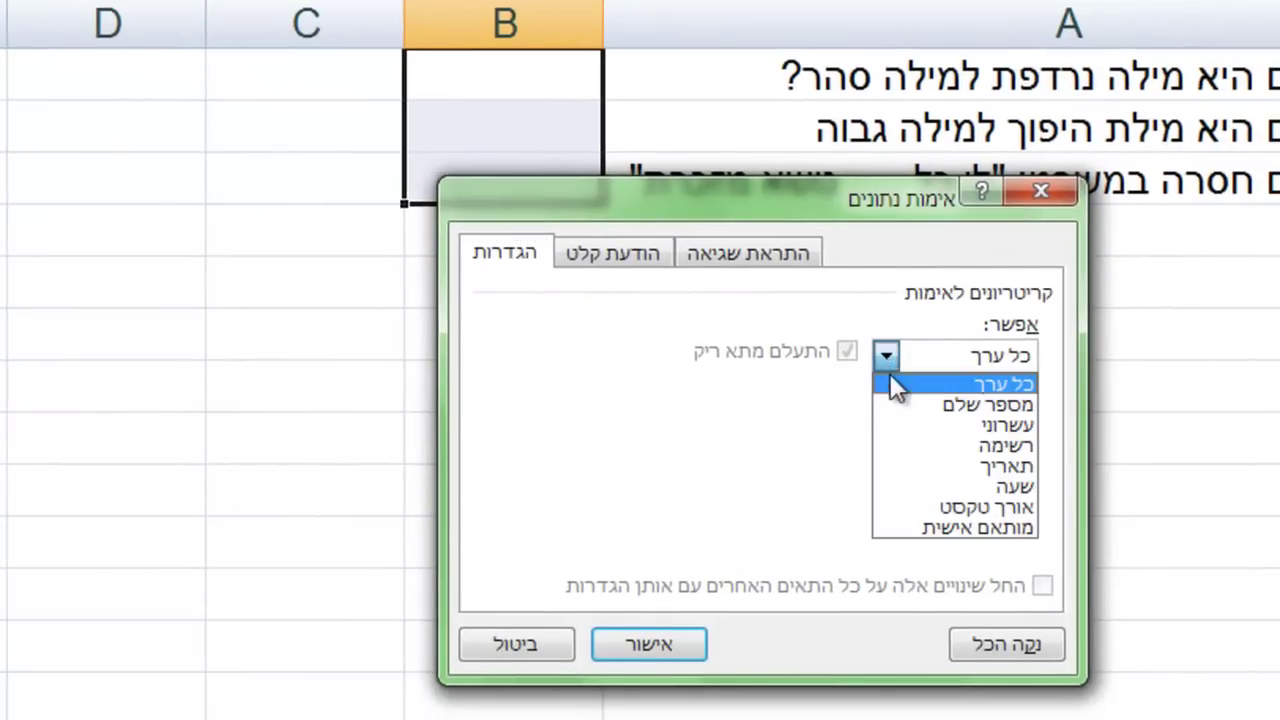
pyautogui.click(922, 438)
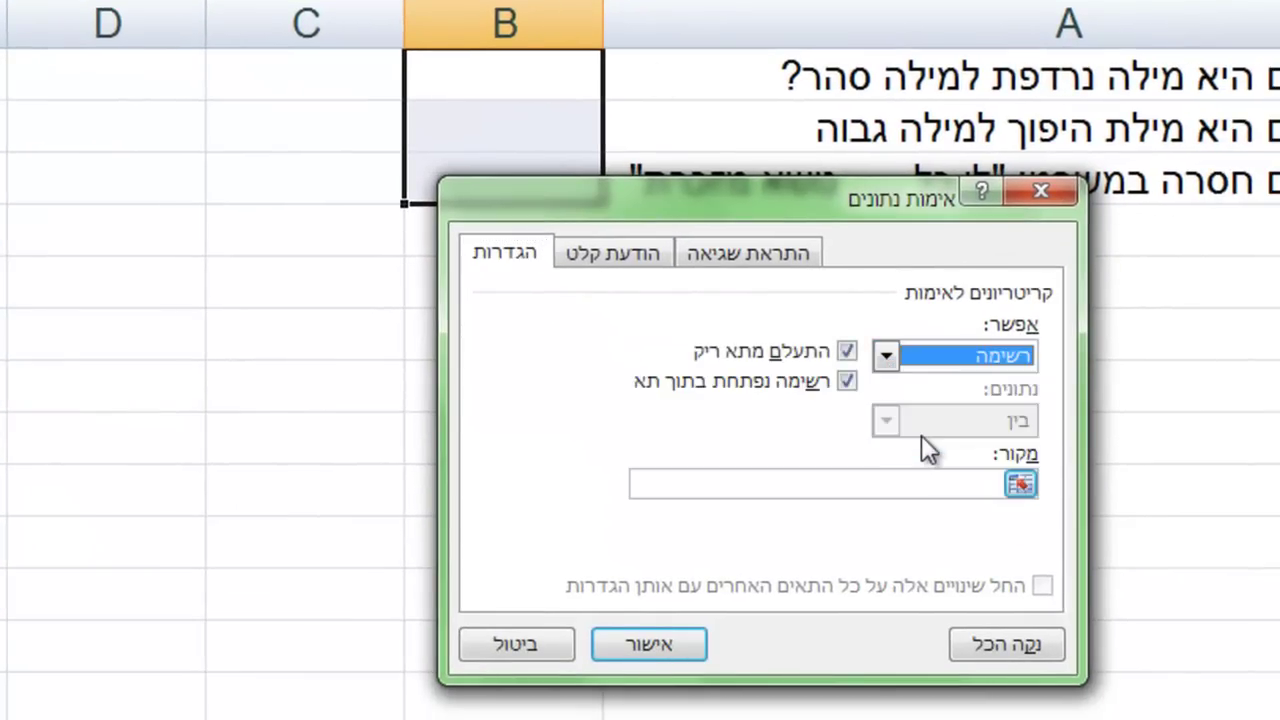
pyautogui.click(885, 483)
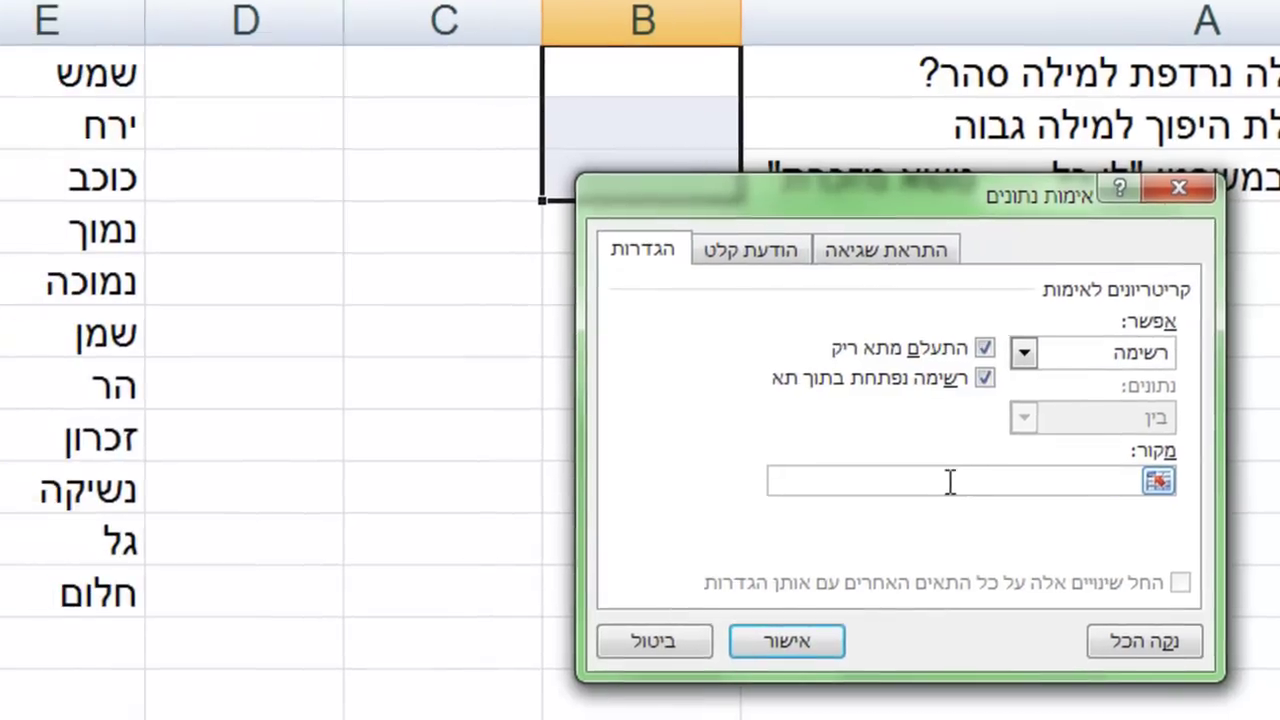
pyautogui.moveTo(238, 75); pyautogui.dragTo(251, 586)
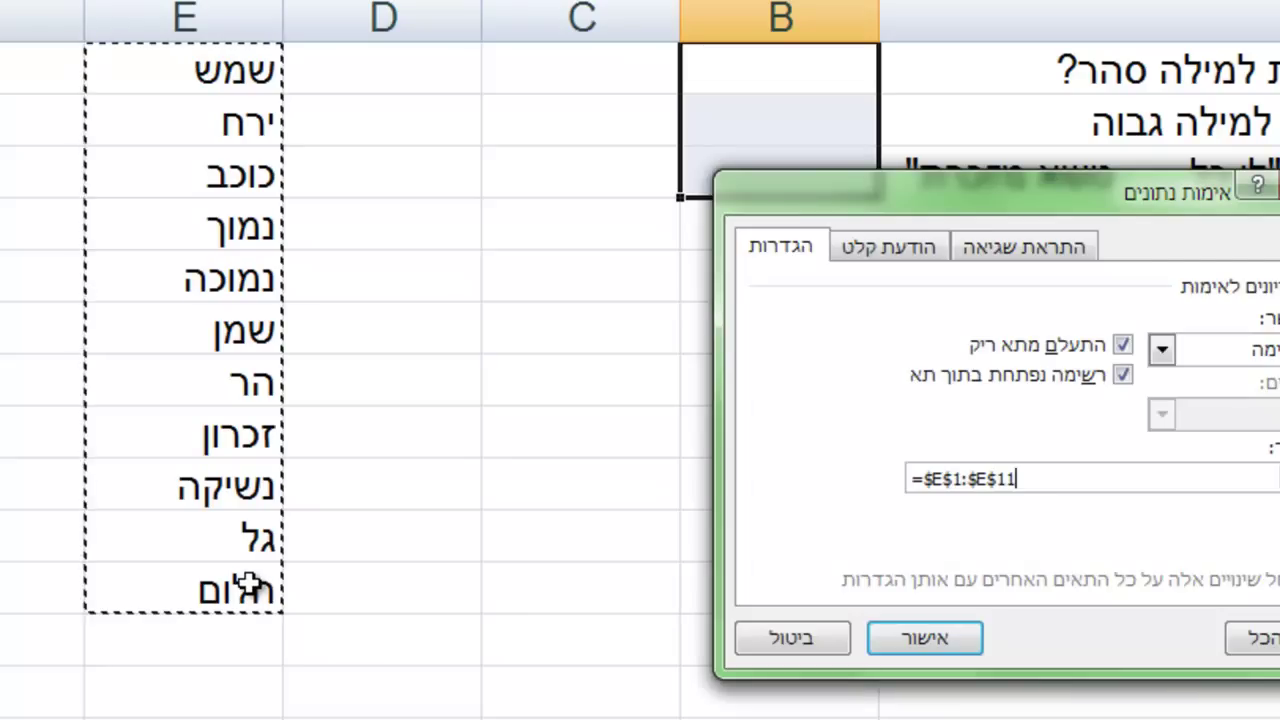
pyautogui.click(915, 643)
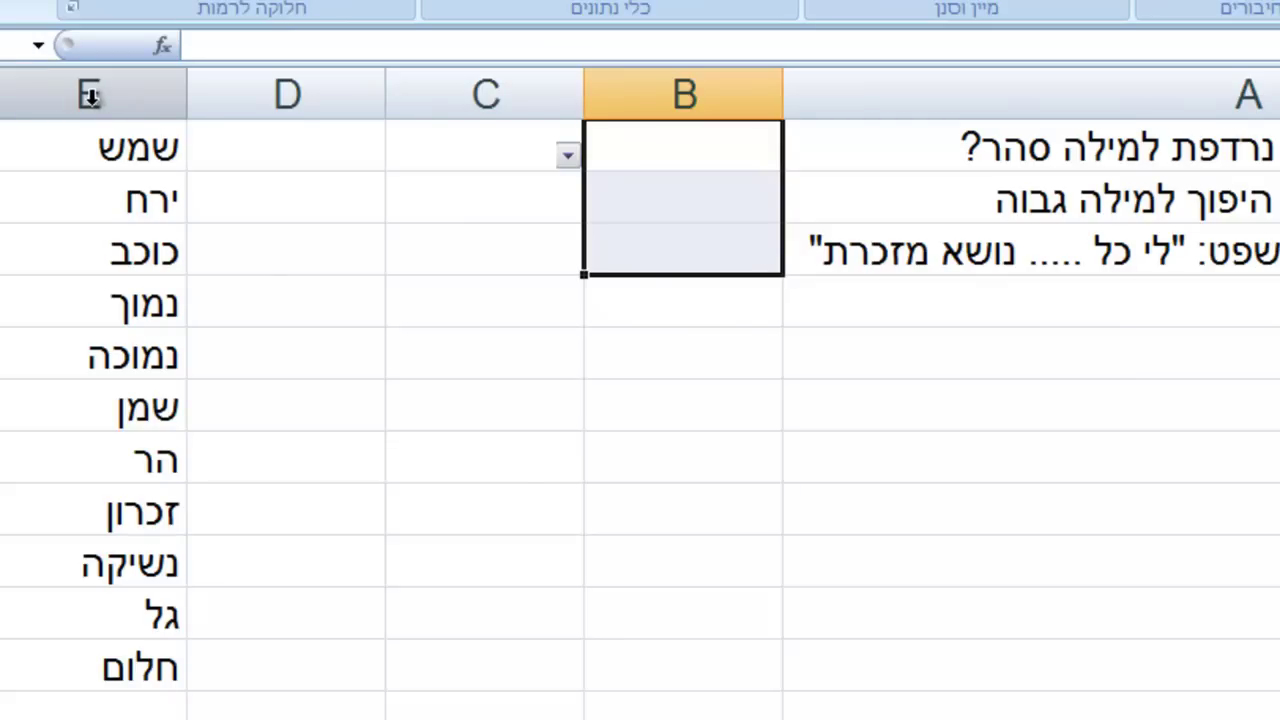
# Hide column E containing the word list.
pyautogui.click(90, 95)
pyautogui.rightClick(90, 95)
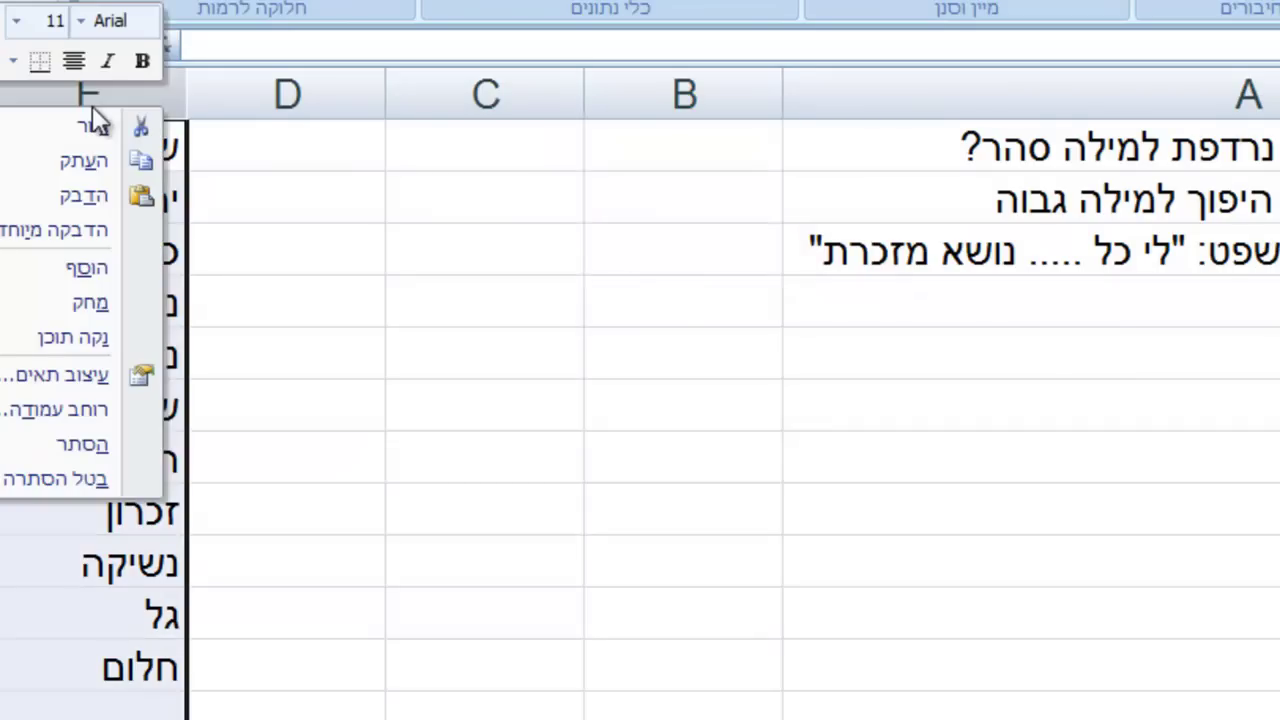
pyautogui.click(80, 447)
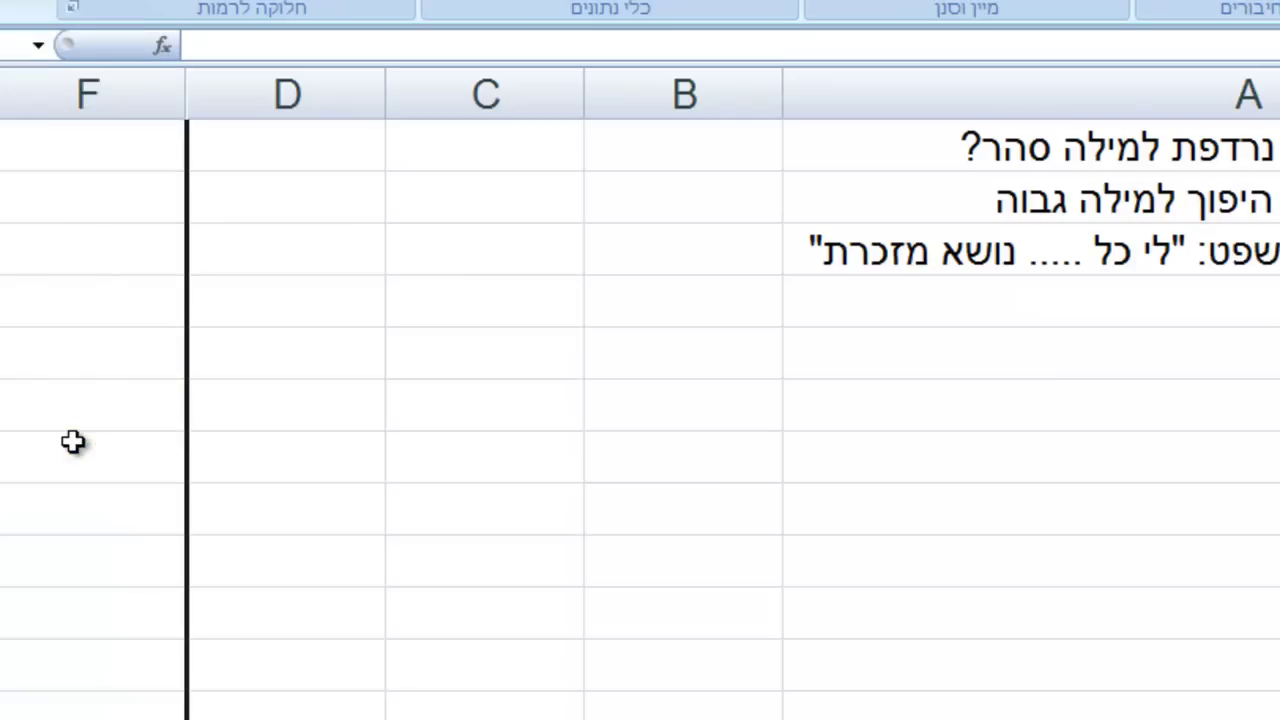
pyautogui.click(499, 398)
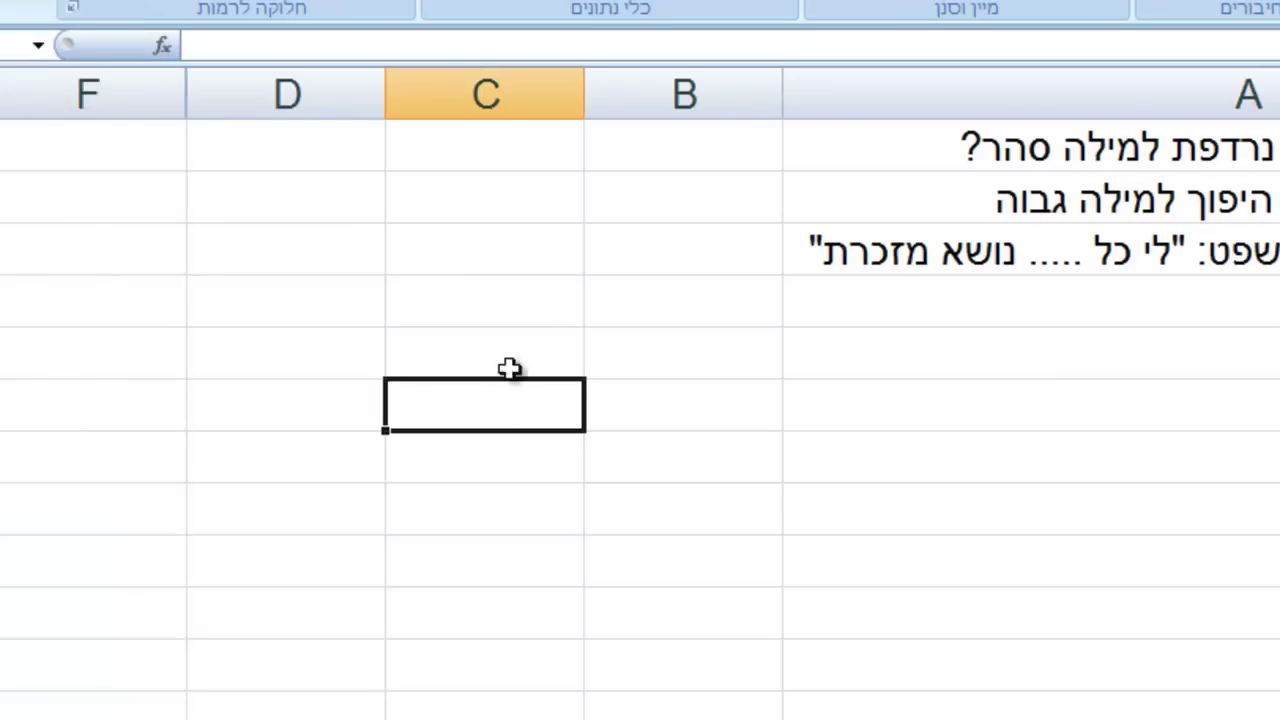
# Examine the drop-down lists in cells B1, B2 and B3 without choosing an answer.
pyautogui.click(684, 164)
pyautogui.click(567, 156)
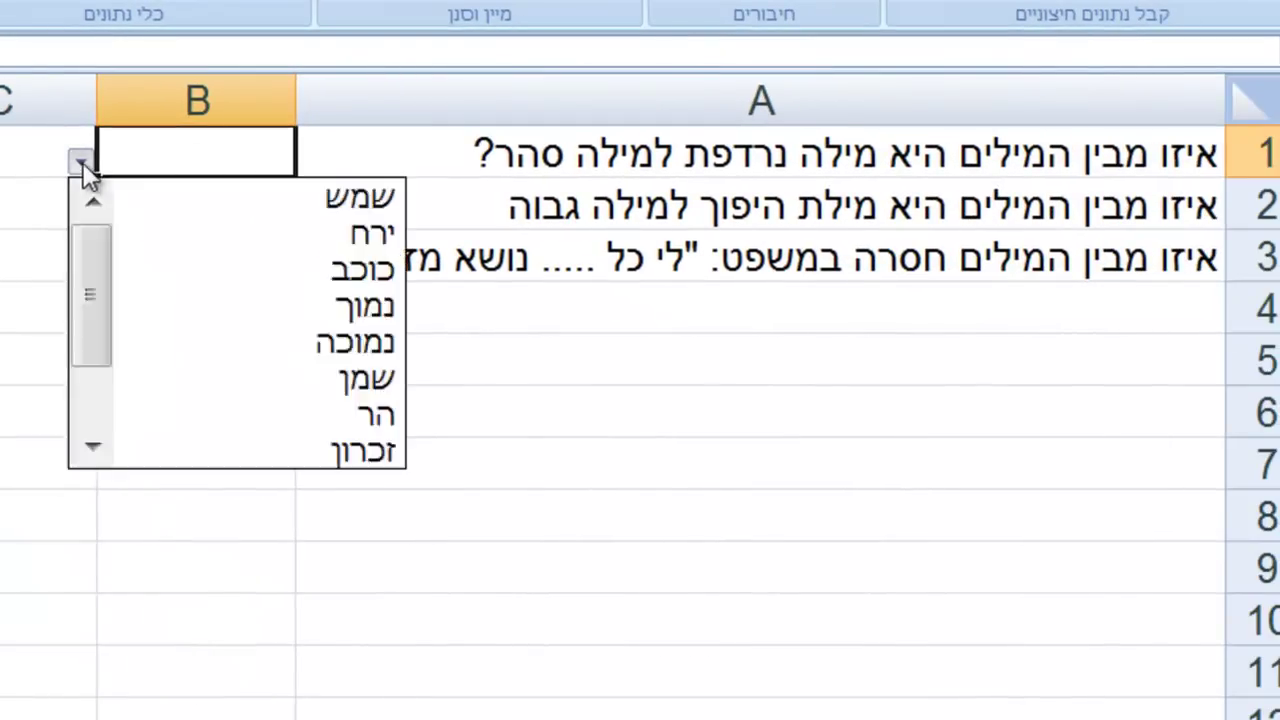
pyautogui.moveTo(87, 245)
pyautogui.mouseDown()
pyautogui.moveTo(92, 340)
pyautogui.moveTo(90, 241)
pyautogui.moveTo(92, 321)
pyautogui.moveTo(105, 238)
pyautogui.mouseUp()
pyautogui.click(146, 157)
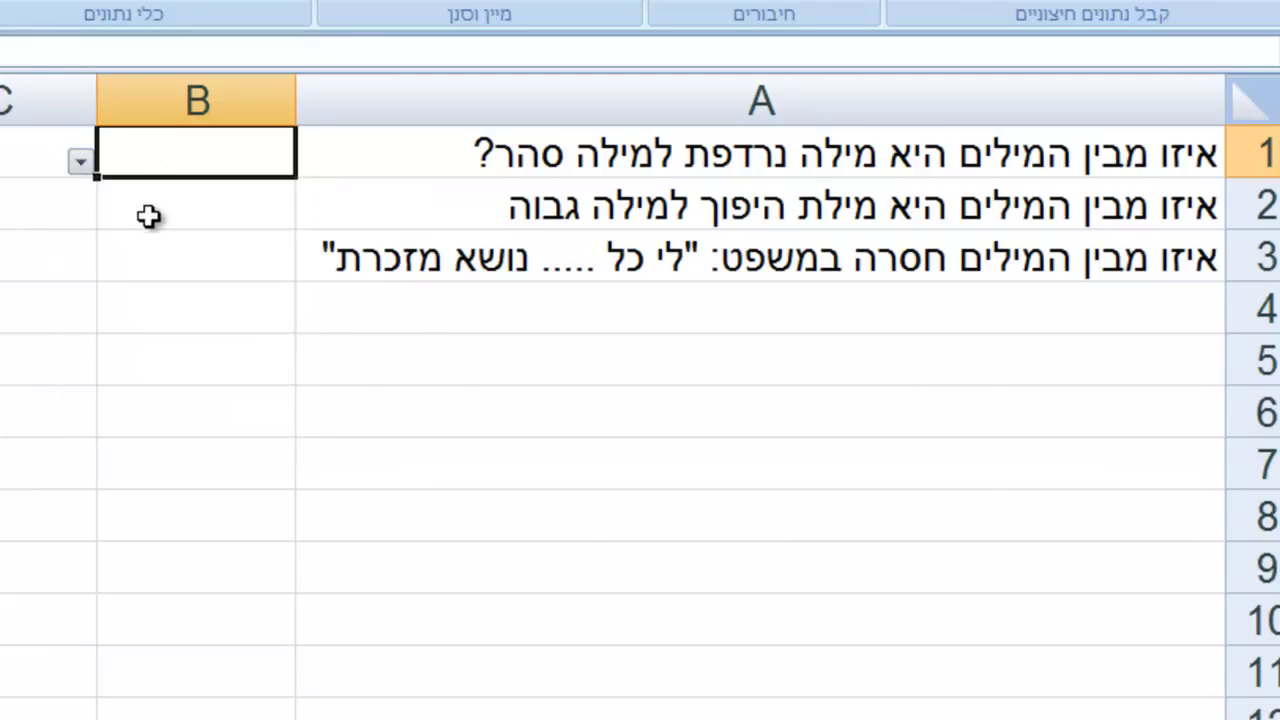
pyautogui.click(148, 216)
pyautogui.click(81, 214)
pyautogui.moveTo(87, 255); pyautogui.dragTo(110, 372)
pyautogui.press('Escape')
pyautogui.click(134, 263)
pyautogui.click(81, 265)
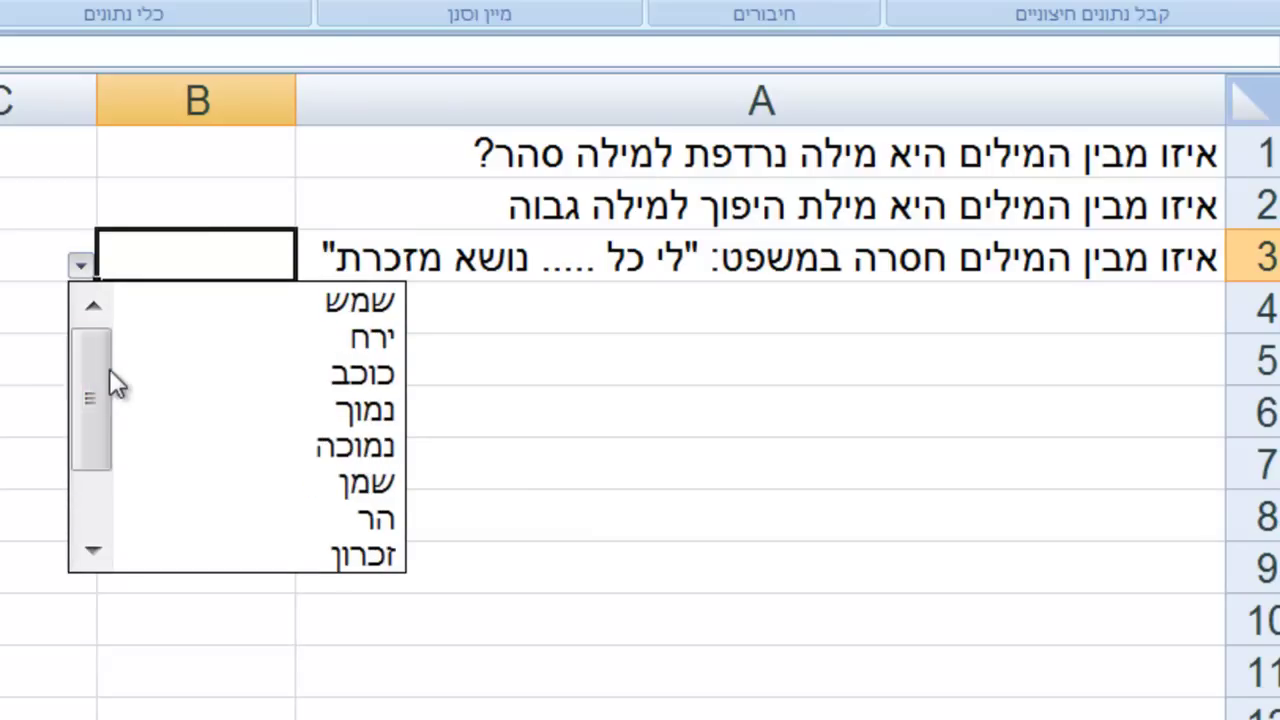
pyautogui.press('Escape')
pyautogui.click(192, 156)
pyautogui.click(210, 208)
pyautogui.click(217, 255)
# Add an Equal To conditional formatting rule to B1 for the word ירח, with yellow fill and dark yellow text.
pyautogui.click(211, 164)
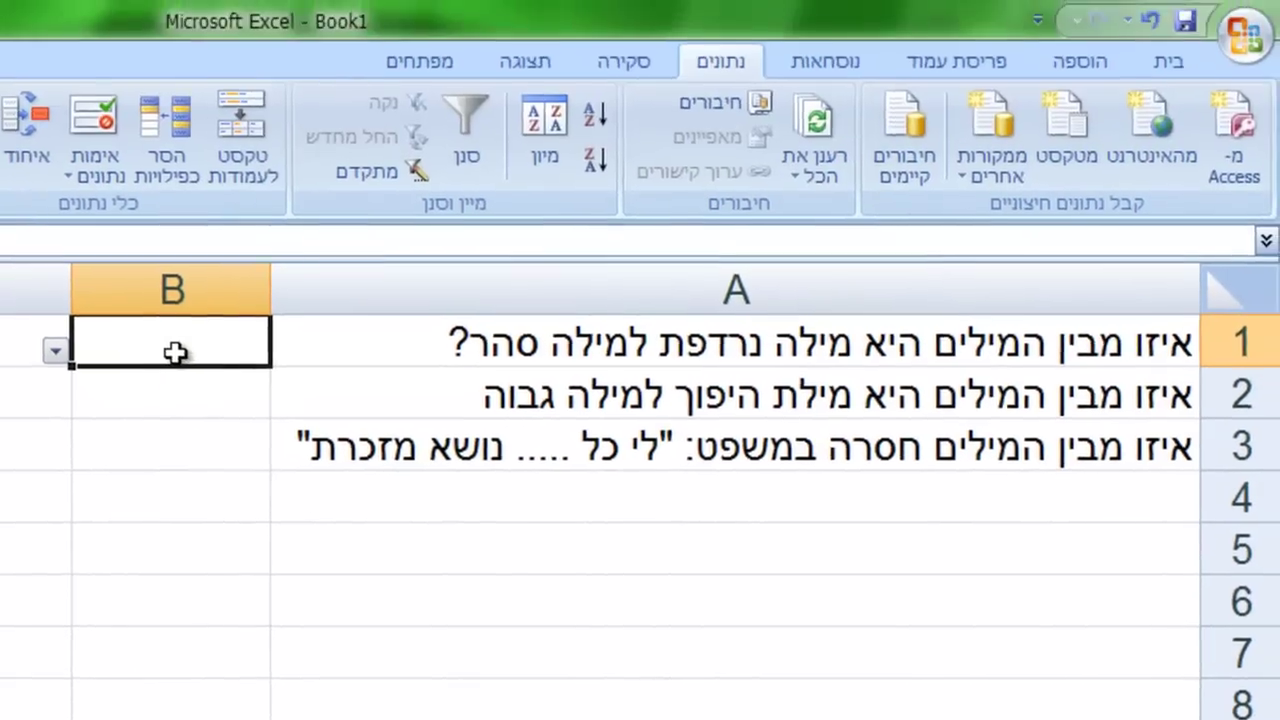
pyautogui.click(1167, 66)
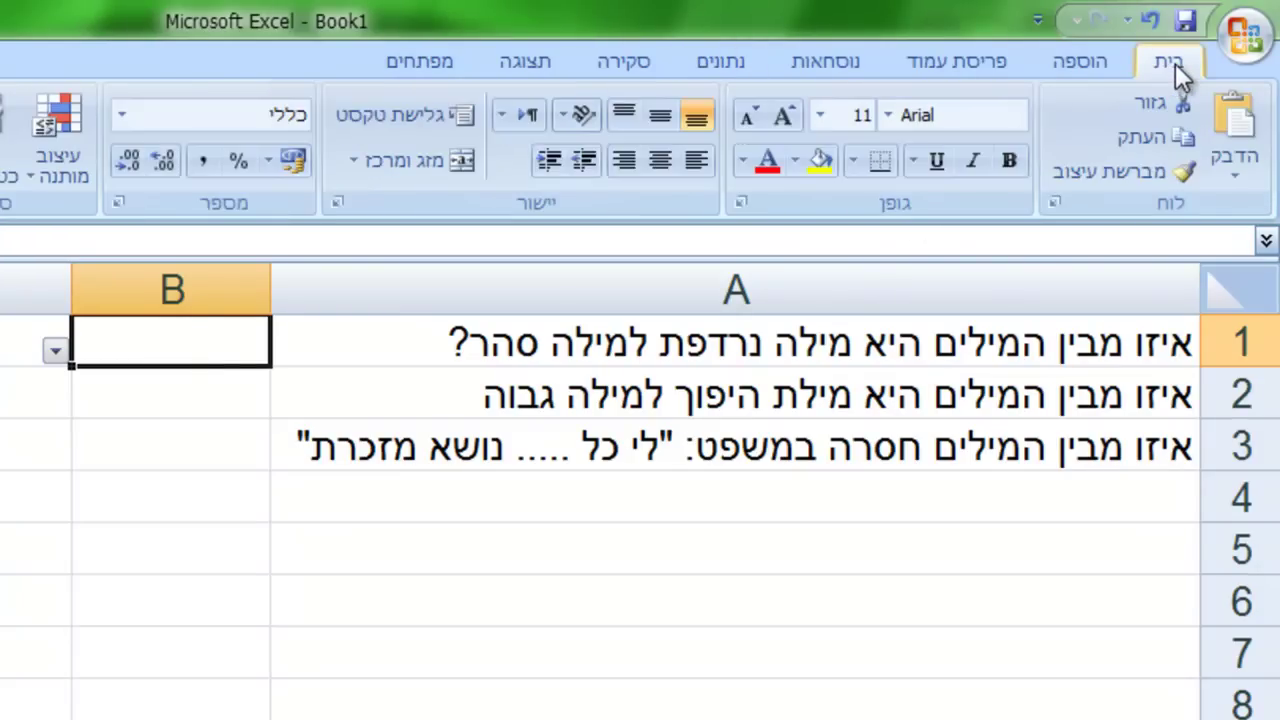
pyautogui.click(63, 138)
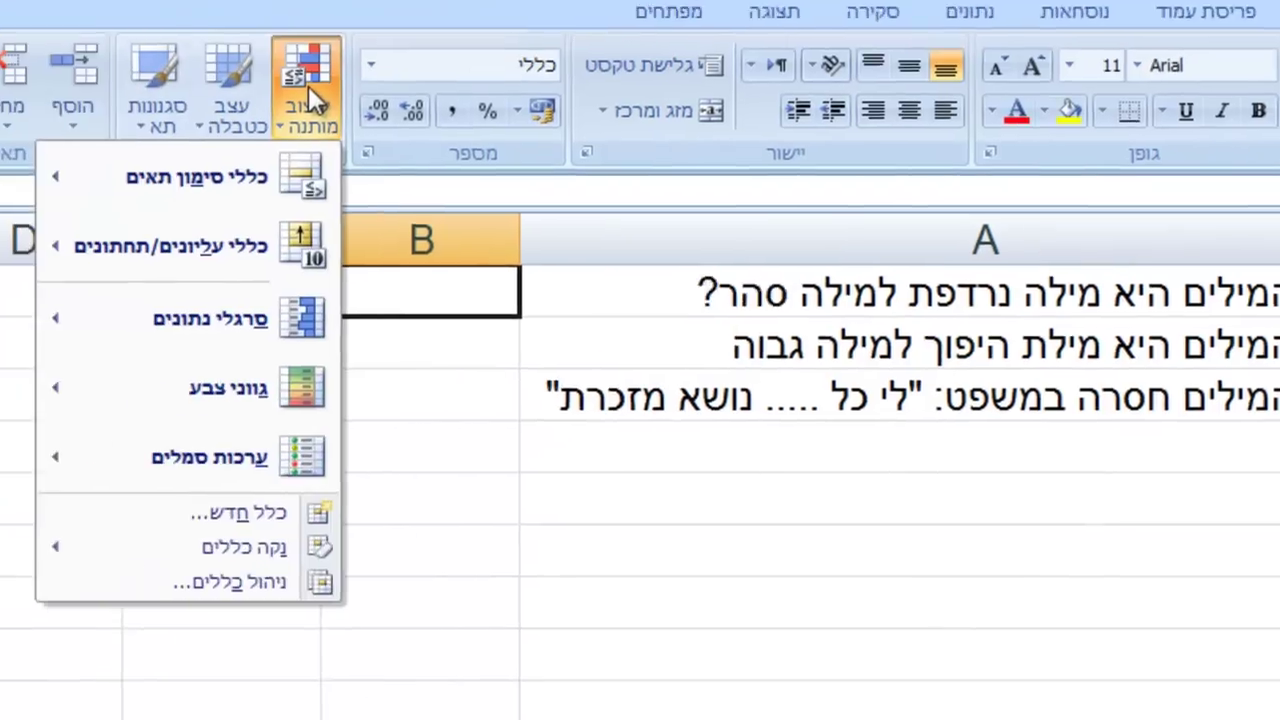
pyautogui.moveTo(20, 217)
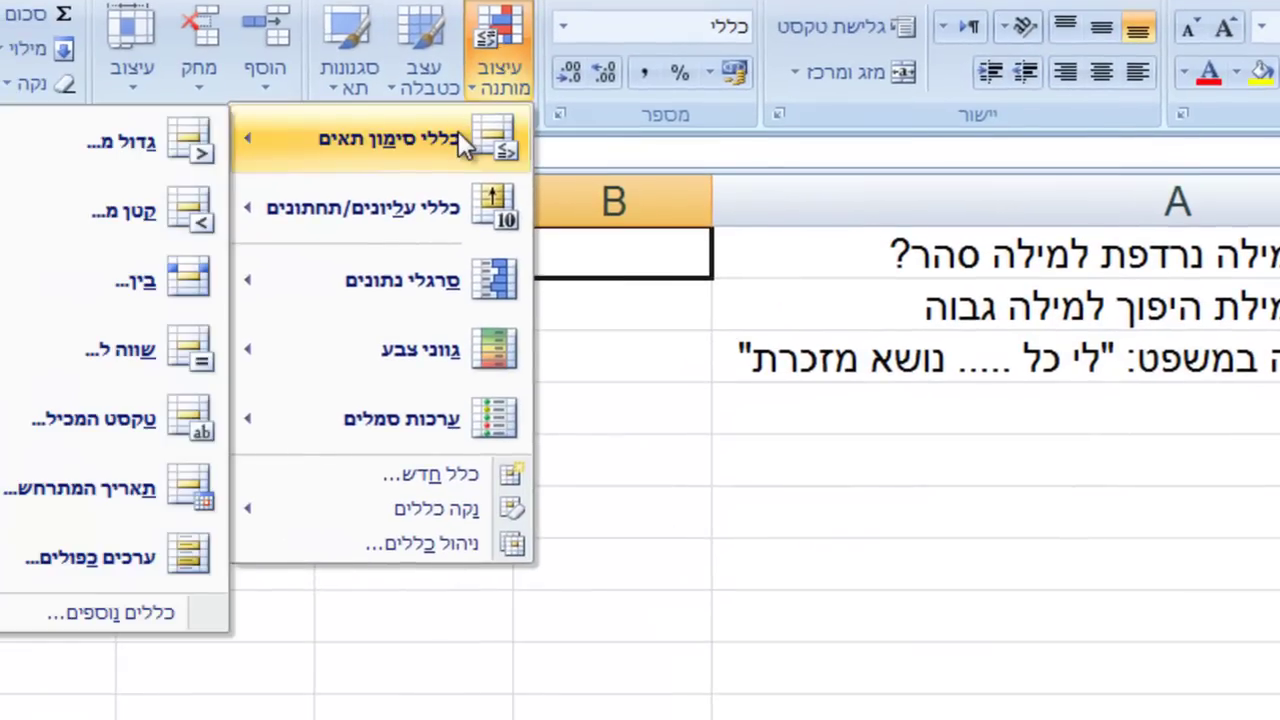
pyautogui.click(150, 349)
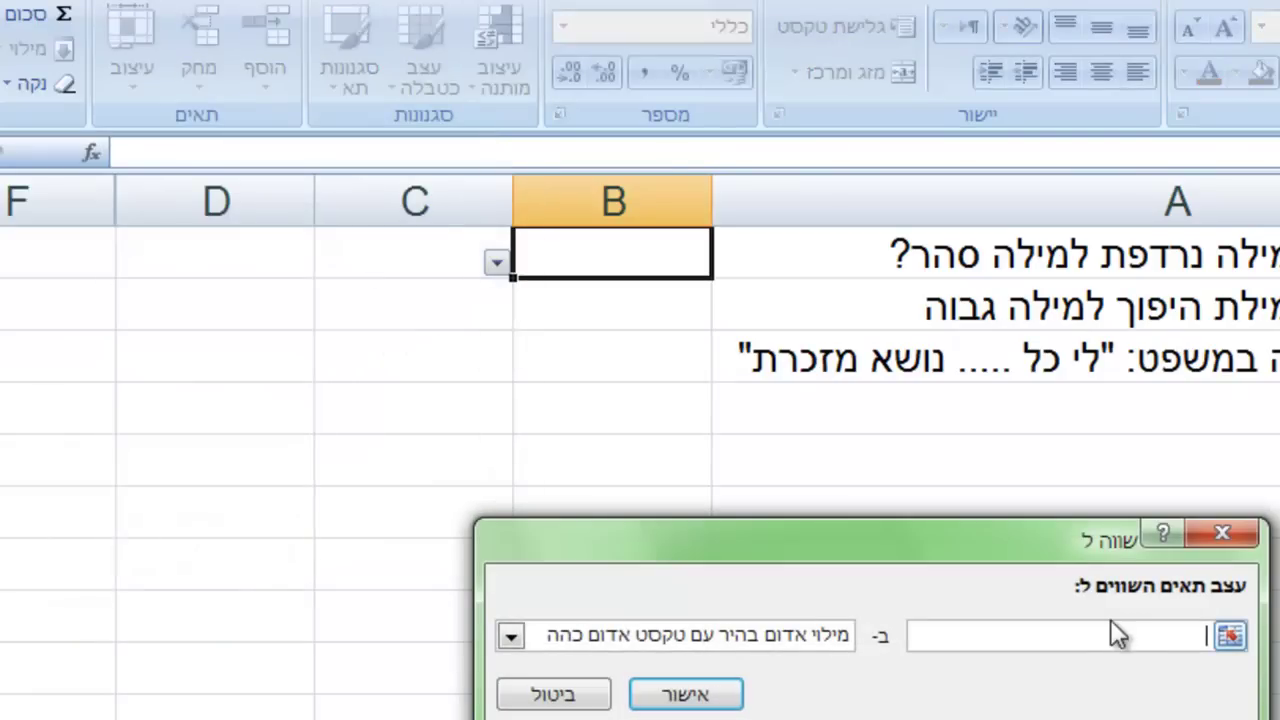
pyautogui.write('ירח')
pyautogui.click(818, 635)
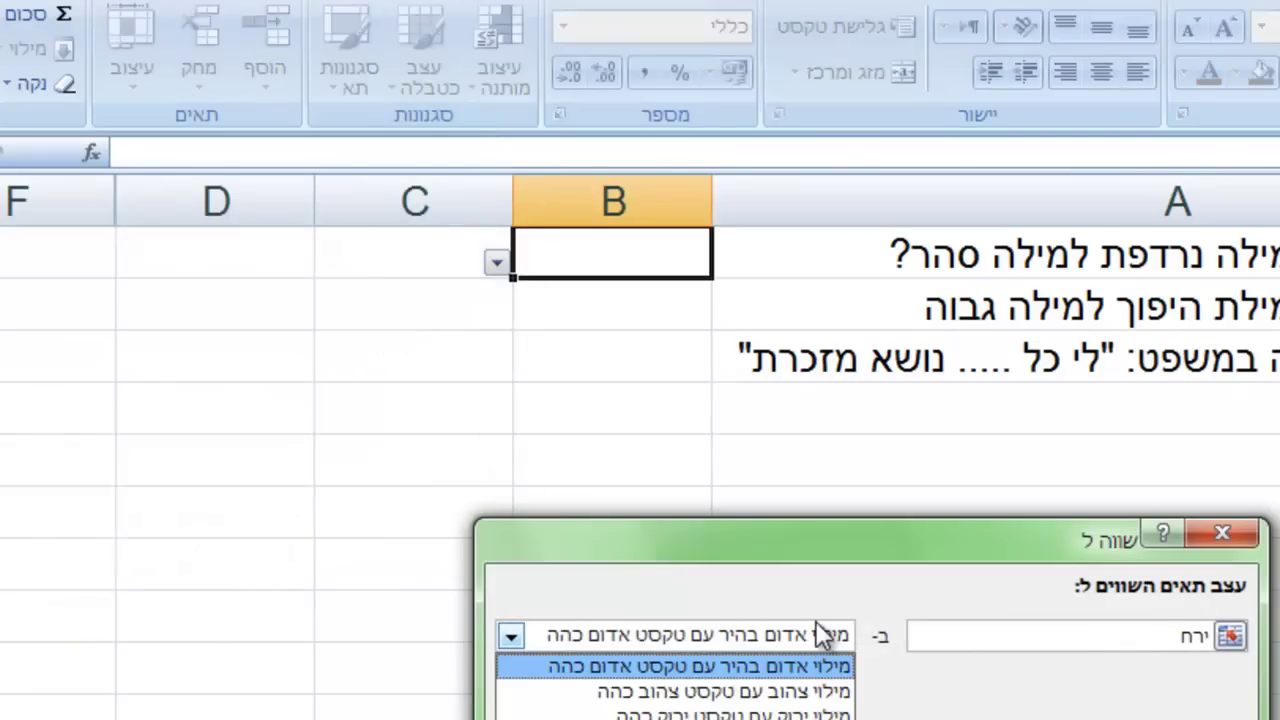
pyautogui.click(793, 705)
pyautogui.click(766, 695)
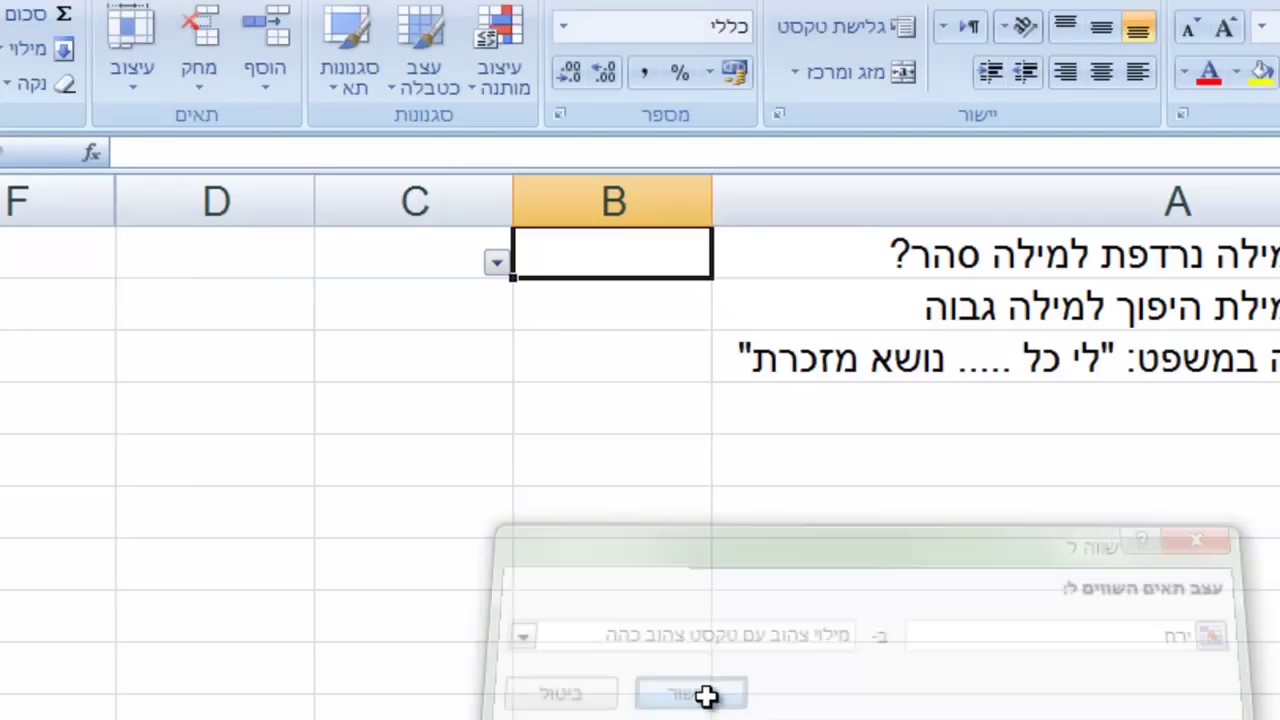
# Add an Equal To conditional formatting rule to B2 for the word נמוך, with yellow fill and dark yellow text.
pyautogui.click(665, 309)
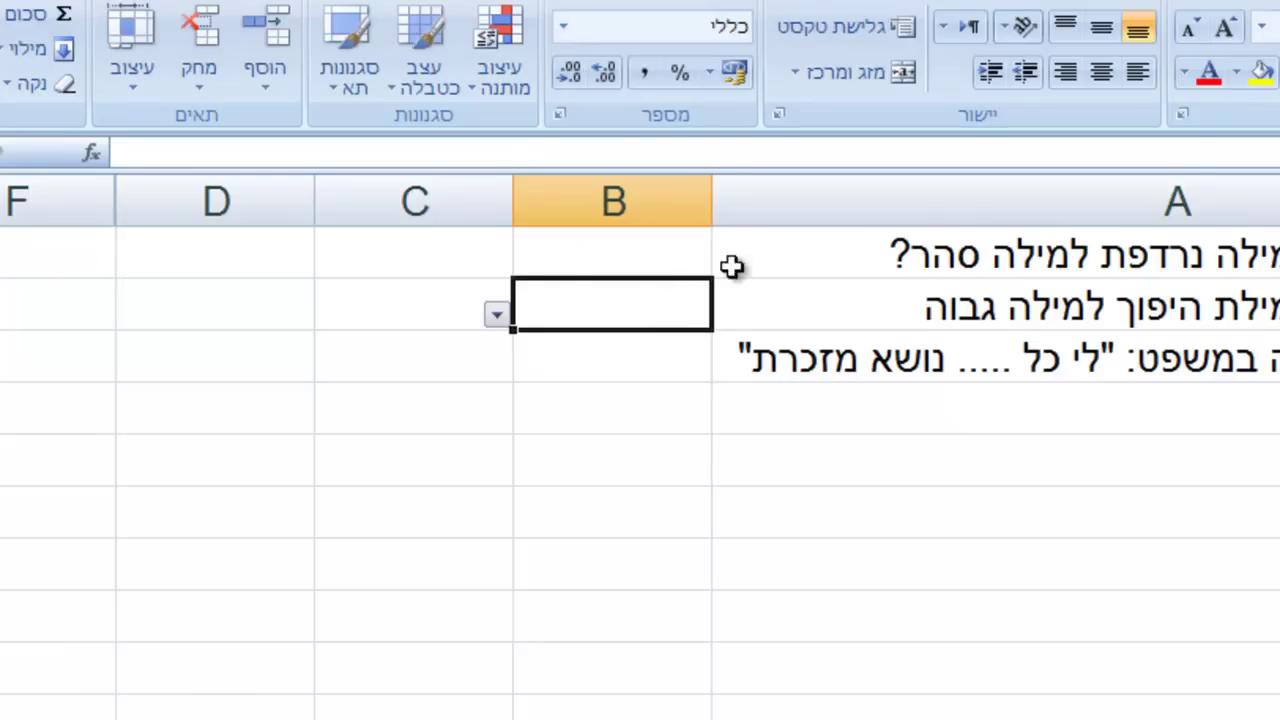
pyautogui.click(500, 82)
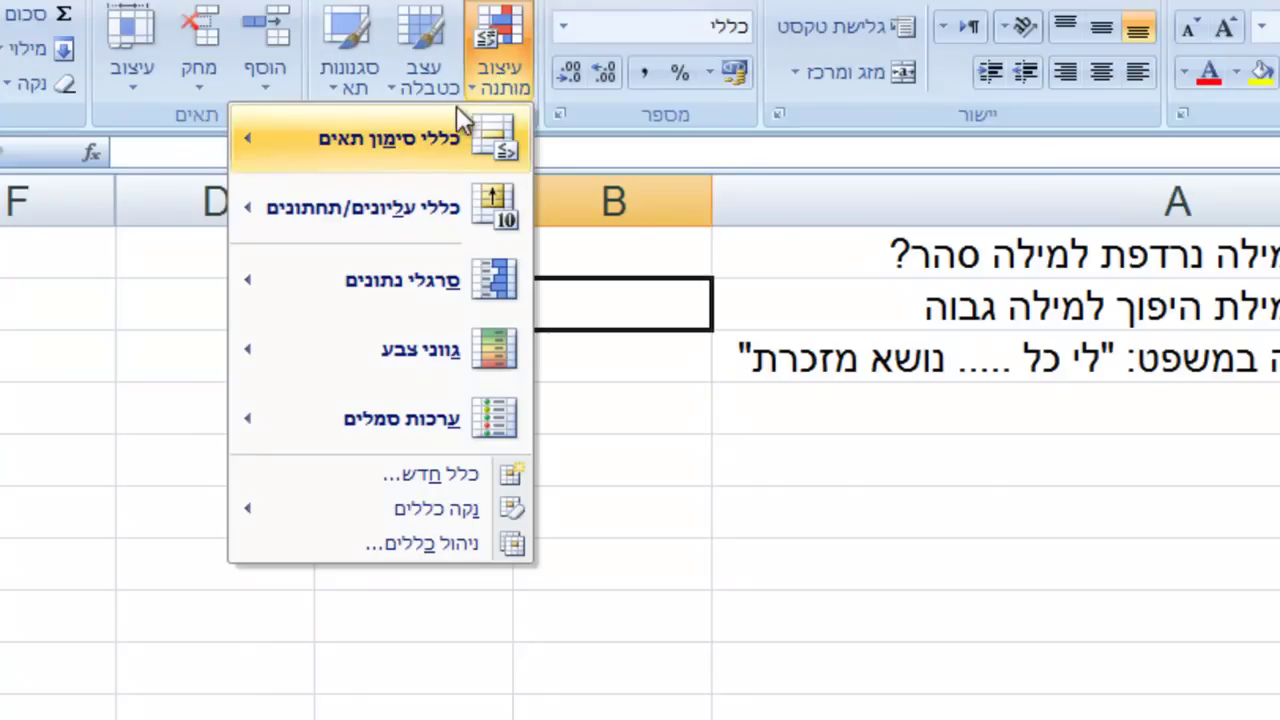
pyautogui.moveTo(448, 142)
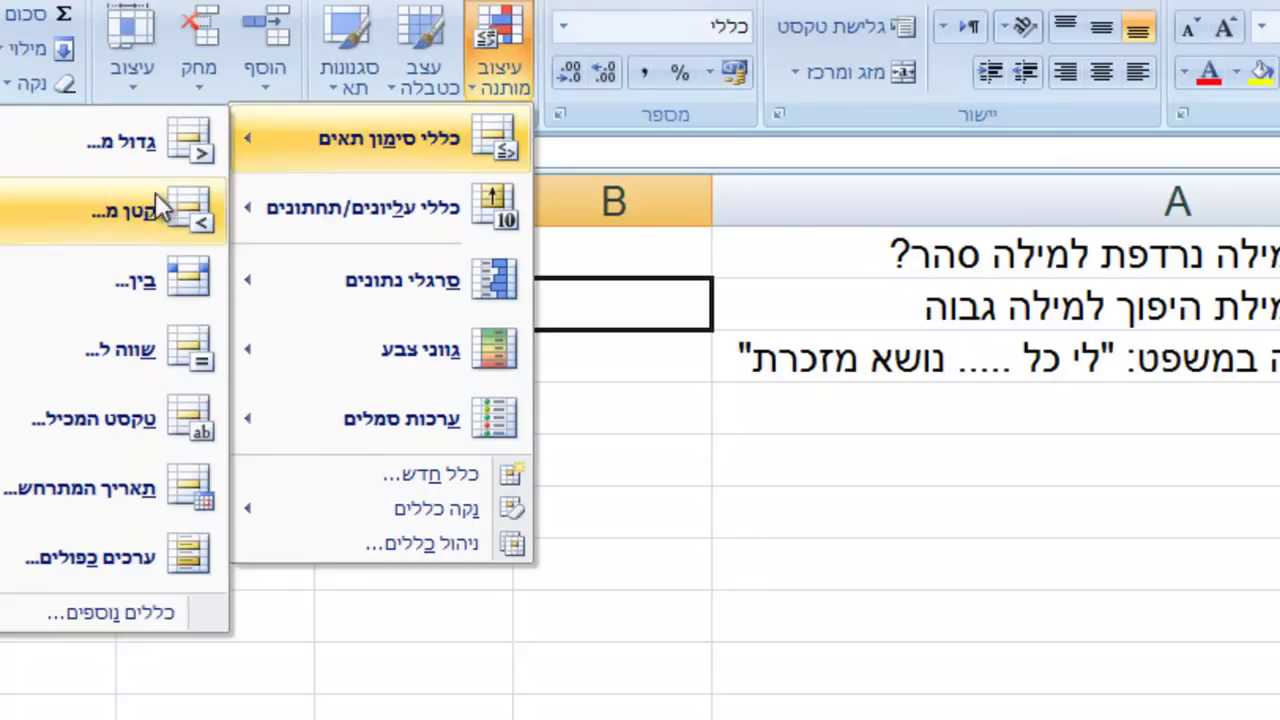
pyautogui.click(163, 350)
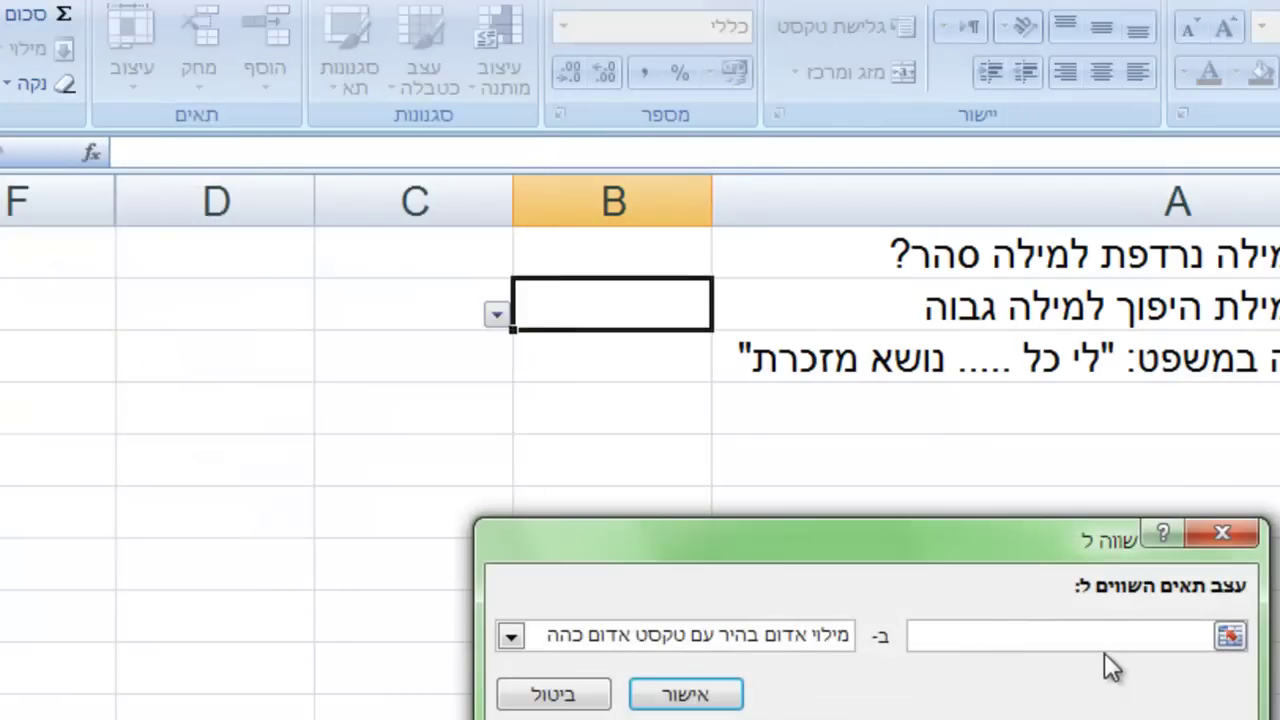
pyautogui.write('נמוך')
pyautogui.click(722, 640)
pyautogui.click(731, 692)
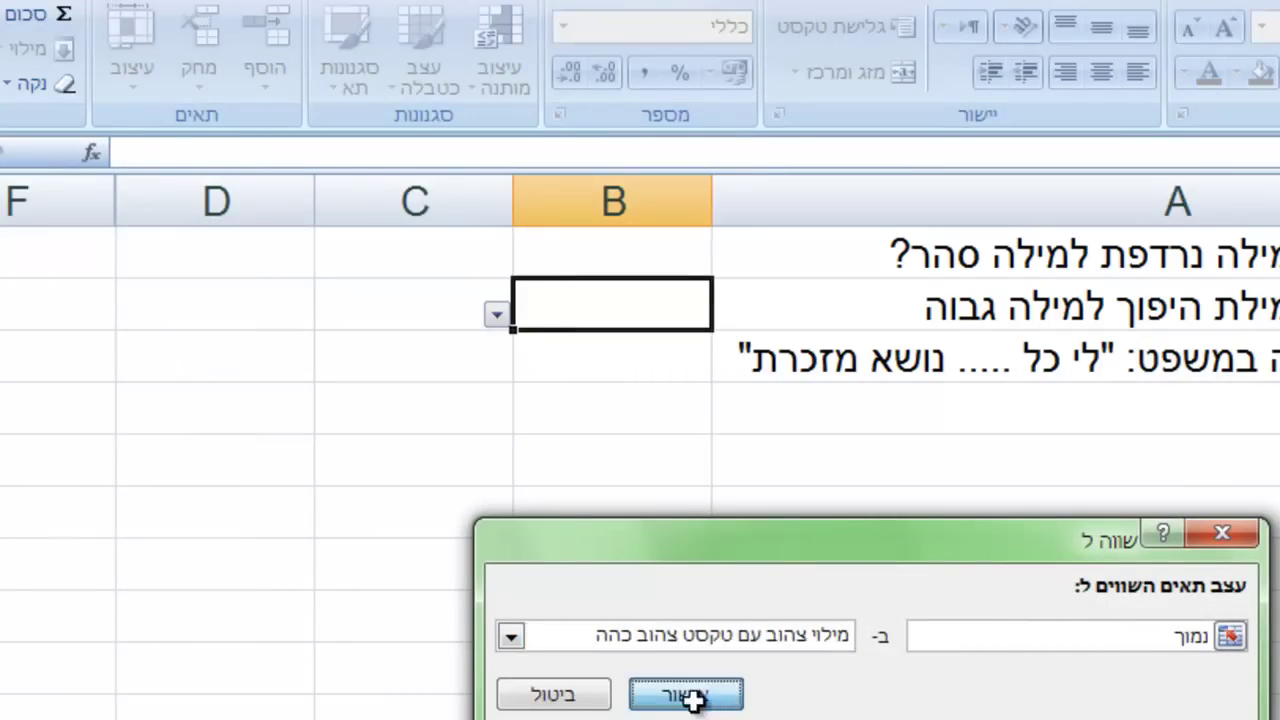
pyautogui.click(563, 694)
# Add an Equal To conditional formatting rule to B3 for the word גל, with yellow fill and dark yellow text.
pyautogui.click(650, 372)
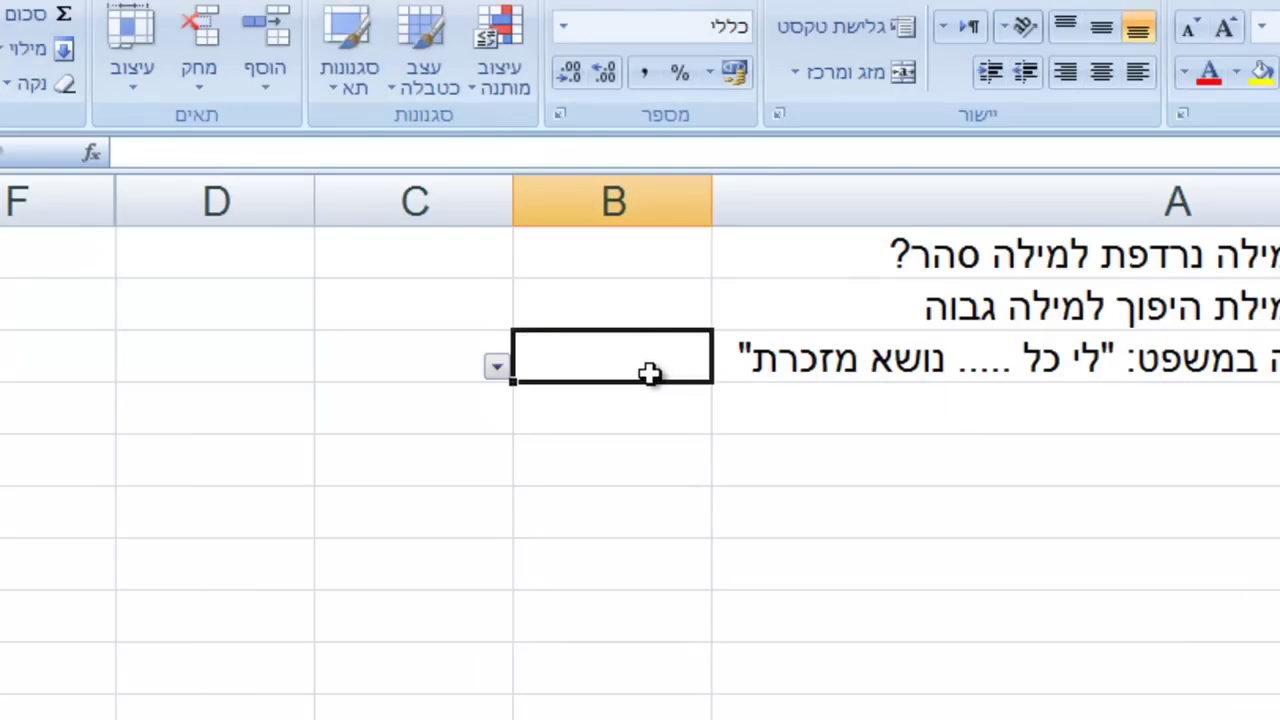
pyautogui.click(505, 61)
pyautogui.moveTo(482, 143)
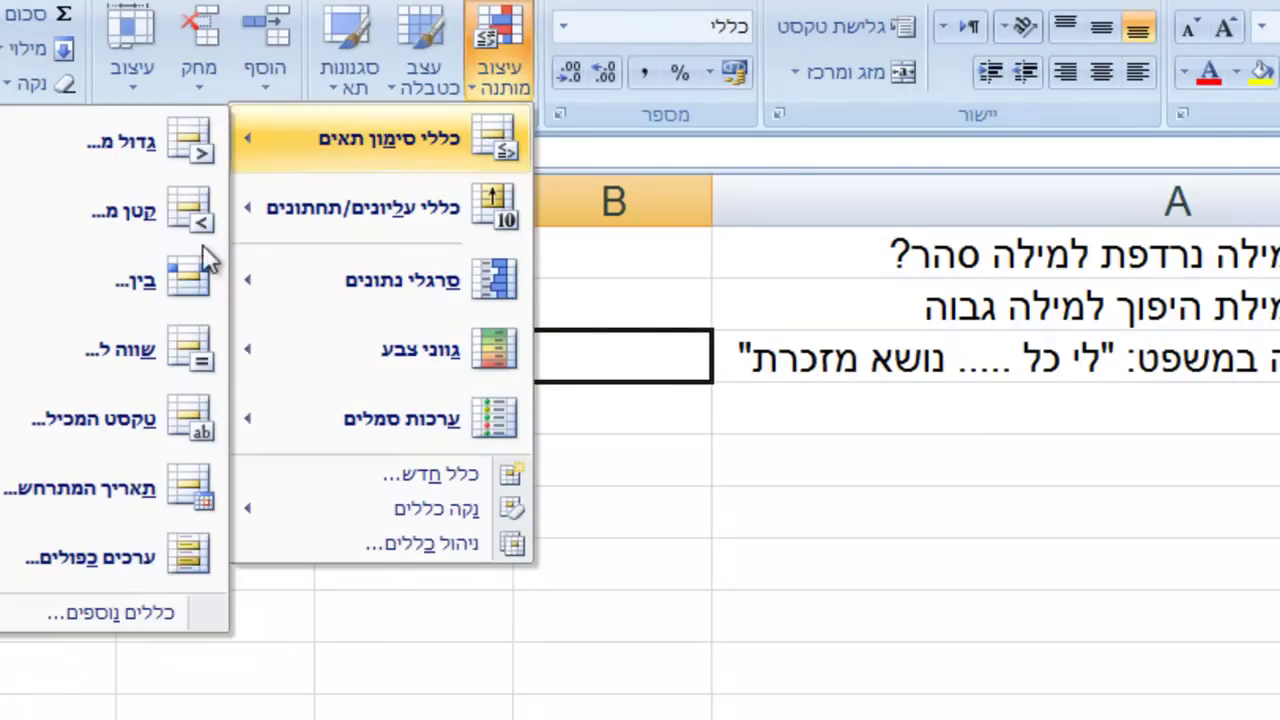
pyautogui.click(177, 340)
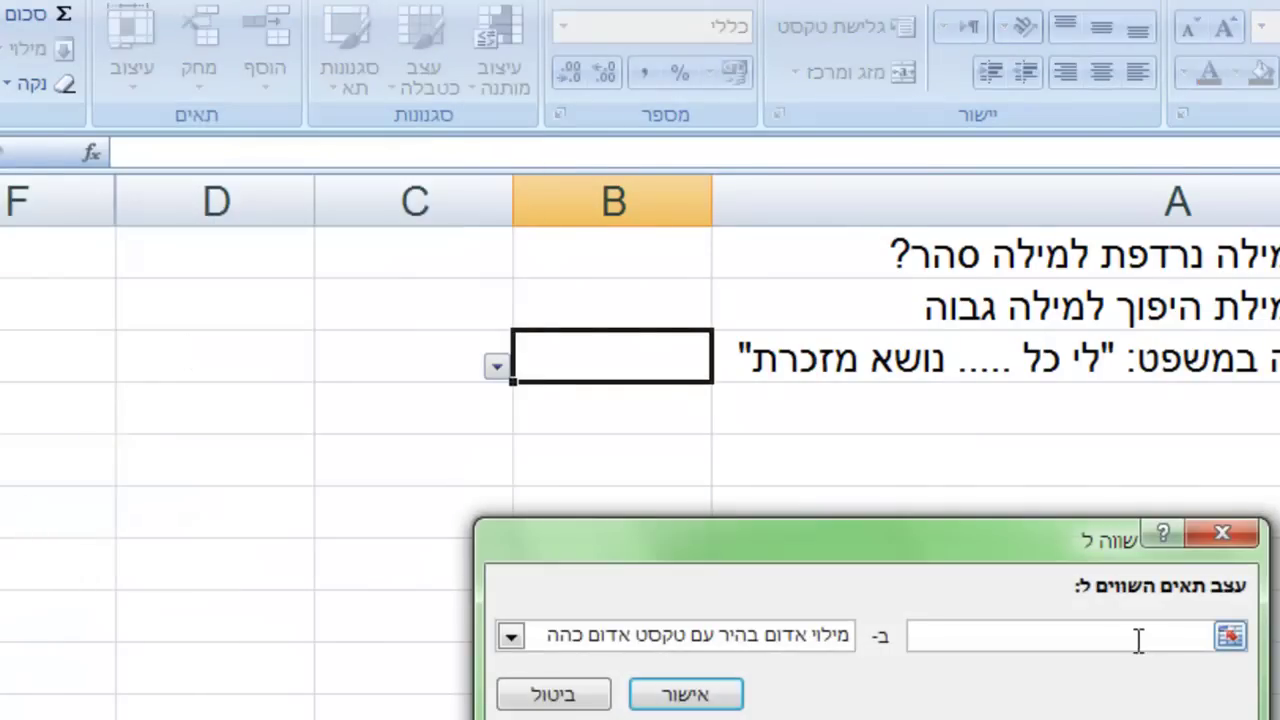
pyautogui.write('גל')
pyautogui.click(770, 636)
pyautogui.click(780, 692)
pyautogui.click(662, 692)
pyautogui.click(845, 620)
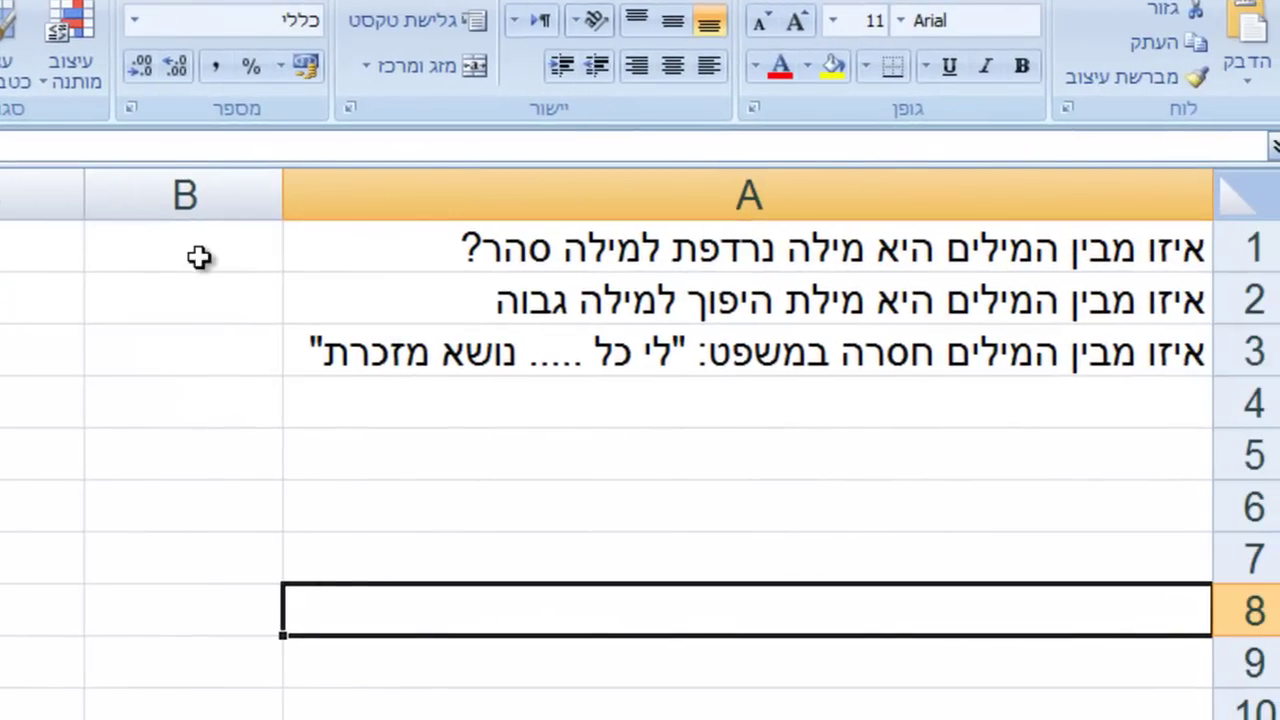
# Test the first question by choosing שמש from the drop-down list in B1 and replacing it with ירח.
pyautogui.click(199, 258)
pyautogui.click(68, 260)
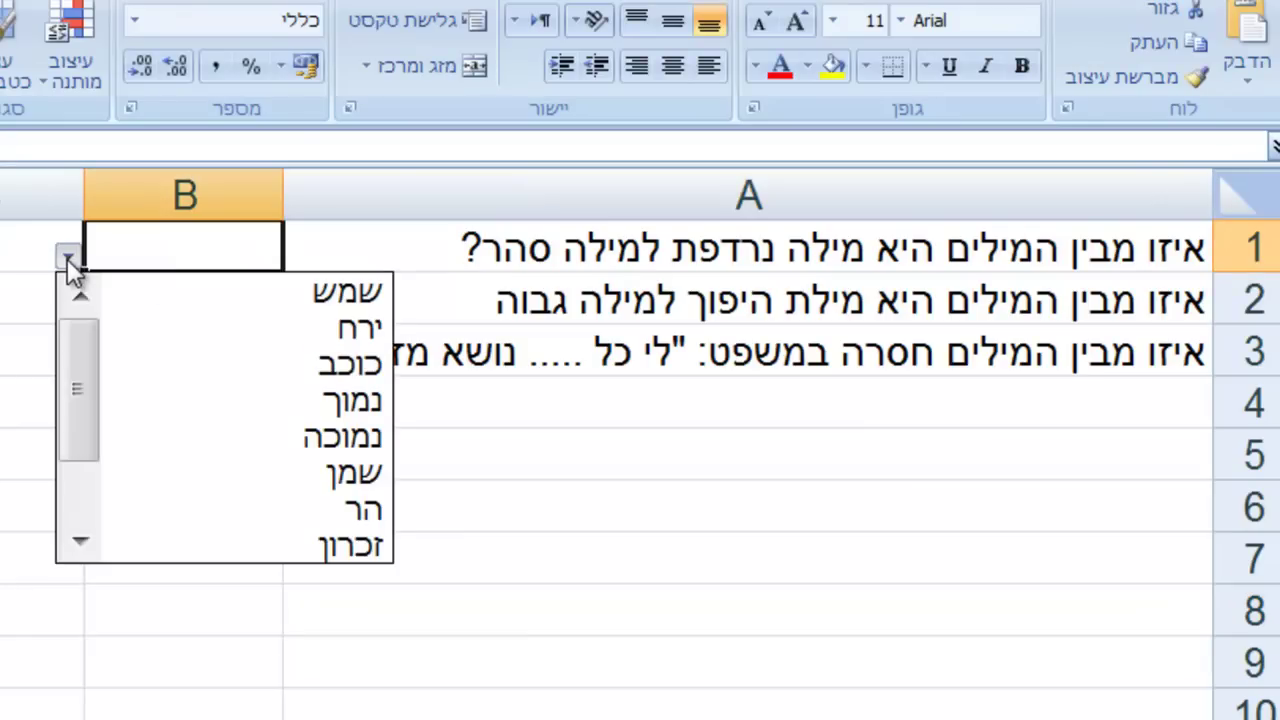
pyautogui.click(169, 285)
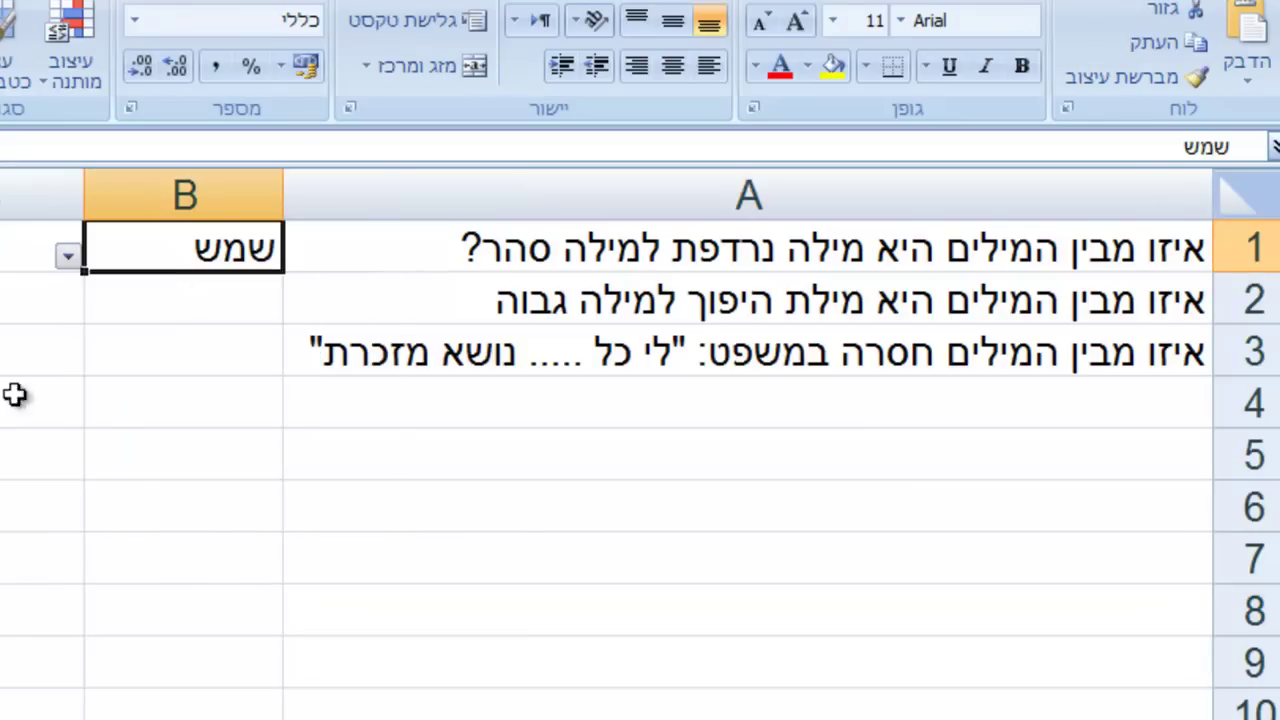
pyautogui.click(68, 260)
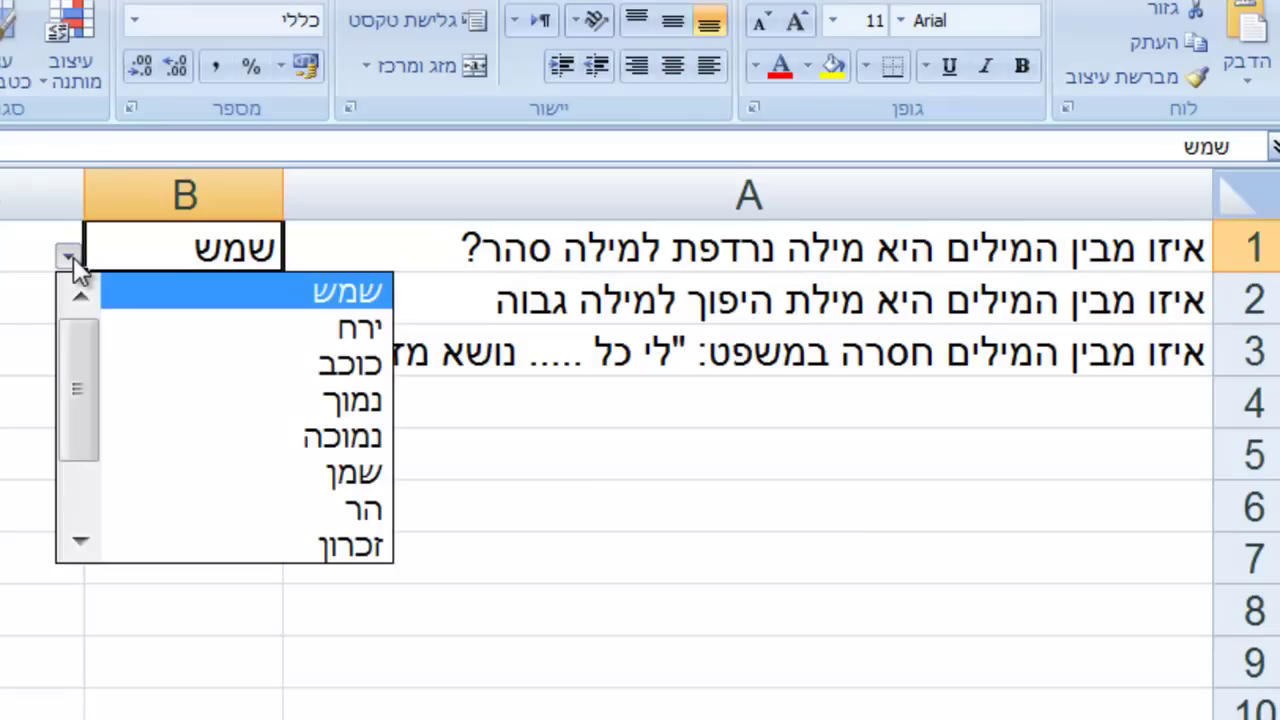
pyautogui.click(188, 326)
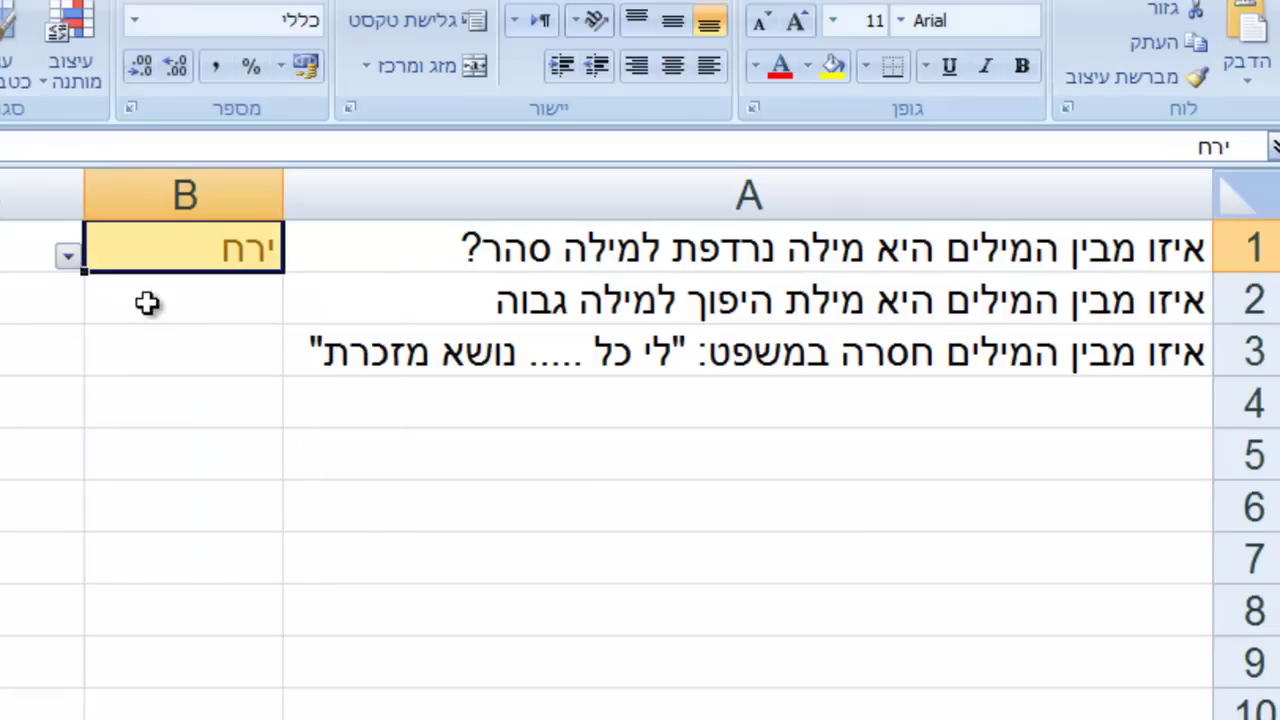
pyautogui.click(150, 303)
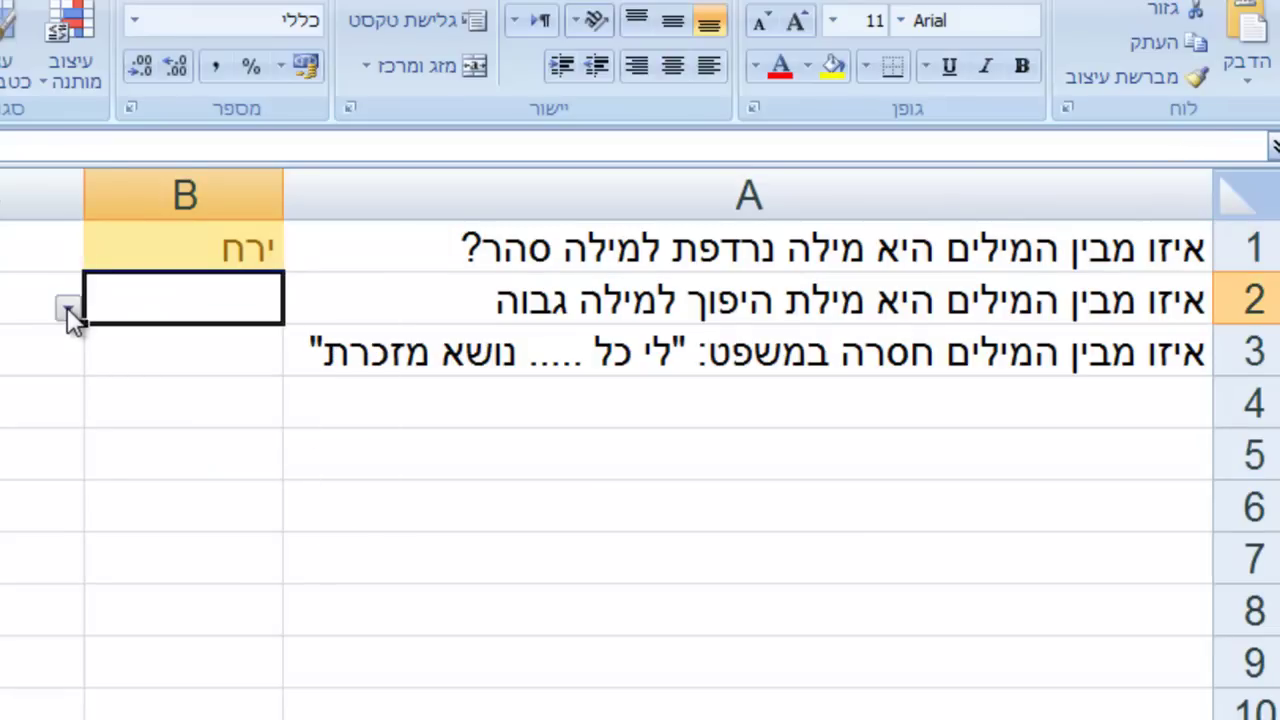
# Test the second question by choosing נמוכה from the drop-down list in B2 and replacing it with נמוך.
pyautogui.click(68, 311)
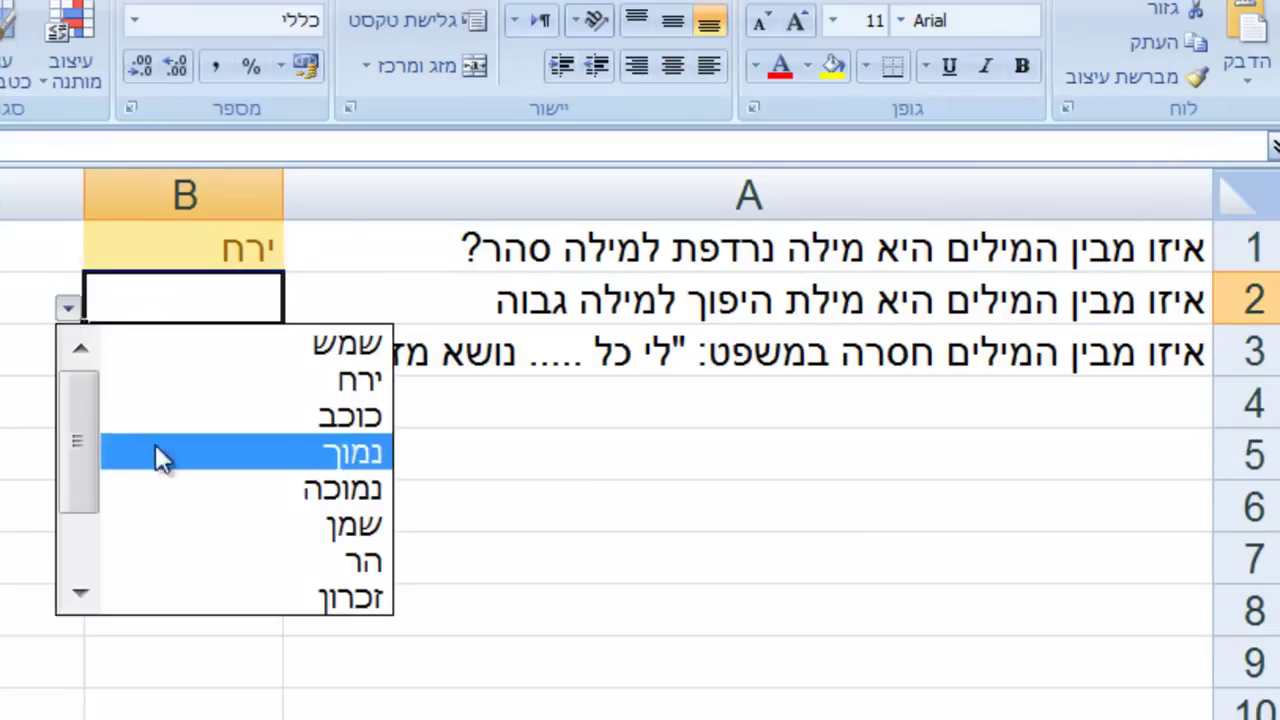
pyautogui.click(217, 490)
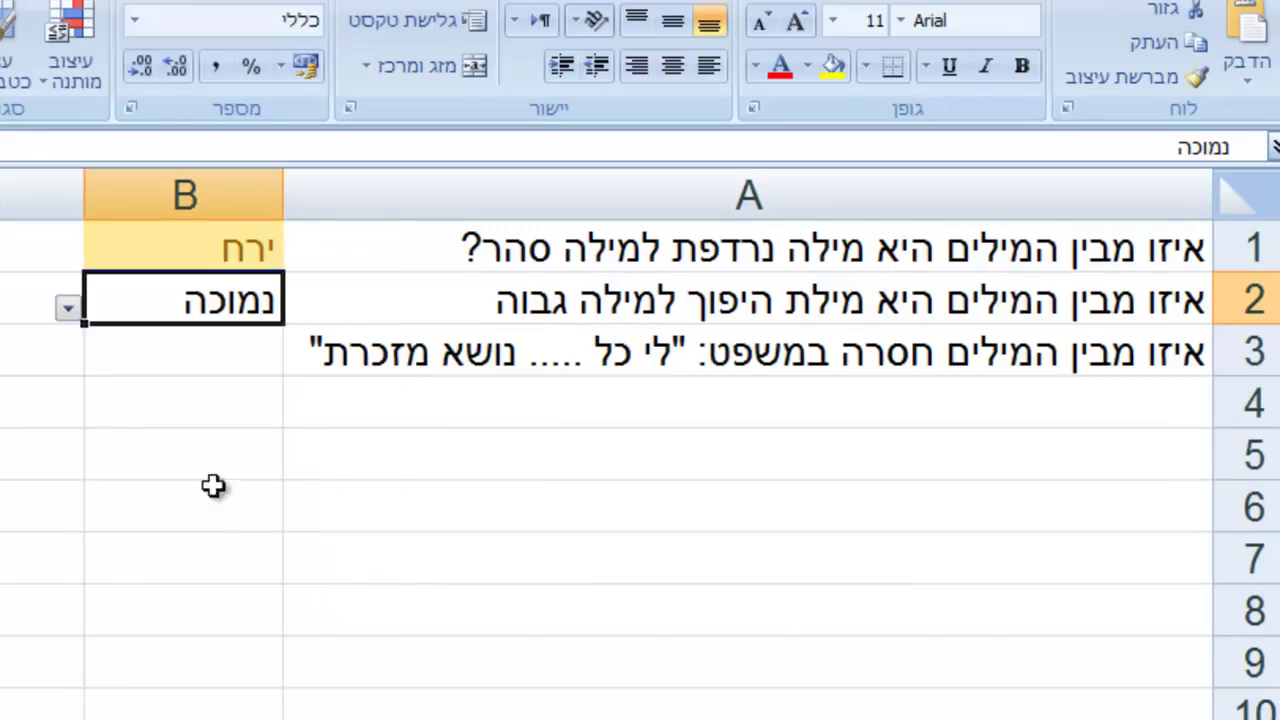
pyautogui.click(68, 308)
pyautogui.click(201, 356)
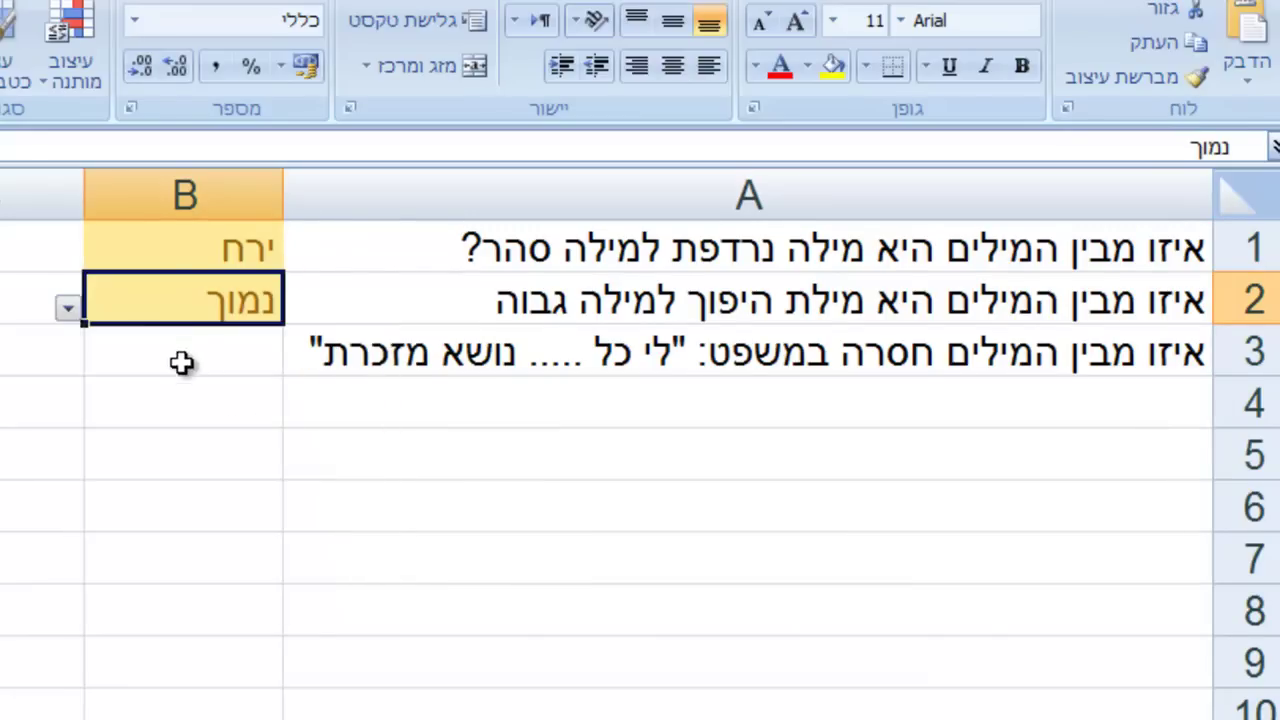
# Answer the third question by choosing גל from the drop-down list in B3, and leave the cell.
pyautogui.click(88, 366)
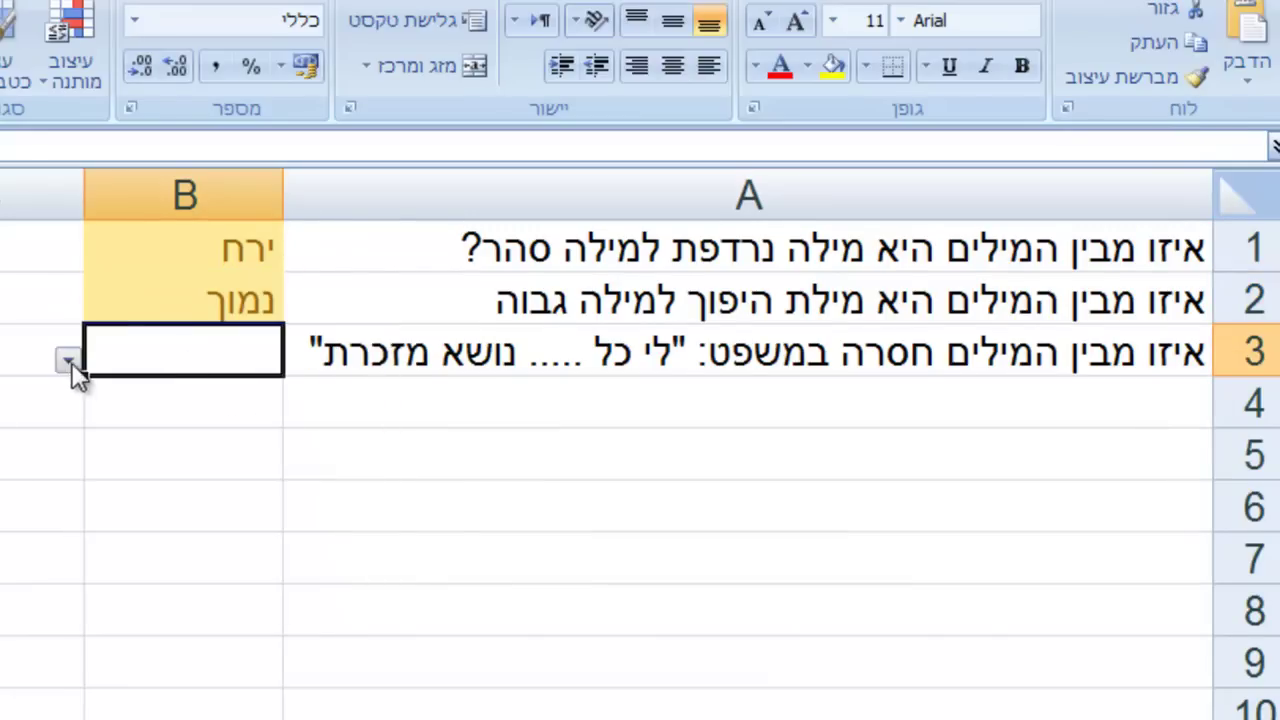
pyautogui.click(68, 362)
pyautogui.scroll(-1, 80, 466)
pyautogui.click(260, 610)
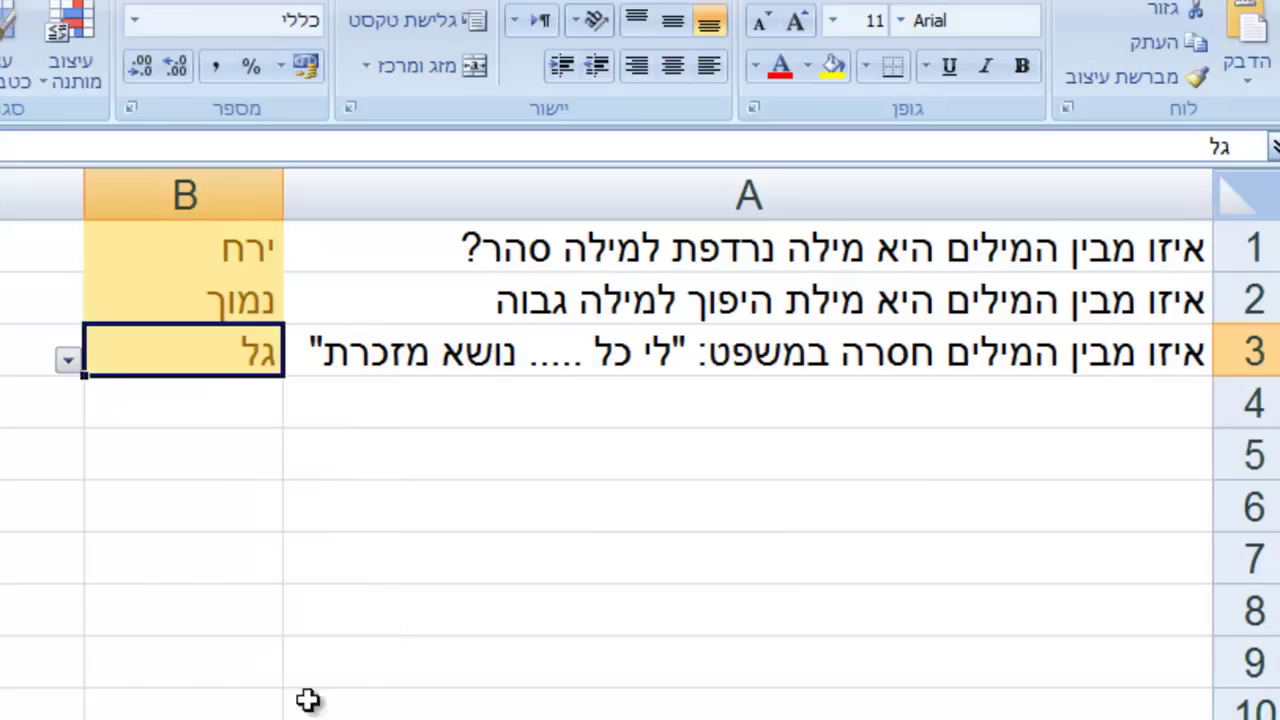
pyautogui.click(300, 700)
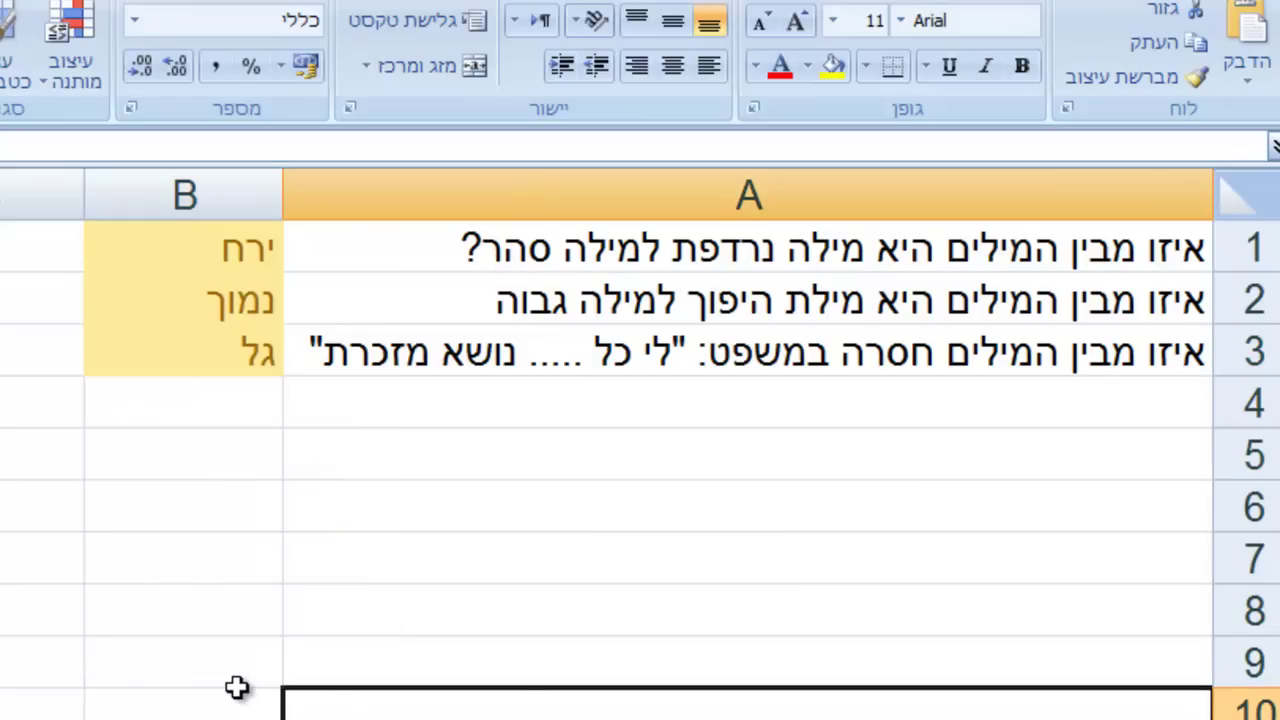